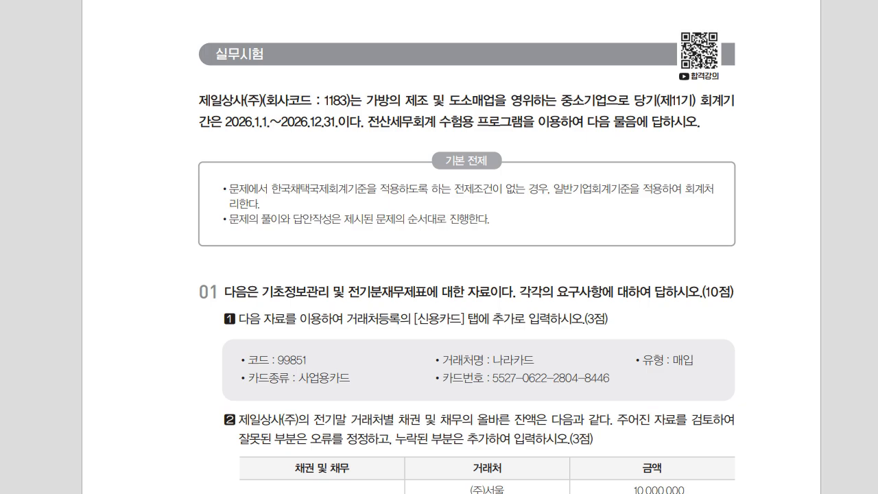
Switch from the exam PDF to the KcLep main window.
key(alt+Tab)
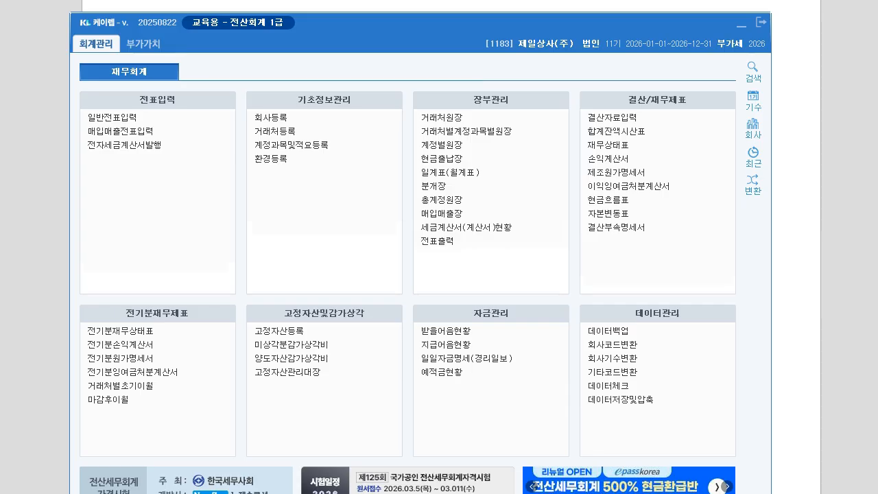
Start a new credit-card client in 거래처등록 with code 99851 named 나라카드.
click(271, 131)
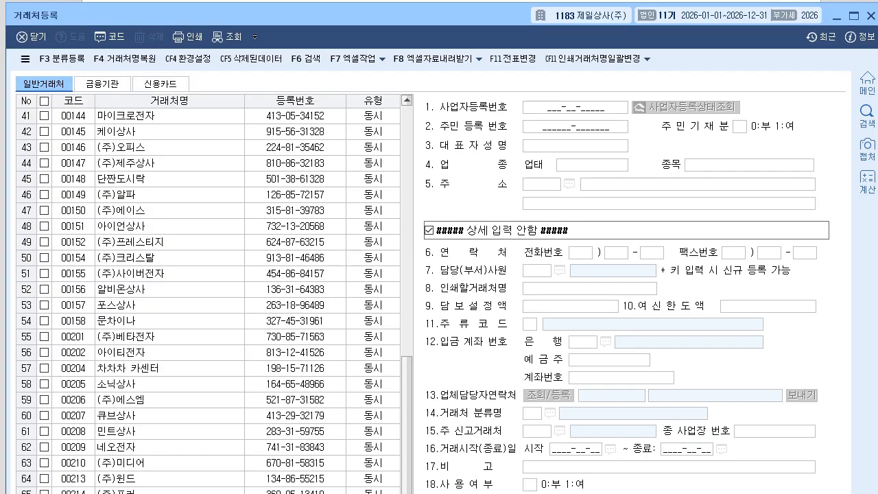
click(160, 83)
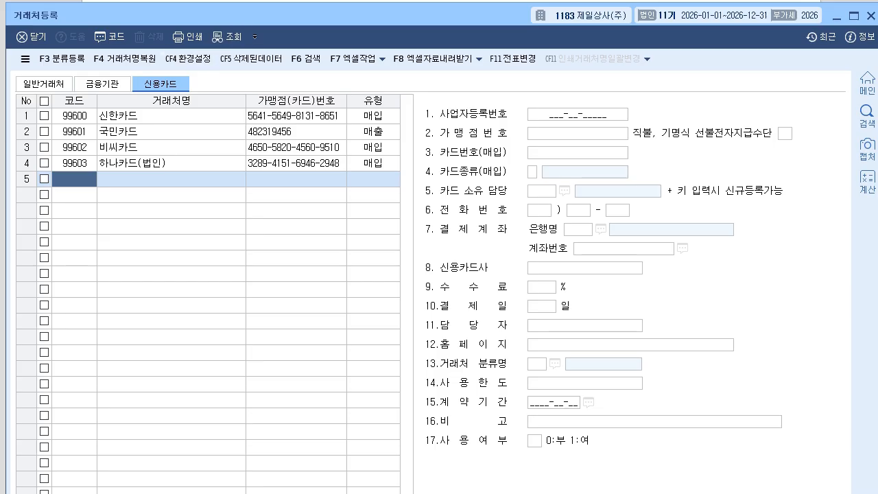
text(99851)
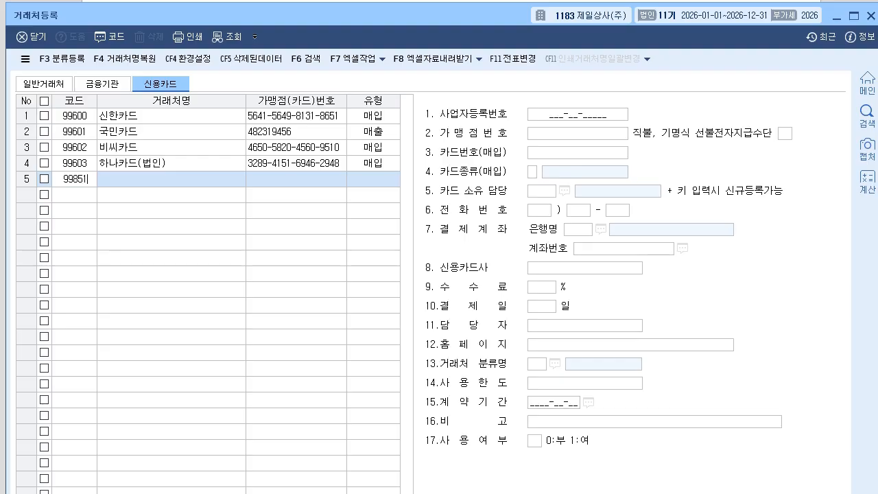
key(Return)
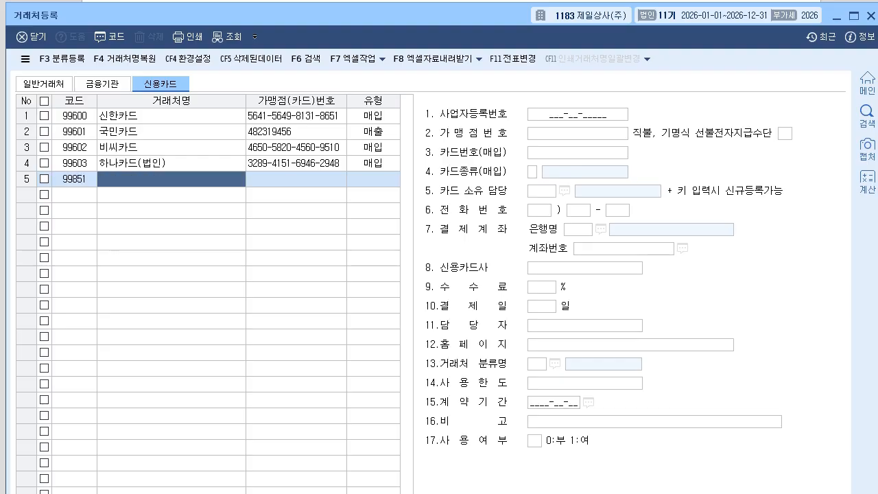
text(나라카드)
key(Return)
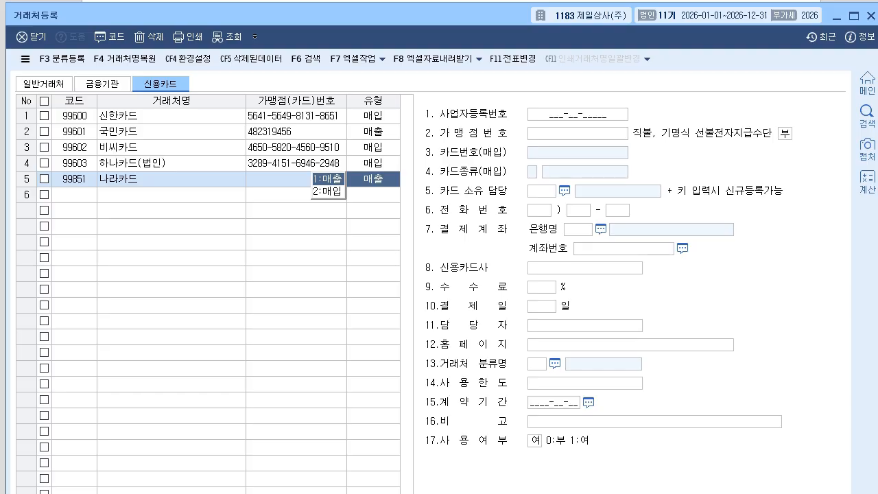
Make 나라카드 a 매입 card, enter its card number, and set type 3.사업용카드.
key(2)
key(Return)
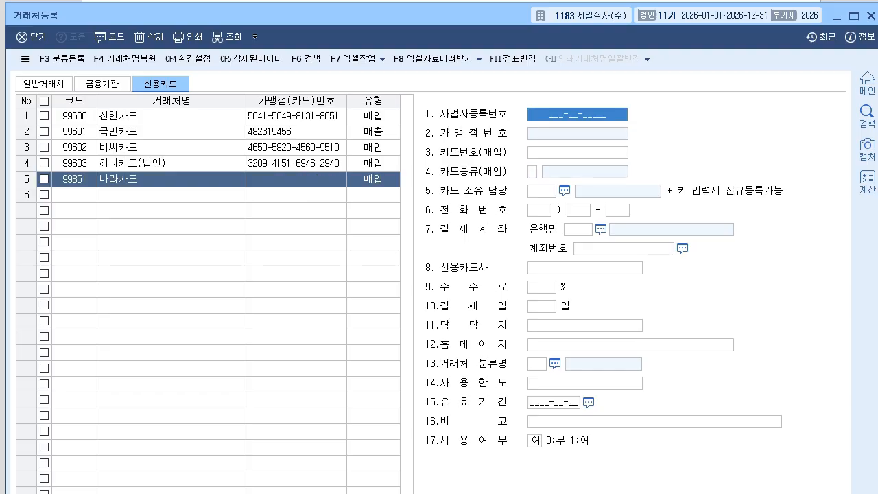
key(Return)
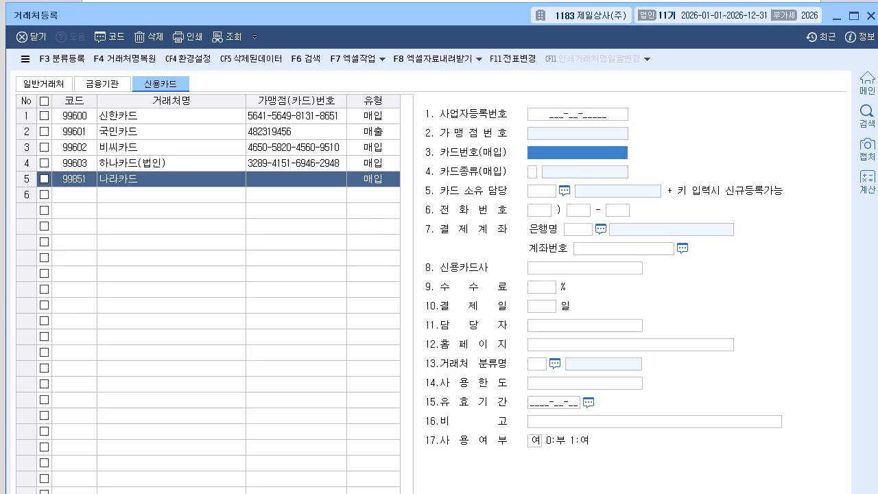
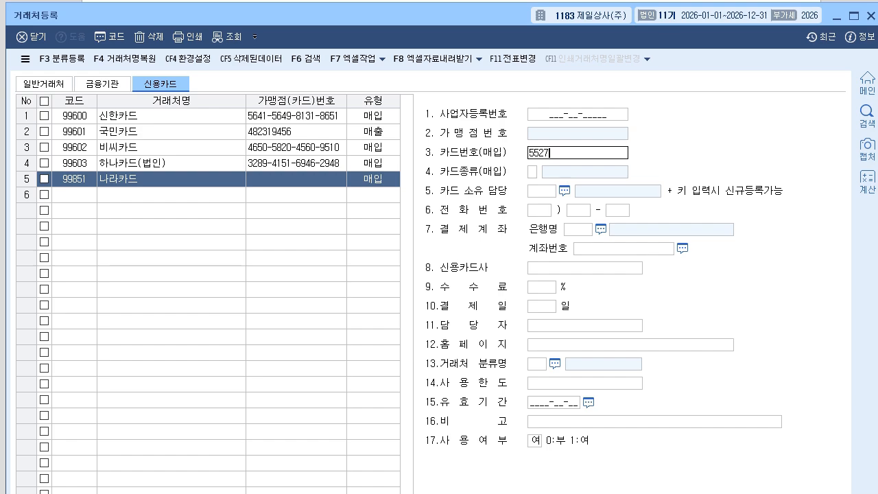
key(Return)
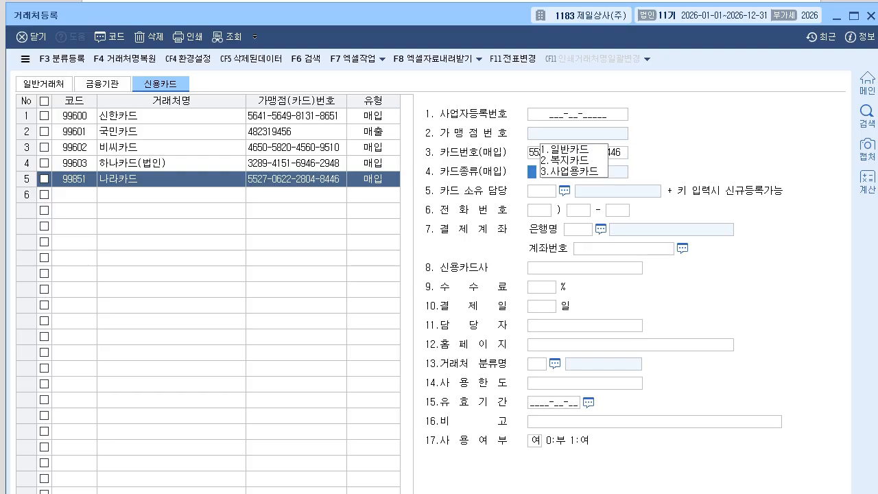
text(3)
key(Return)
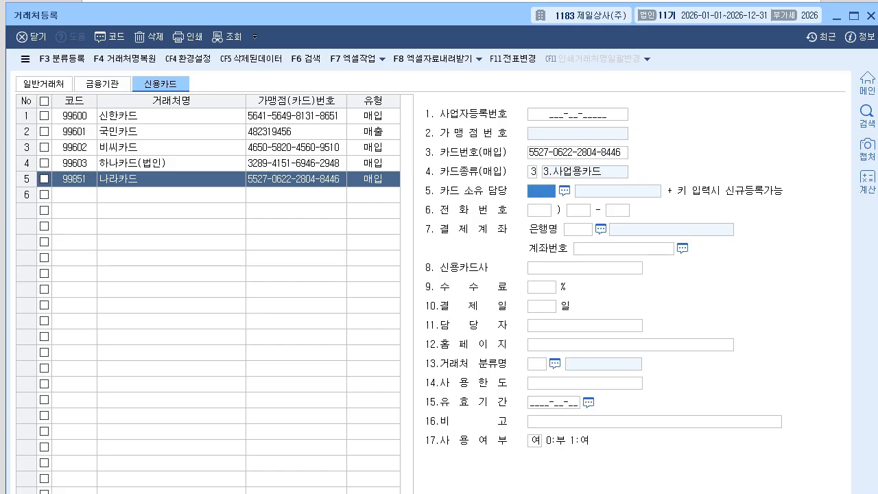
click(871, 16)
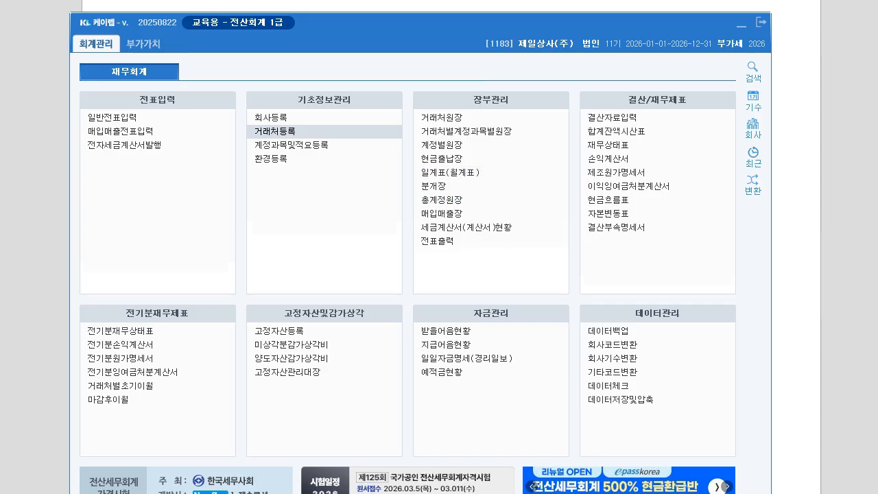
key(alt+Tab)
scroll(439, 247, down, 4)
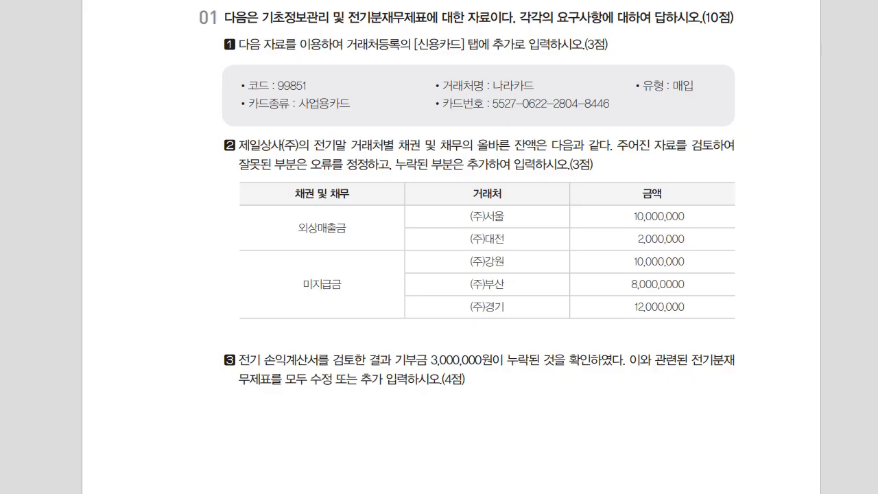
key(alt+Tab)
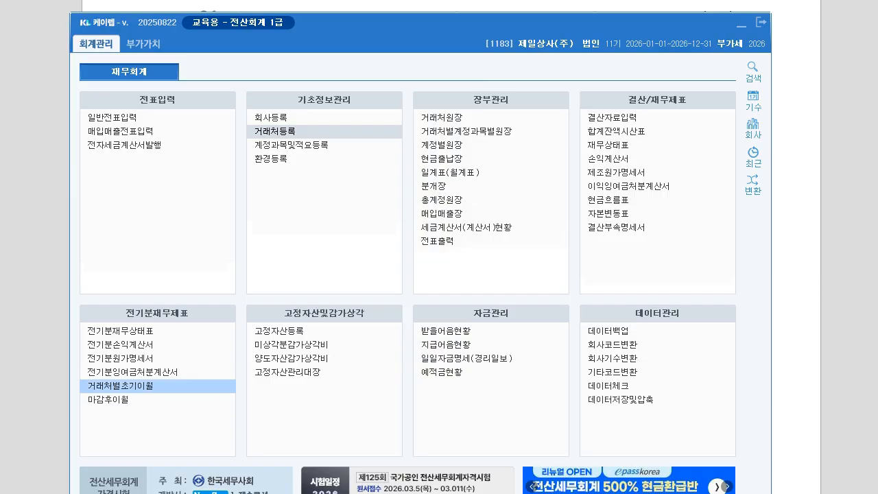
Open 거래처별초기이월, list the 외상매출금 client balances and check the exam question.
click(120, 386)
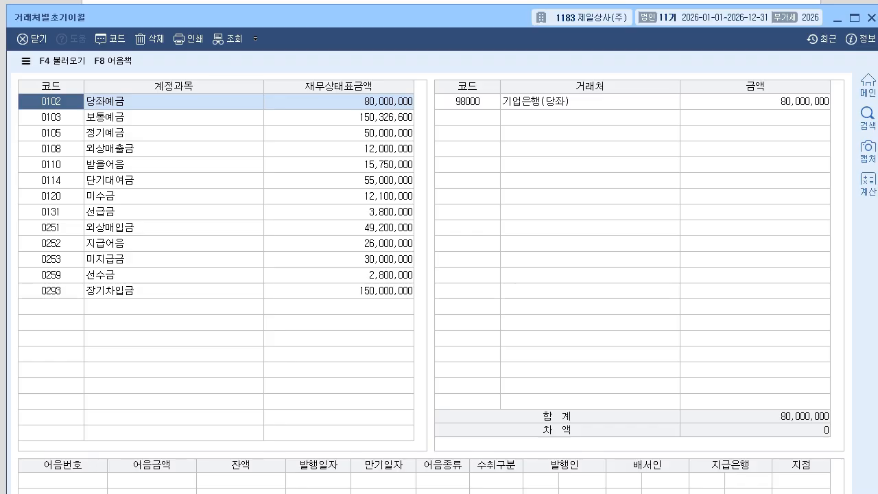
click(339, 149)
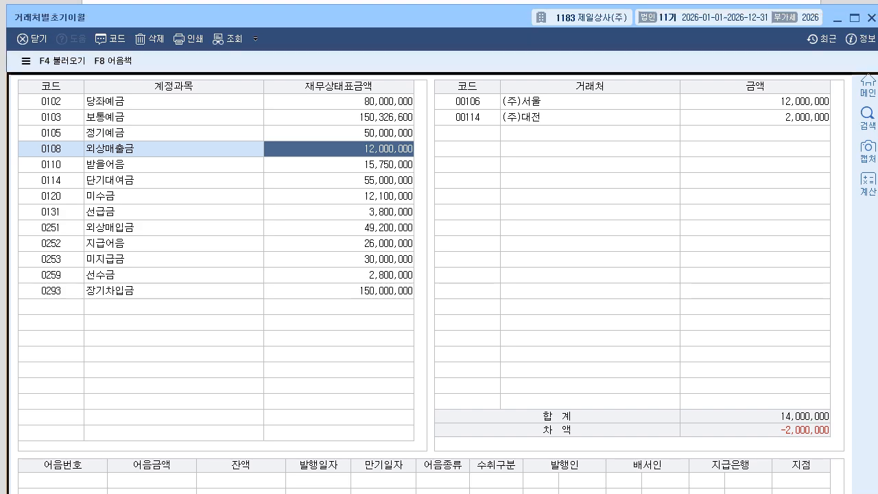
drag(412, 5, 412, 82)
click(742, 25)
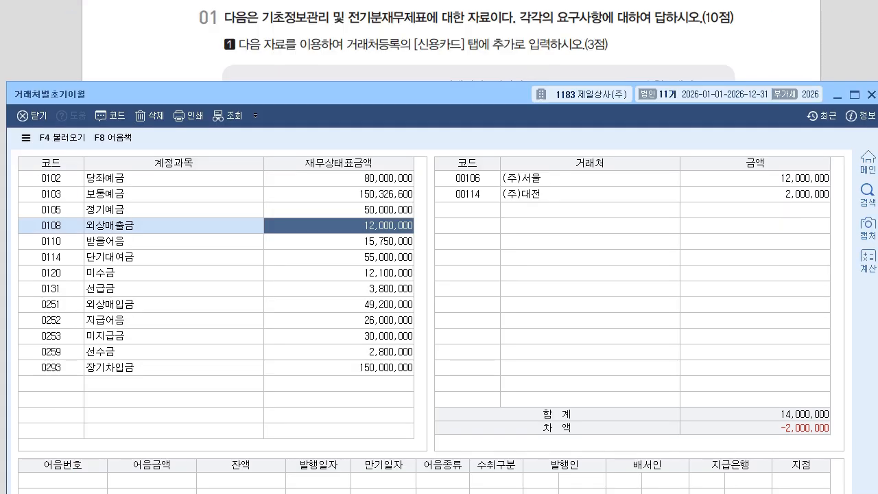
click(742, 42)
scroll(452, 247, down, 2)
scroll(452, 247, down, 1)
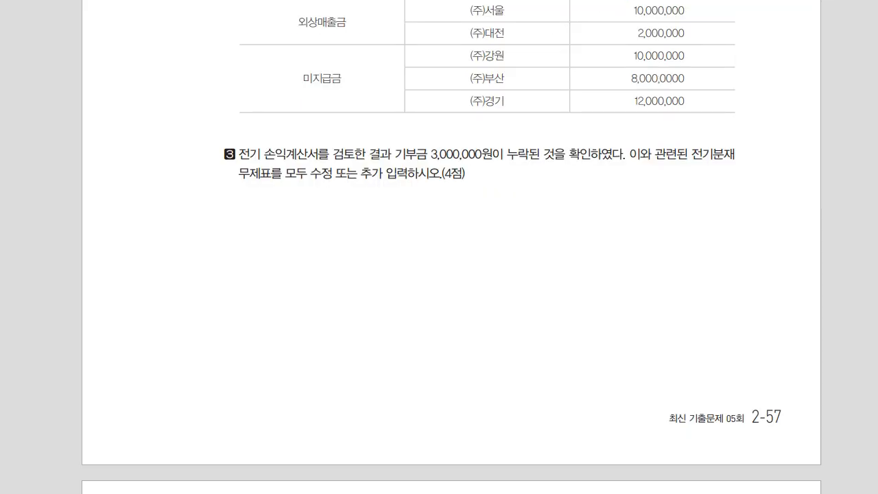
key(alt+Tab)
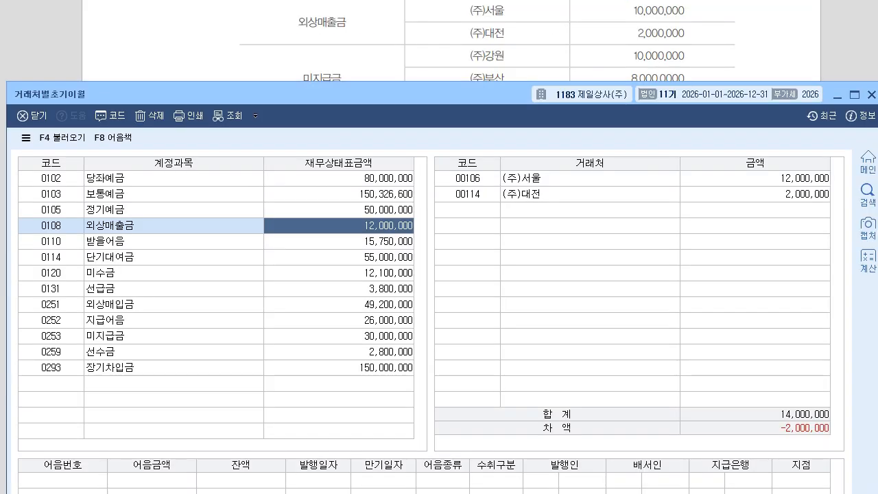
drag(309, 94, 309, 63)
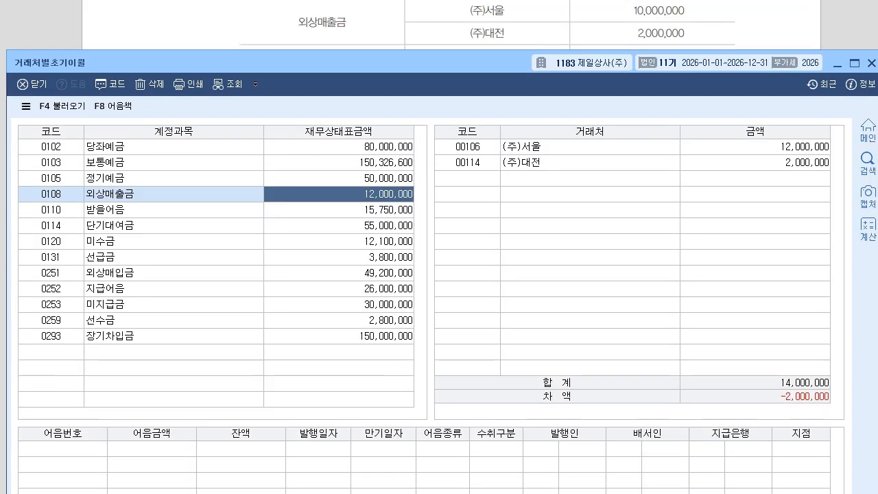
Change (주)서울's 외상매출금 opening balance from 12,000,000 to 10,000,000.
click(755, 147)
text(10000000)
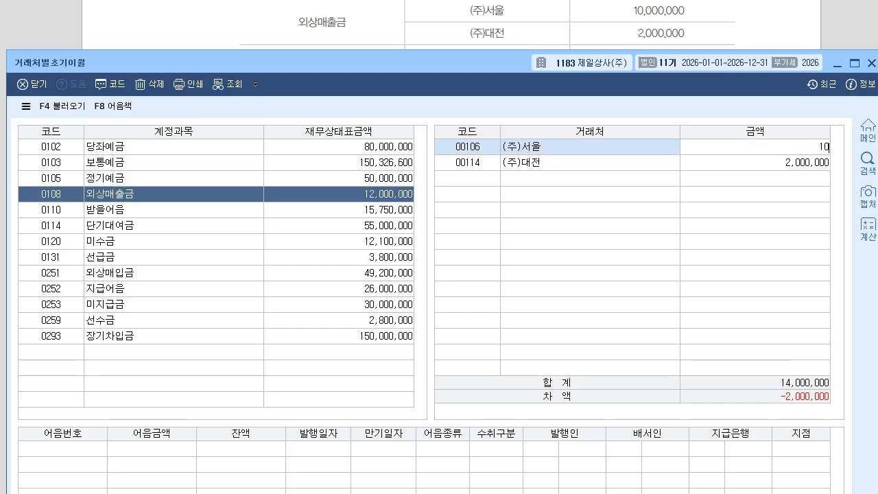
key(Return)
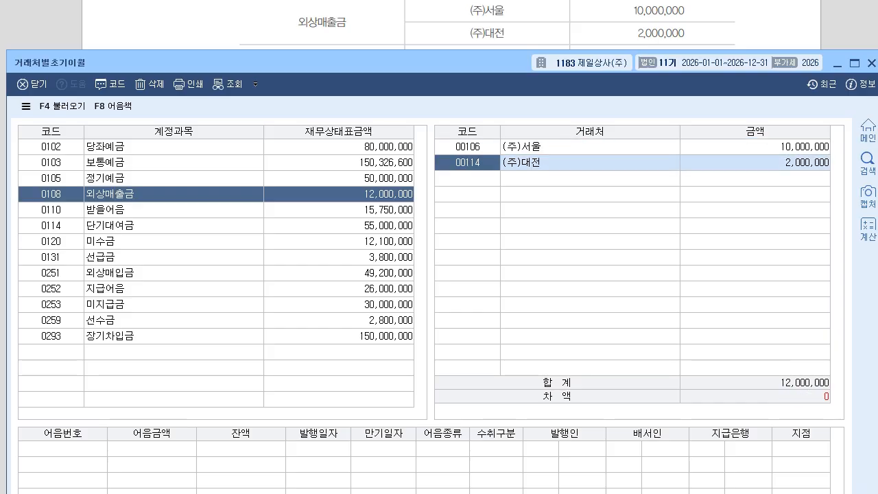
click(754, 162)
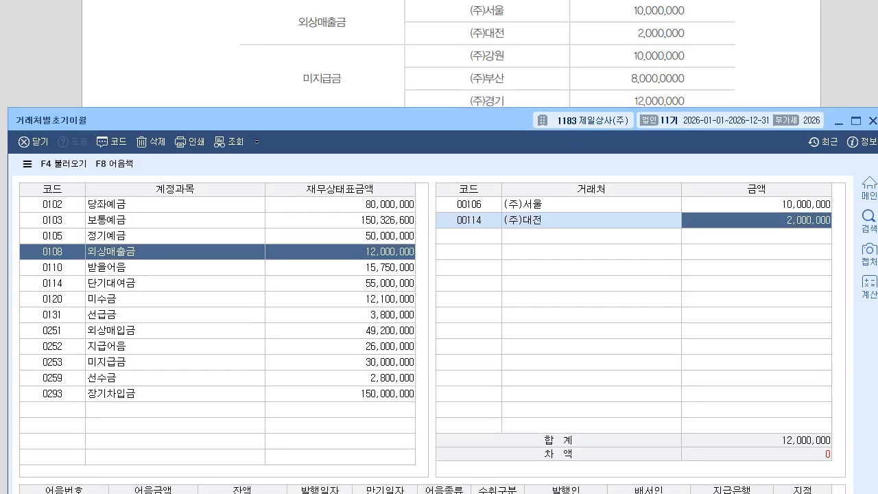
Add (주)강원 with 10,000,000 to the 0253 미지급금 client balances.
click(52, 362)
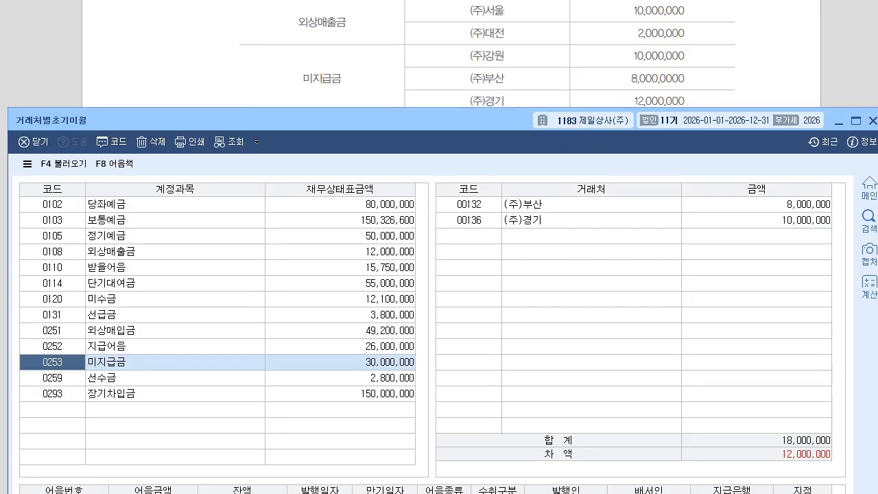
click(469, 203)
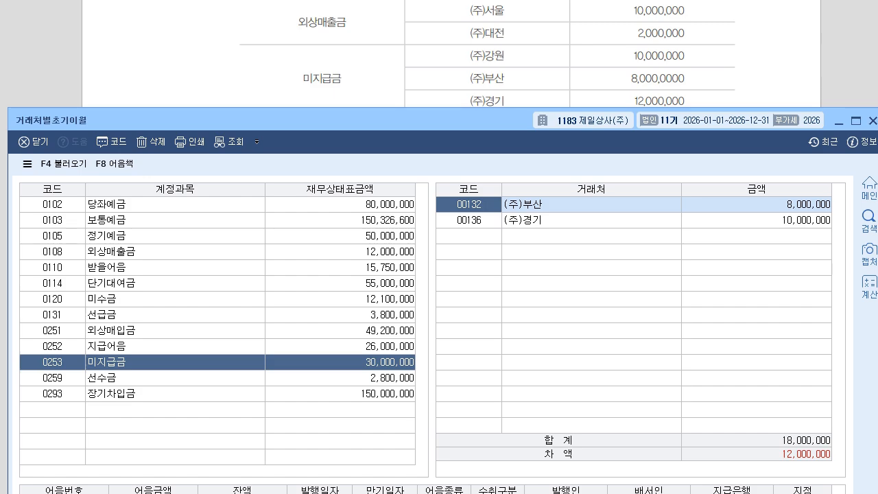
click(468, 235)
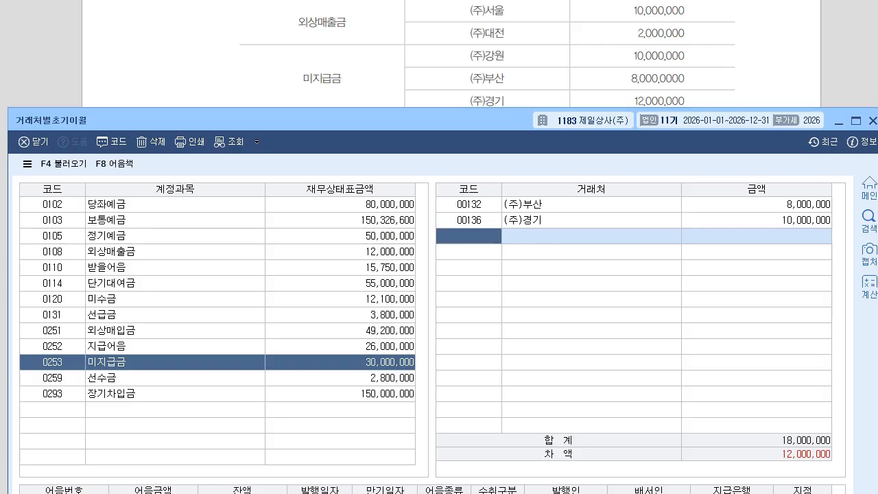
key(F2)
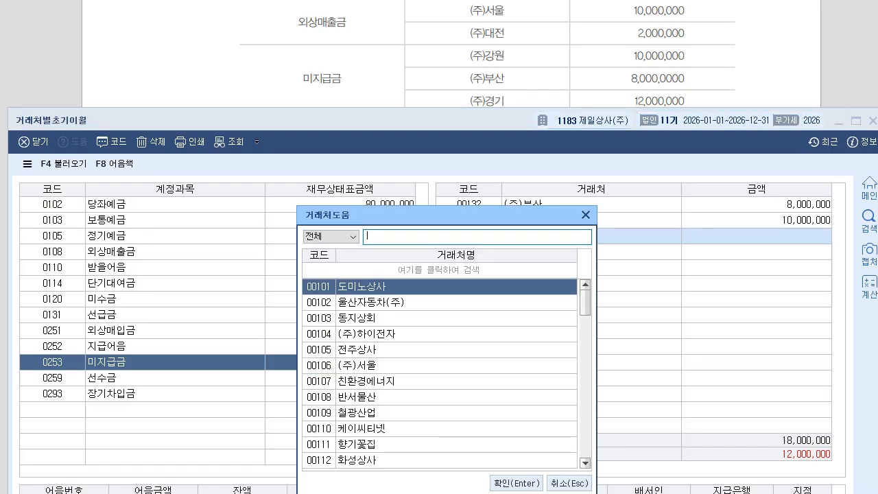
text(강원)
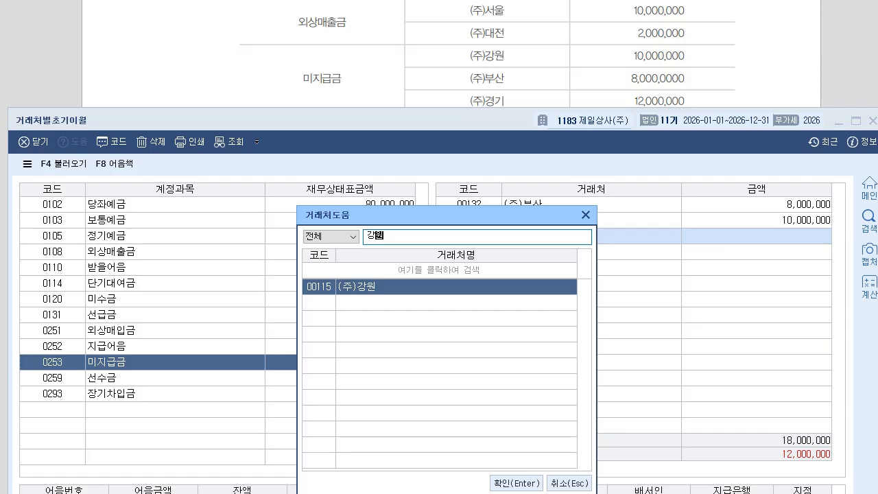
key(Return)
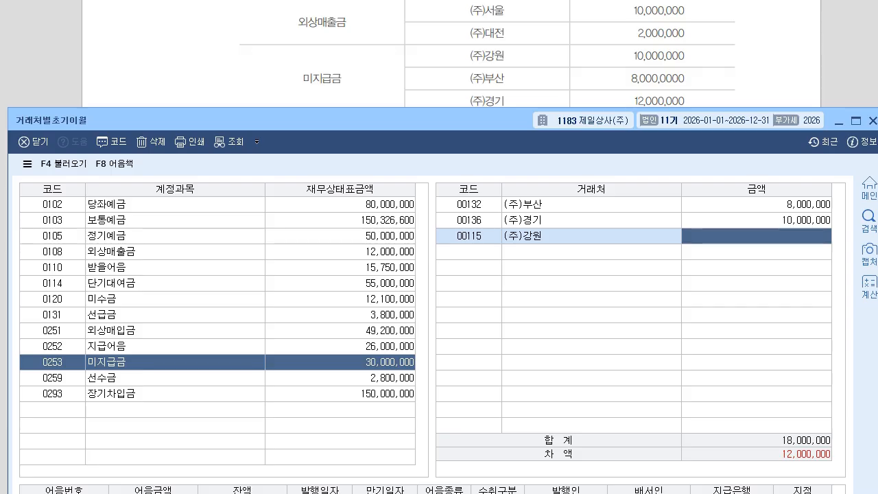
text(10)
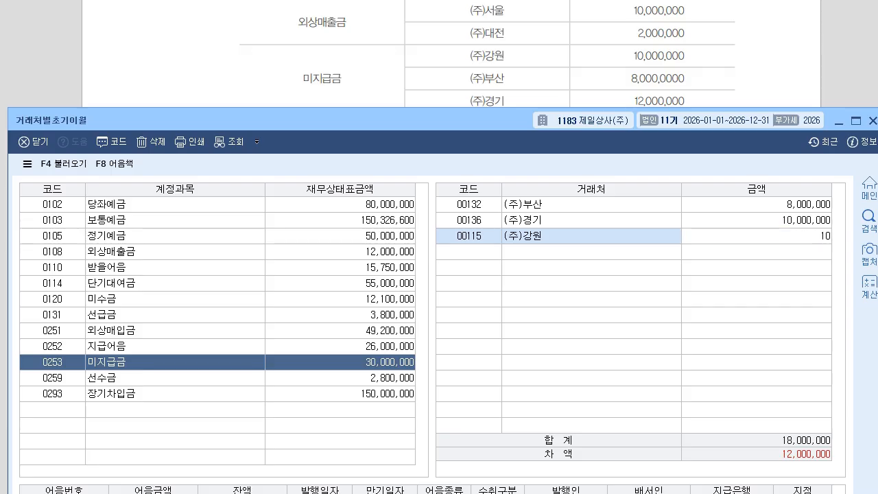
text(,000,000)
key(Return)
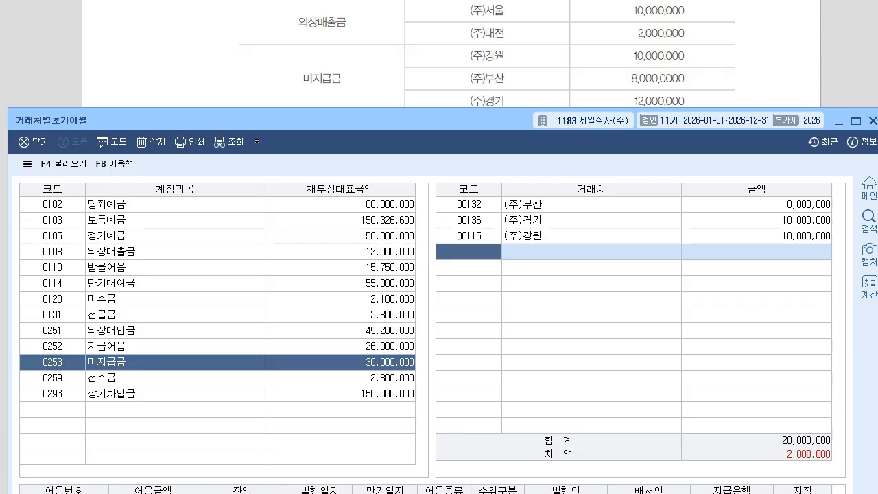
Correct (주)경기's 미지급금 opening balance to 12,000,000.
click(756, 205)
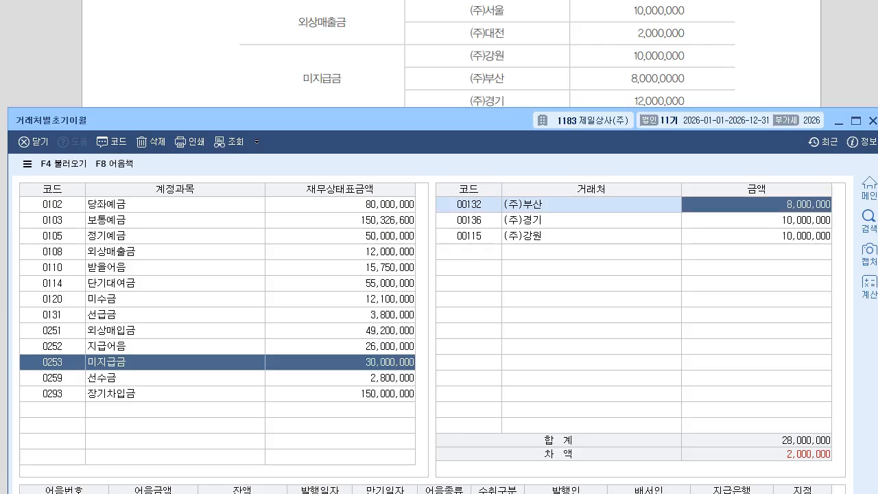
click(756, 220)
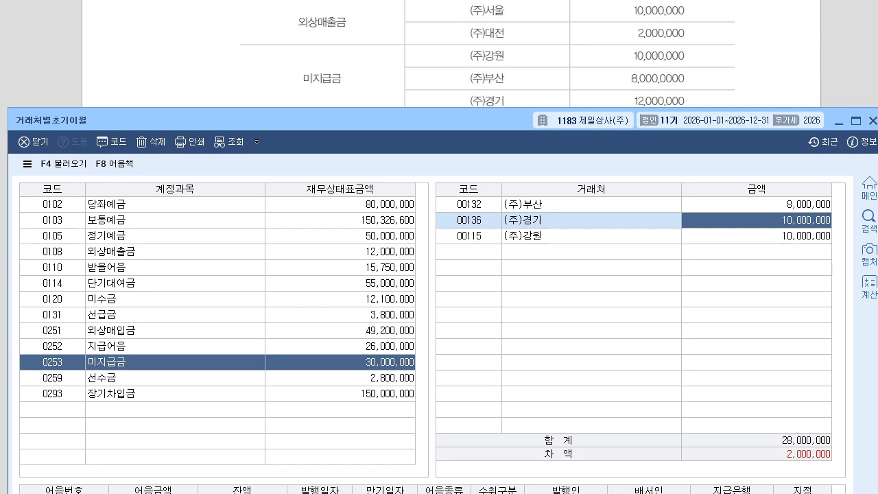
text(12000000)
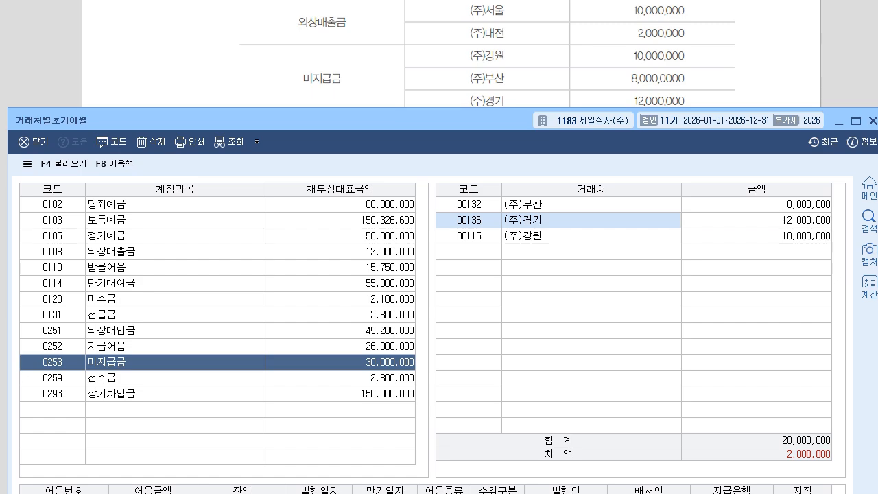
key(Return)
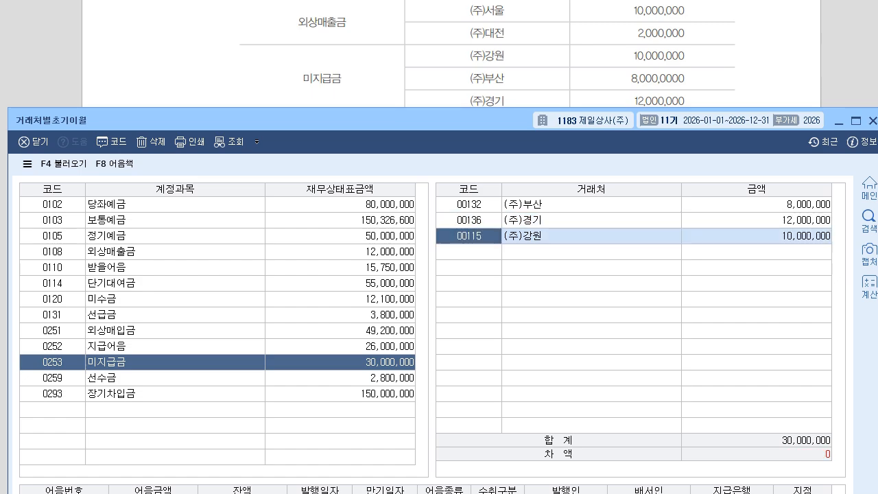
Scroll to question 3 on the omitted 3,000,000 donation and sketch 손 → 이 beneath it.
key(alt+Tab)
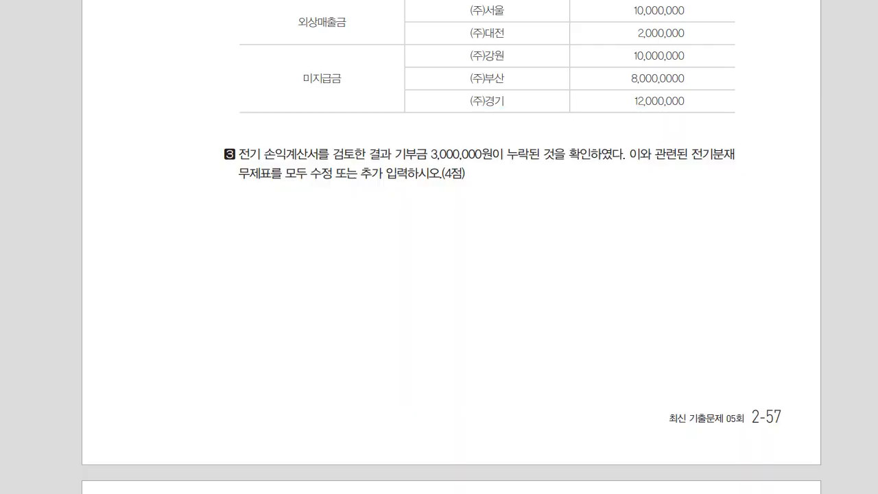
scroll(439, 247, down, 2)
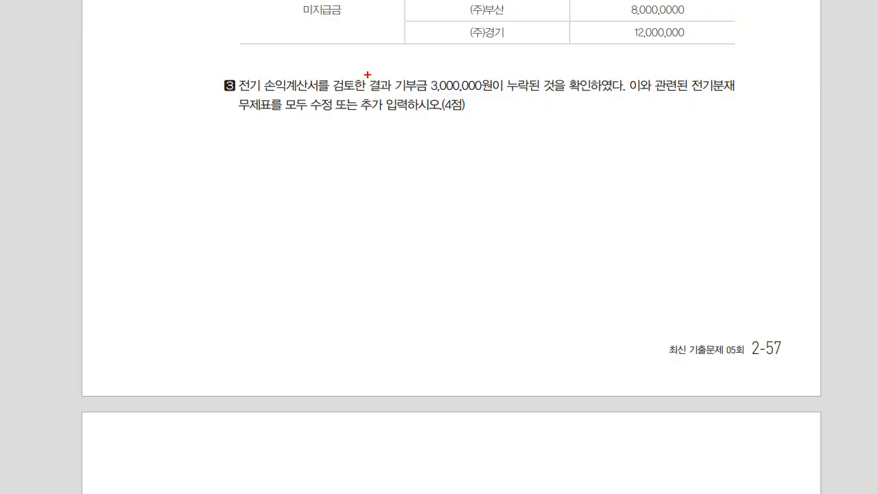
mouse_move(317, 171)
mouse_down()
mouse_move(312, 179)
mouse_move(326, 175)
mouse_up()
mouse_move(322, 178)
mouse_down()
mouse_move(318, 187)
mouse_move(325, 184)
mouse_up()
drag(324, 185, 329, 193)
mouse_move(348, 181)
mouse_down()
mouse_move(368, 181)
mouse_move(362, 187)
mouse_up()
mouse_move(404, 176)
mouse_down()
mouse_move(402, 188)
mouse_move(406, 176)
mouse_move(415, 197)
mouse_up()
Finish the 제 → 손 → 이 → 재 fix-order sketch, clear the ink, and return to KcLep.
drag(460, 178, 485, 179)
drag(478, 172, 478, 184)
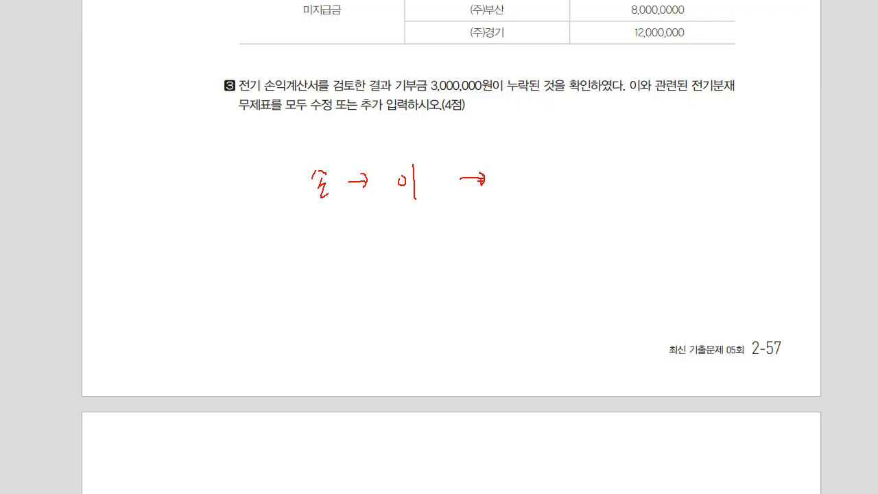
drag(413, 165, 417, 199)
mouse_move(517, 169)
mouse_down()
mouse_move(524, 186)
mouse_move(537, 190)
mouse_up()
drag(202, 177, 200, 191)
mouse_move(205, 184)
mouse_down()
mouse_move(216, 203)
mouse_move(276, 184)
mouse_move(274, 194)
mouse_up()
mouse_move(235, 226)
mouse_down()
mouse_move(288, 250)
mouse_move(321, 218)
mouse_move(331, 242)
mouse_move(414, 213)
mouse_move(483, 263)
mouse_move(516, 209)
mouse_up()
key(Escape)
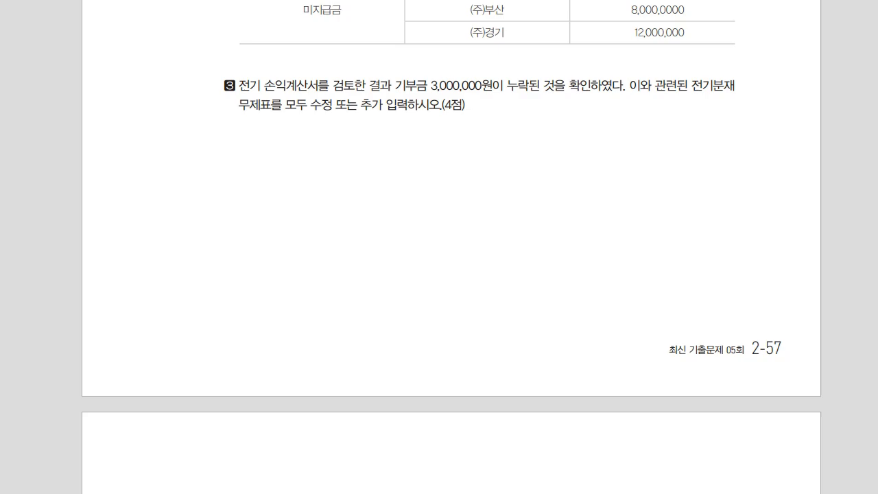
key(alt+Tab)
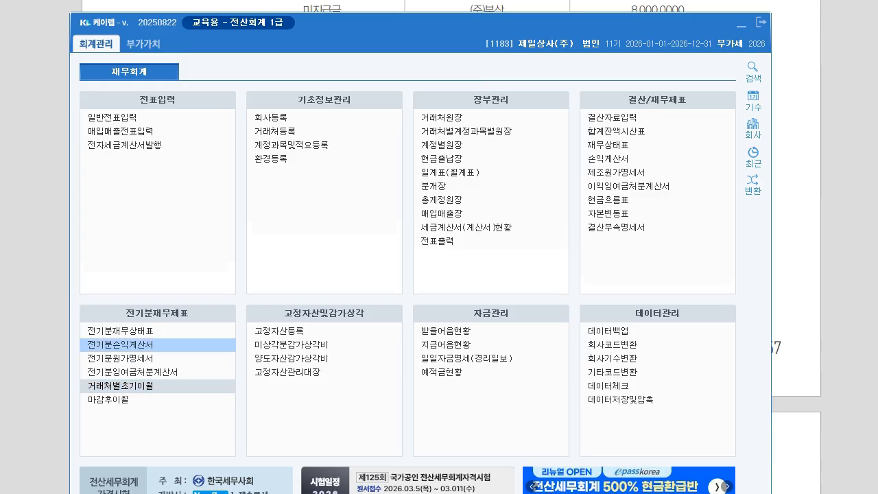
Add a 0953 기부금 line of 3,000,000 to 전기분손익계산서, dropping 당기순이익 to 37,000,000.
click(120, 345)
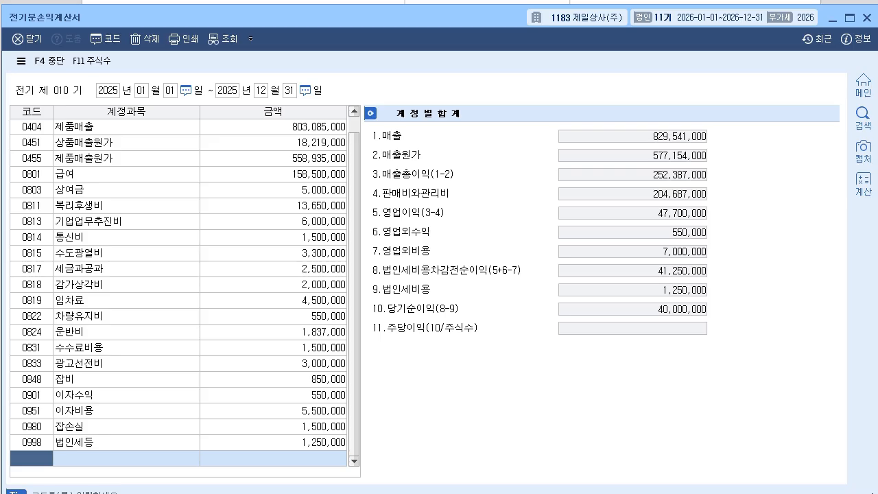
text(기부)
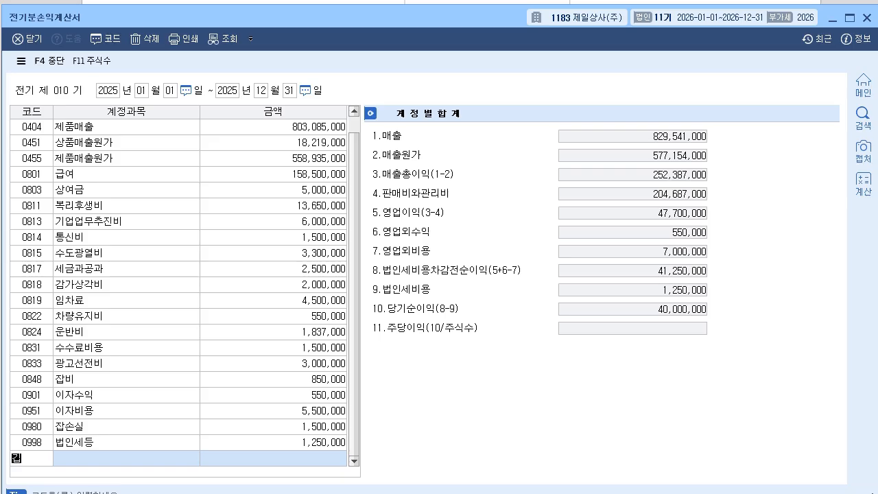
key(Return)
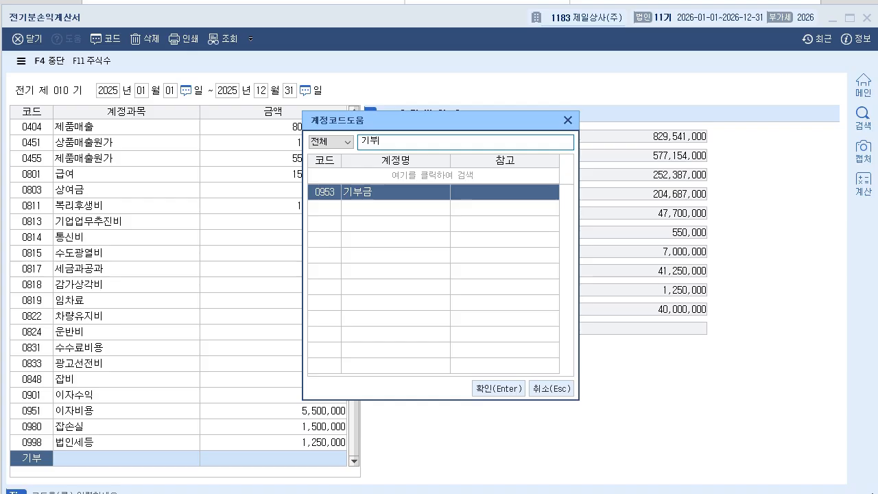
key(Return)
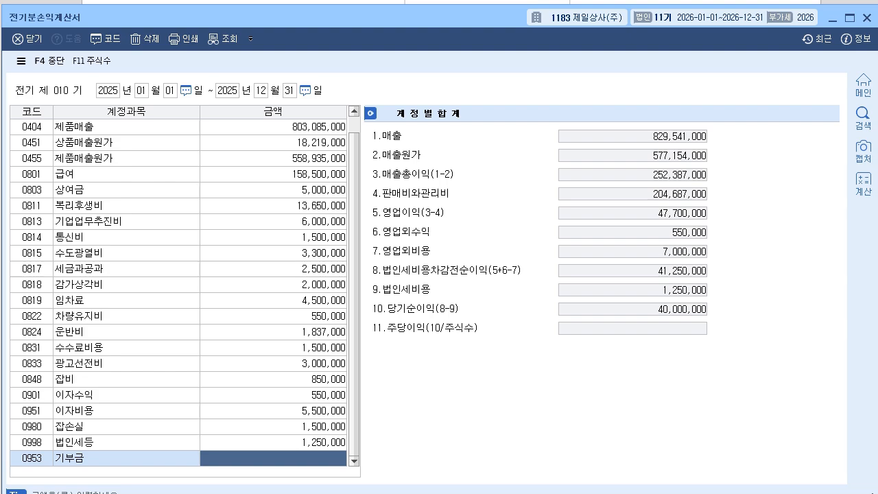
text(3000000)
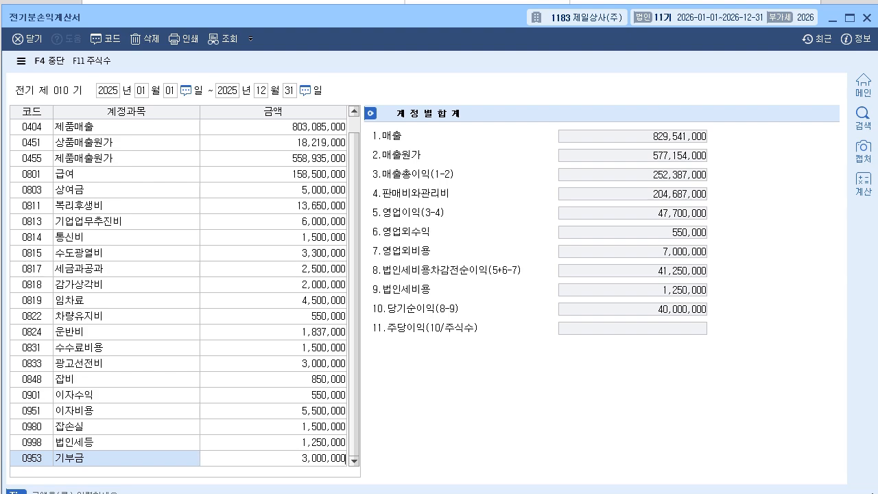
key(Return)
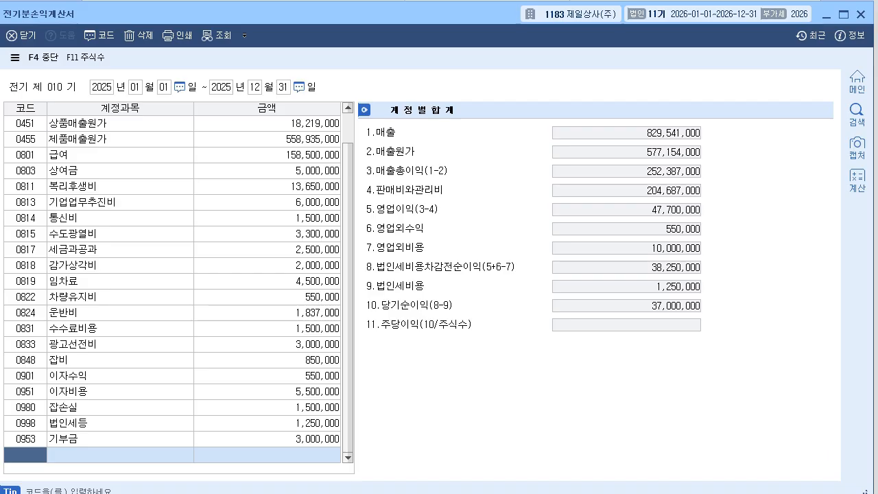
click(861, 14)
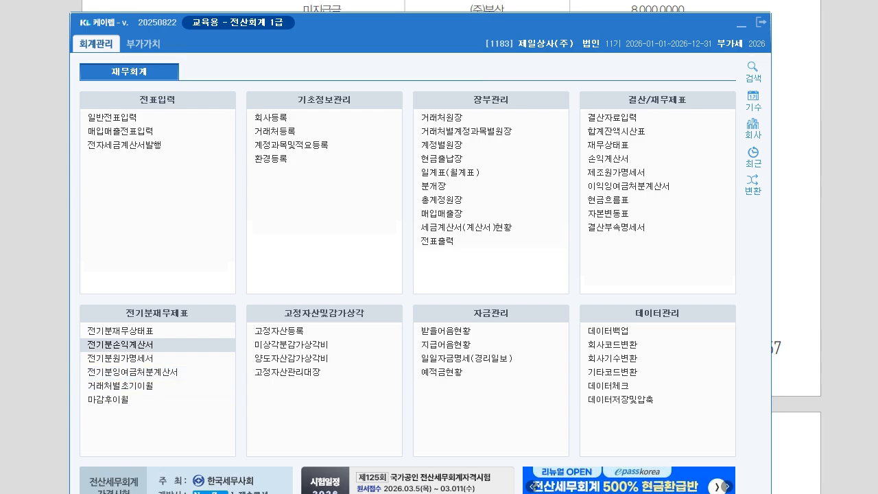
Reload 당기순이익 in 전기분잉여금처분계산서 with F6, giving 37,000,000 and 미처분이익잉여금 67,000,000.
click(132, 371)
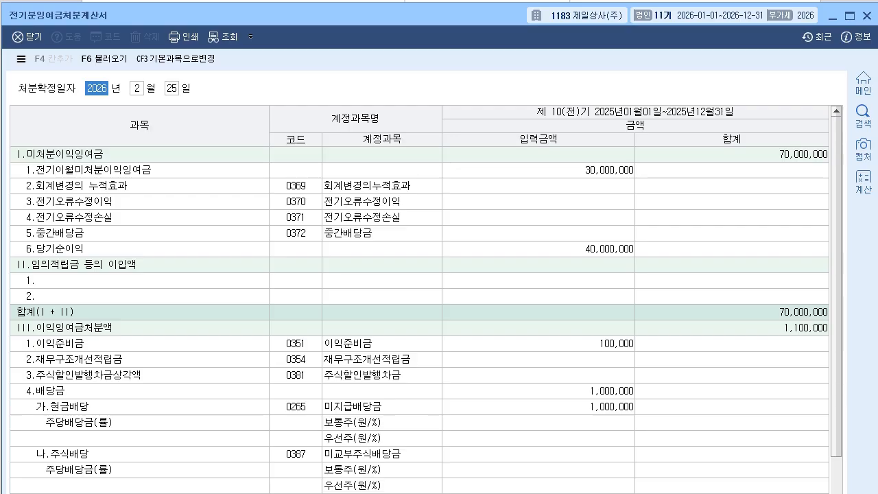
click(539, 249)
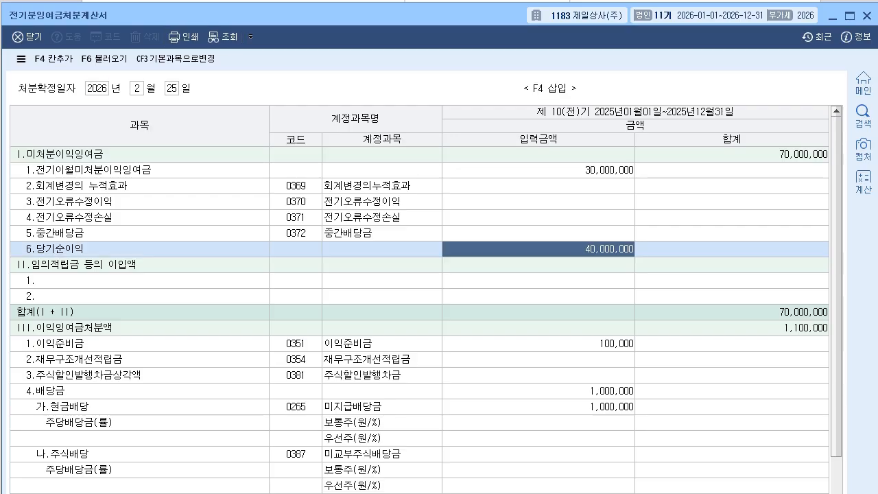
key(F6)
key(y)
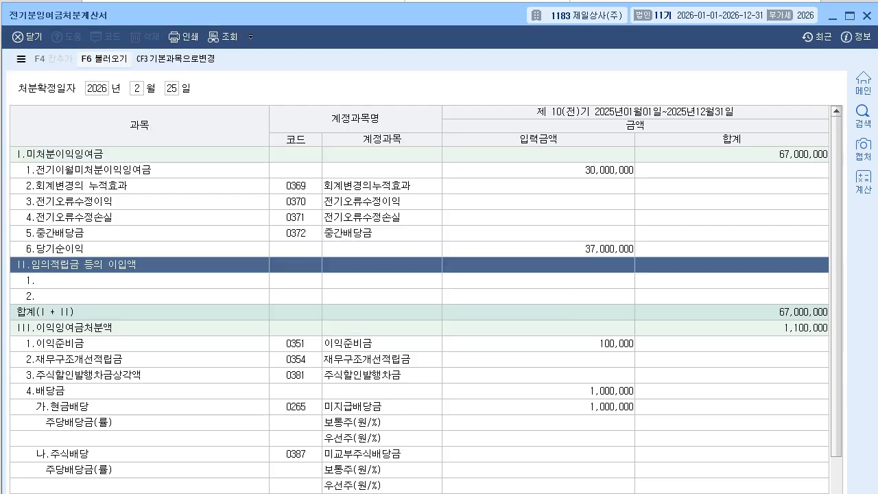
click(539, 249)
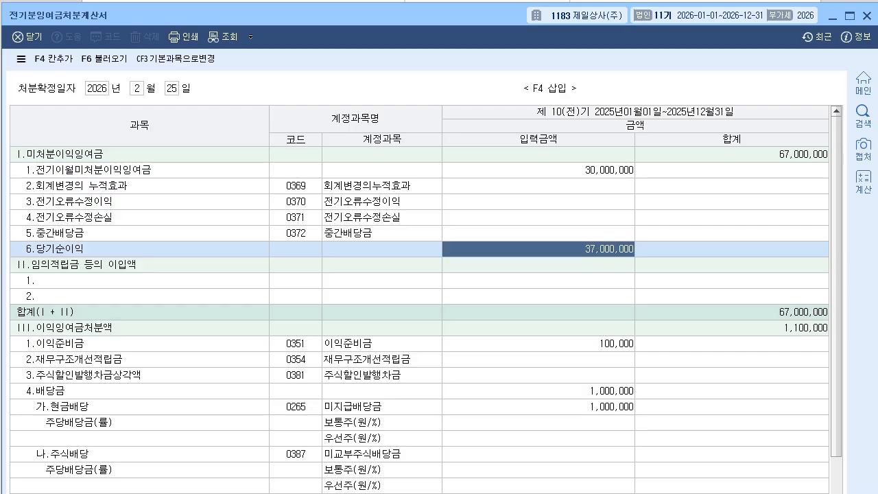
click(732, 154)
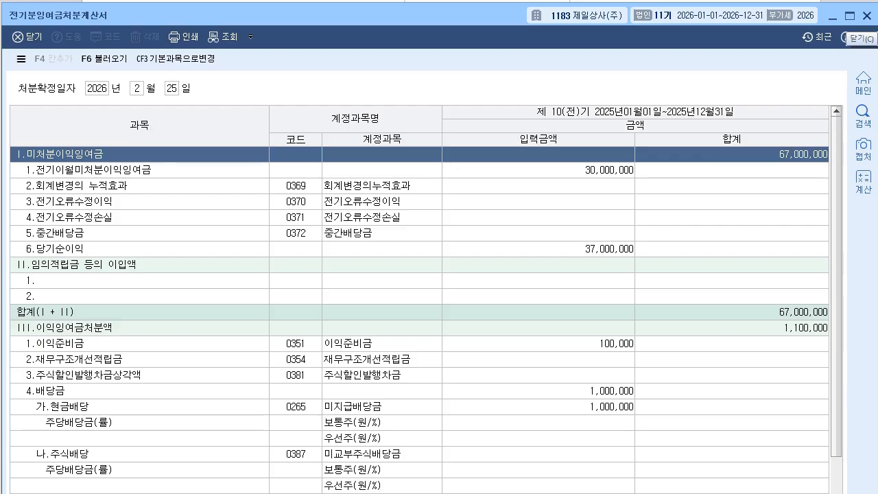
click(868, 16)
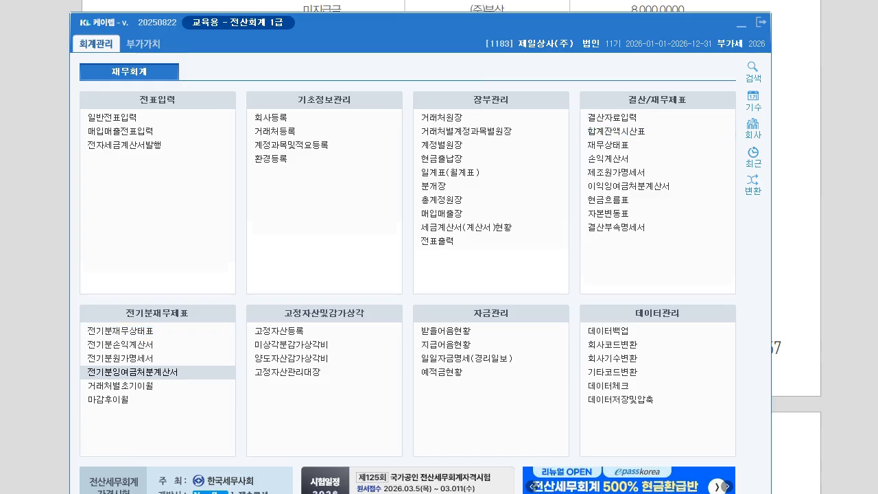
click(121, 331)
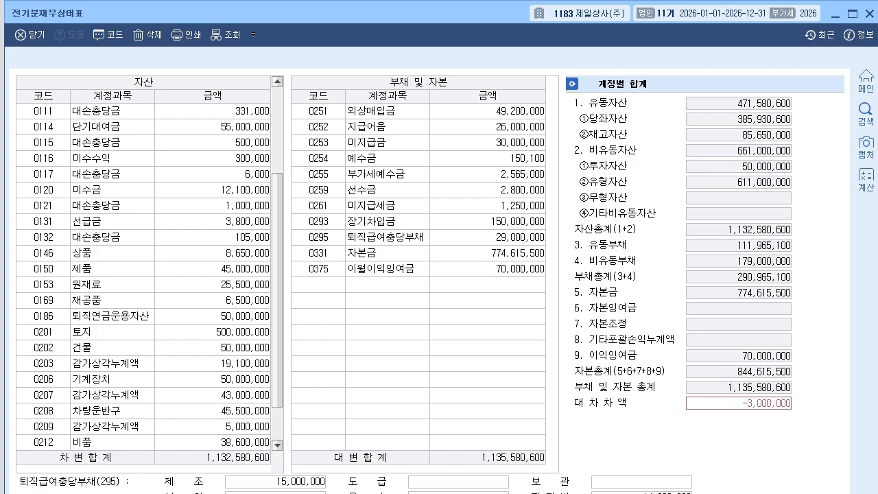
Set 0375 이월이익잉여금 to 67,000,000 so both sides balance at 1,132,580,600.
click(488, 269)
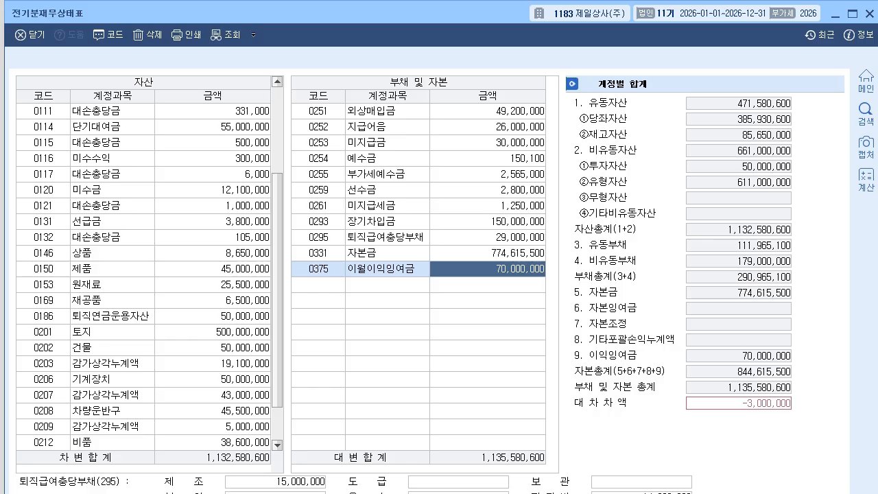
click(866, 81)
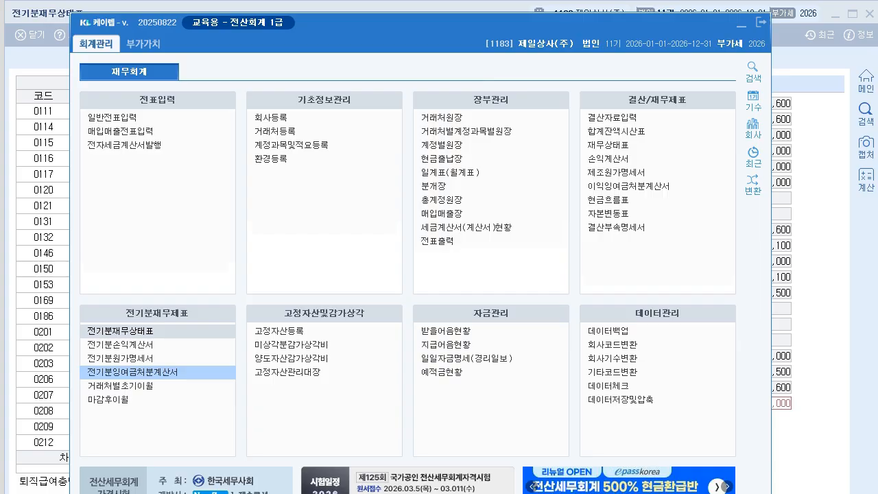
click(130, 371)
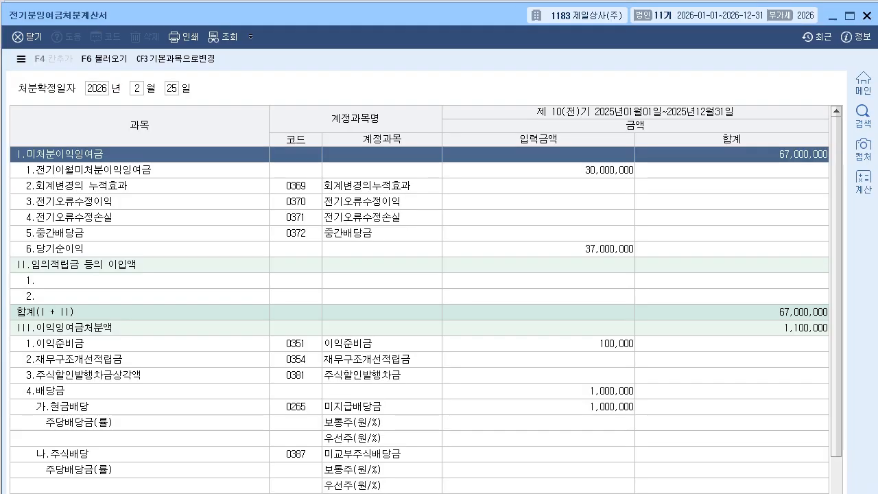
click(867, 16)
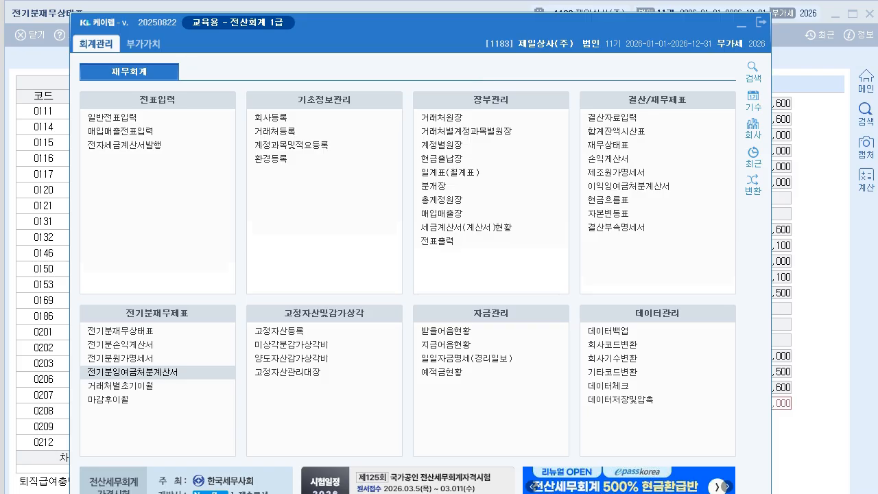
key(Escape)
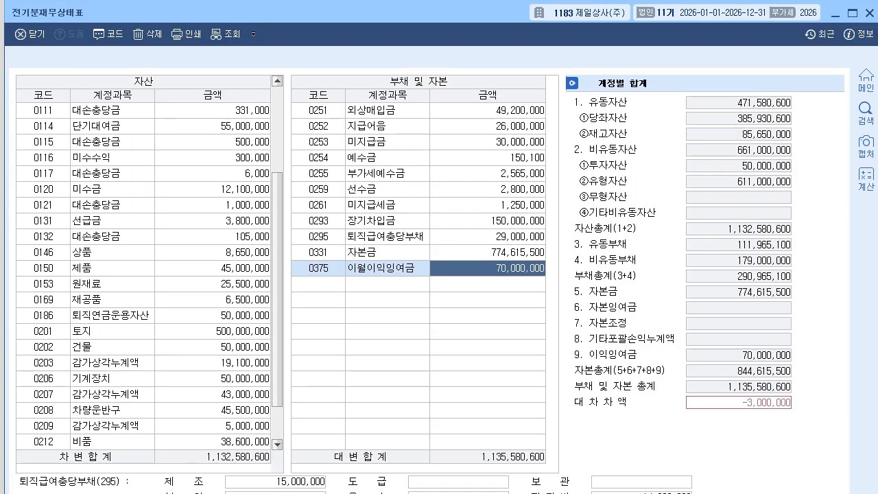
text(67000000)
key(Return)
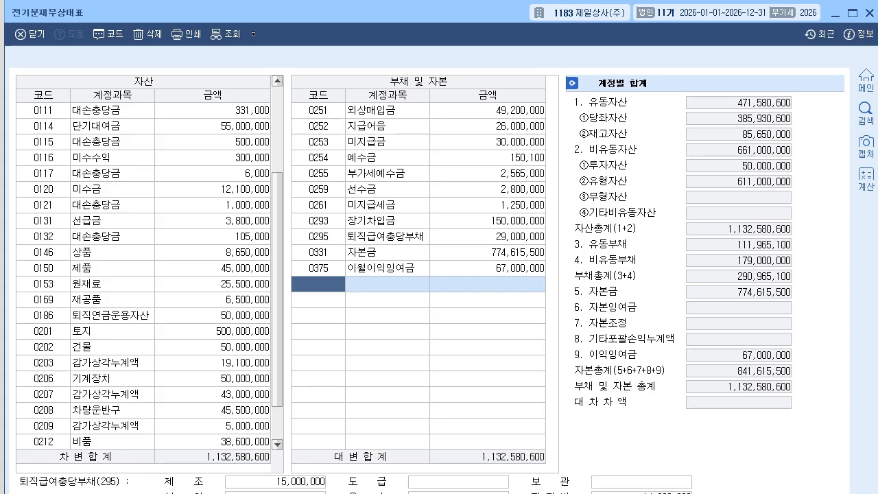
key(Escape)
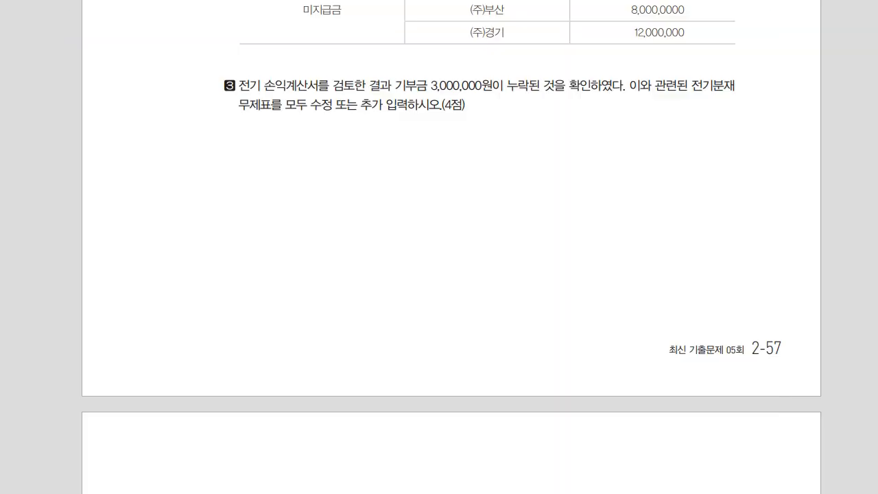
Review question 02's voucher transactions in the PDF, then open 일반전표입력 in KcLep.
scroll(451, 247, down, 6)
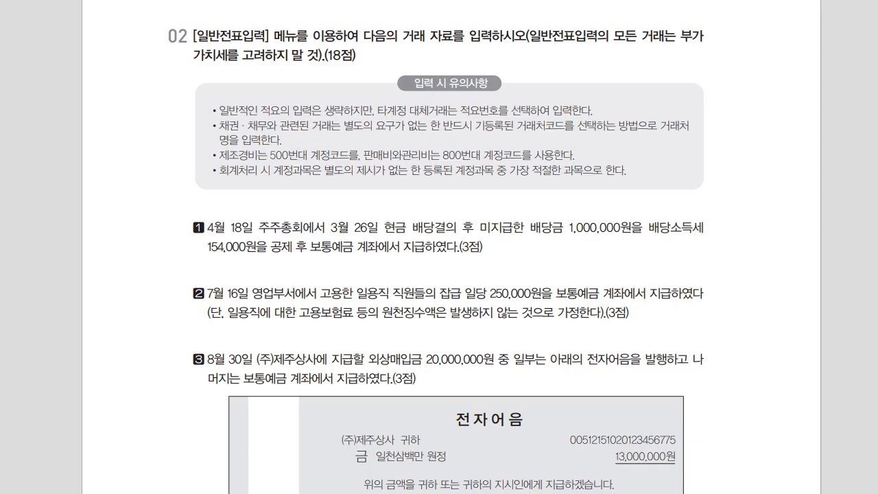
scroll(439, 275, down, 3)
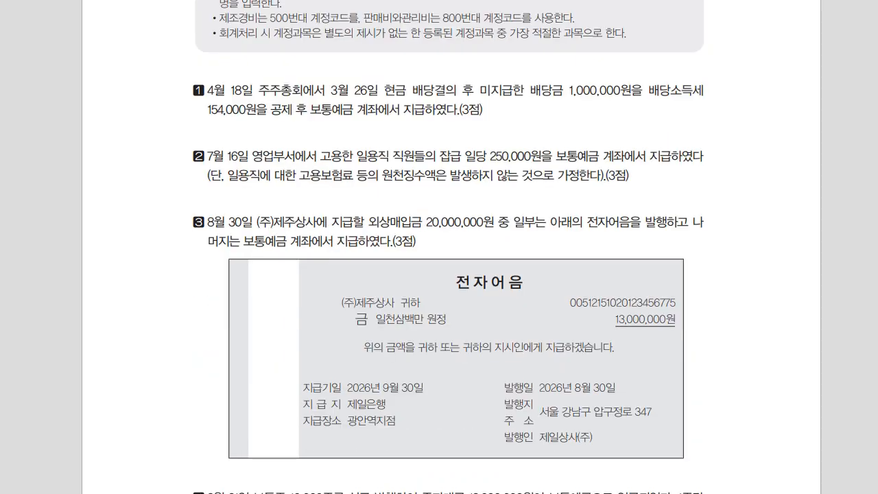
key(alt+Tab)
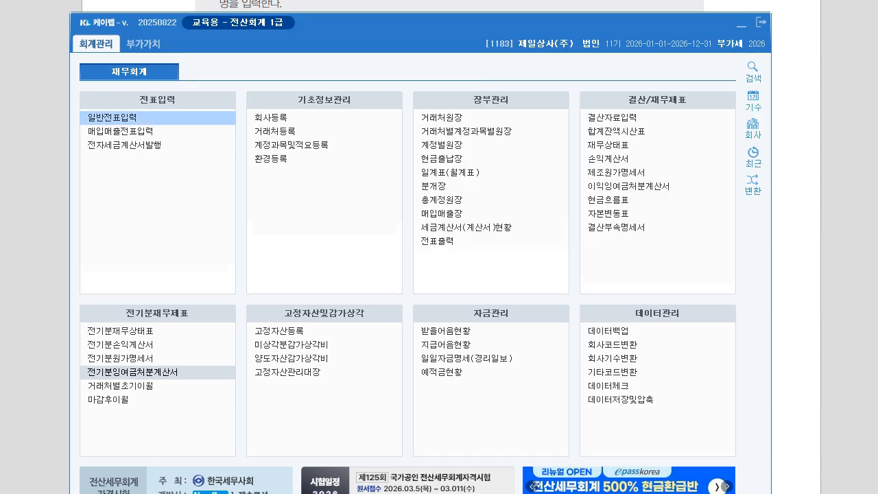
click(113, 117)
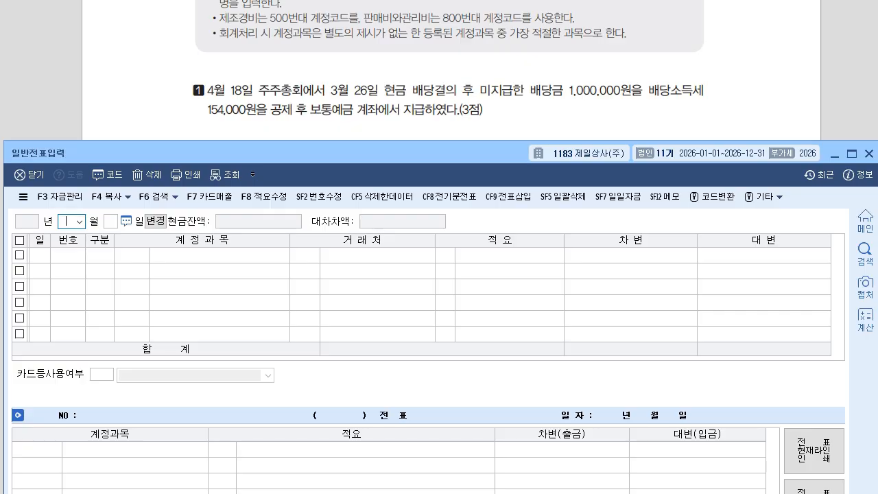
Date the voucher 04/18 and annotate the question with the 예수금 and 보통예금 credits.
text(0418)
key(Return)
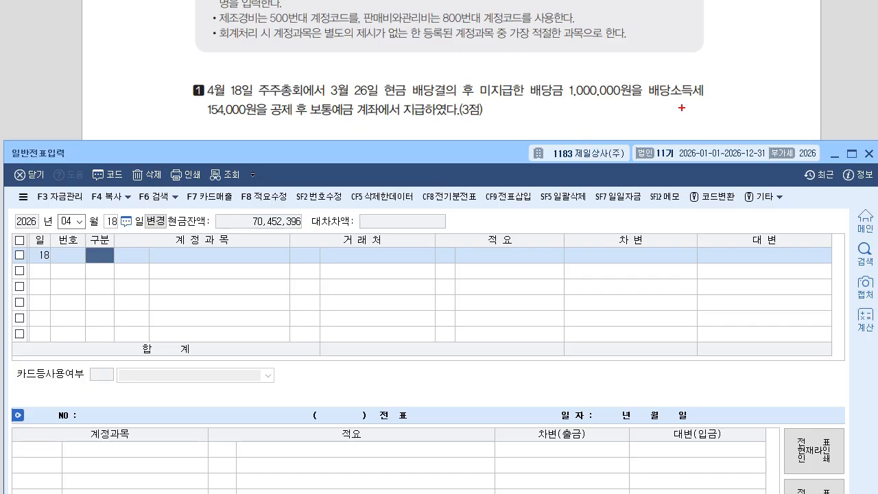
drag(420, 122, 410, 148)
mouse_move(218, 121)
mouse_down()
mouse_move(247, 141)
mouse_move(259, 127)
mouse_move(248, 125)
mouse_move(258, 139)
mouse_move(278, 135)
mouse_move(284, 145)
mouse_move(323, 137)
mouse_move(323, 146)
mouse_up()
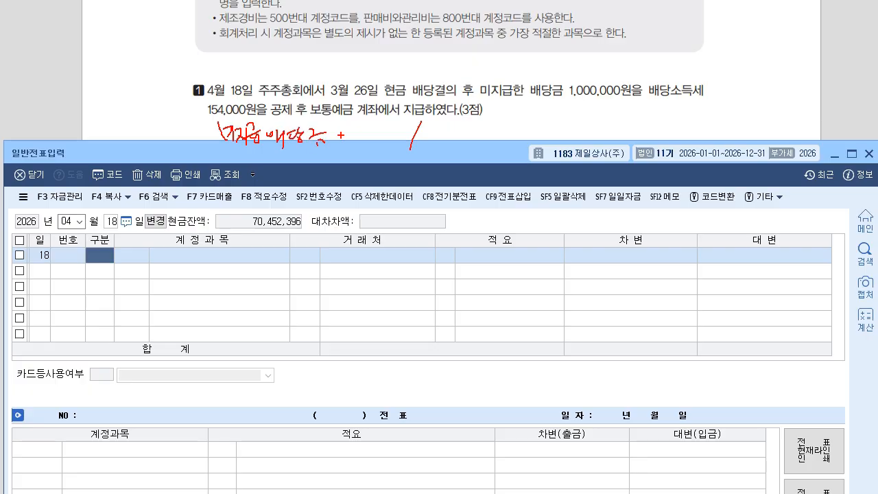
drag(667, 103, 714, 105)
drag(455, 121, 483, 142)
mouse_move(481, 118)
mouse_down()
mouse_move(487, 134)
mouse_move(519, 137)
mouse_up()
drag(460, 149, 469, 162)
mouse_move(464, 161)
mouse_down()
mouse_move(490, 153)
mouse_move(495, 162)
mouse_move(505, 147)
mouse_move(509, 163)
mouse_move(527, 156)
mouse_move(528, 164)
mouse_up()
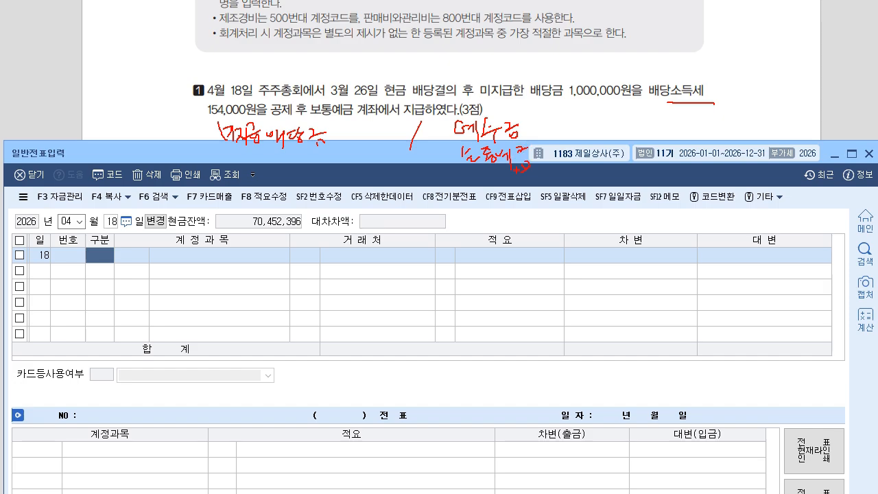
key(Escape)
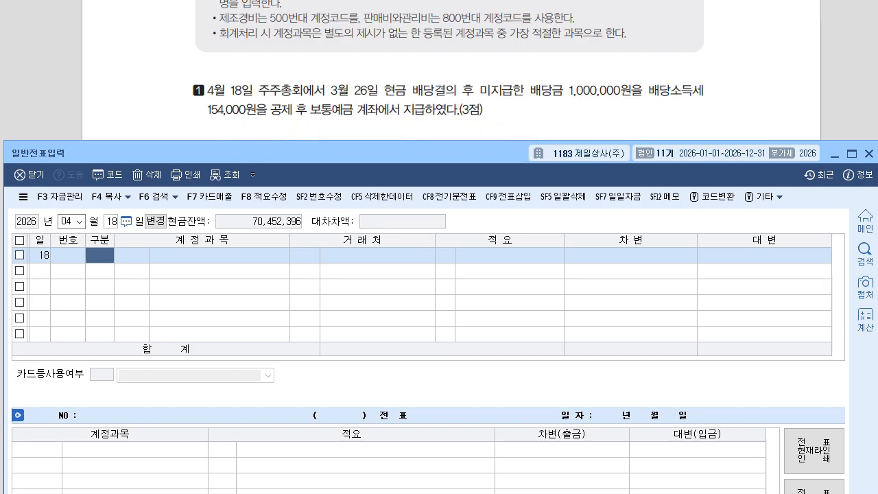
Debit 0265 미지급배당금 for 1,000,000.
text(3)
key(Return)
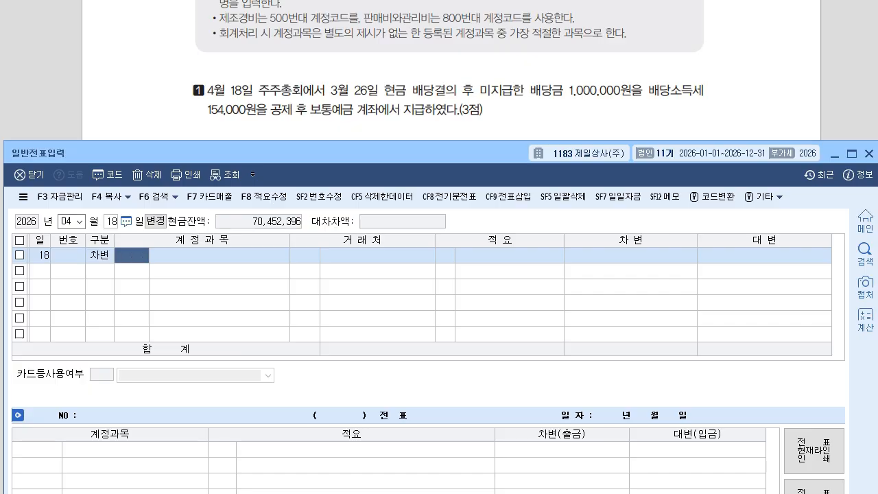
text(265)
key(Return)
key(Return)
key(Return)
text(1000000)
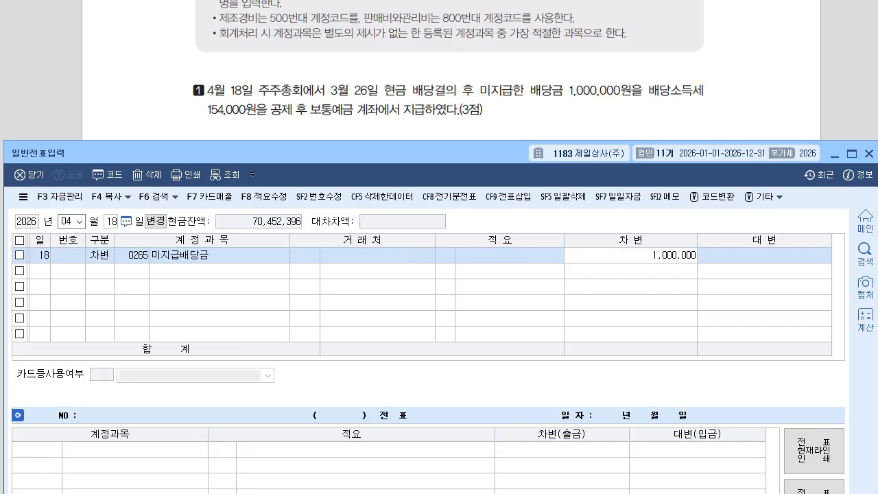
key(Return)
Credit 0254 예수금 154,000 and begin the 0103 보통예금 credit line.
text(4)
key(Return)
text(254)
key(Return)
key(Return)
key(Return)
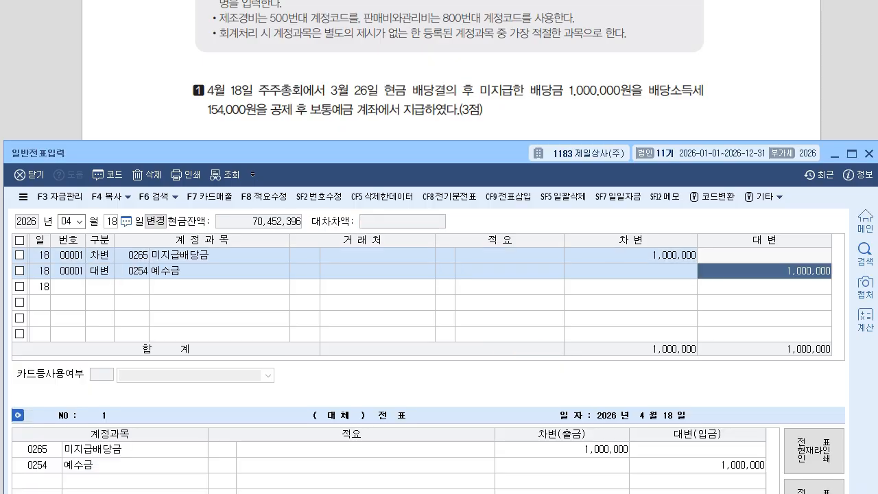
text(154000)
key(Return)
text(4103)
key(Return)
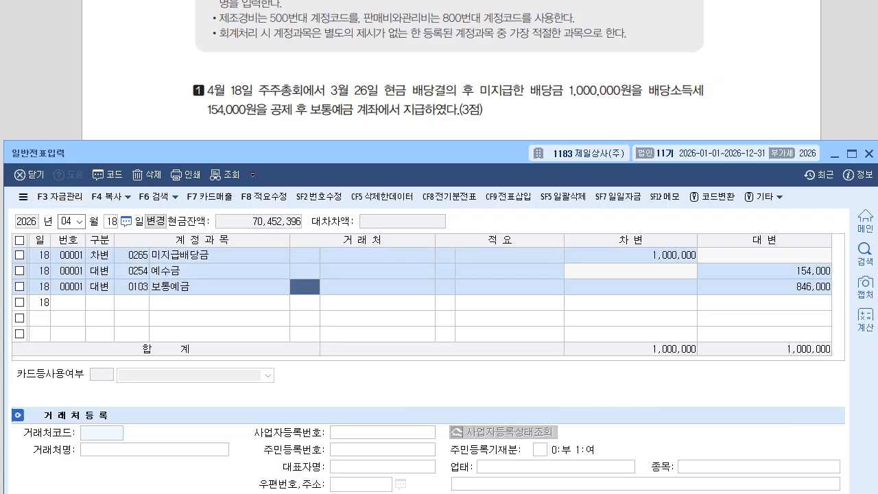
drag(295, 153, 298, 204)
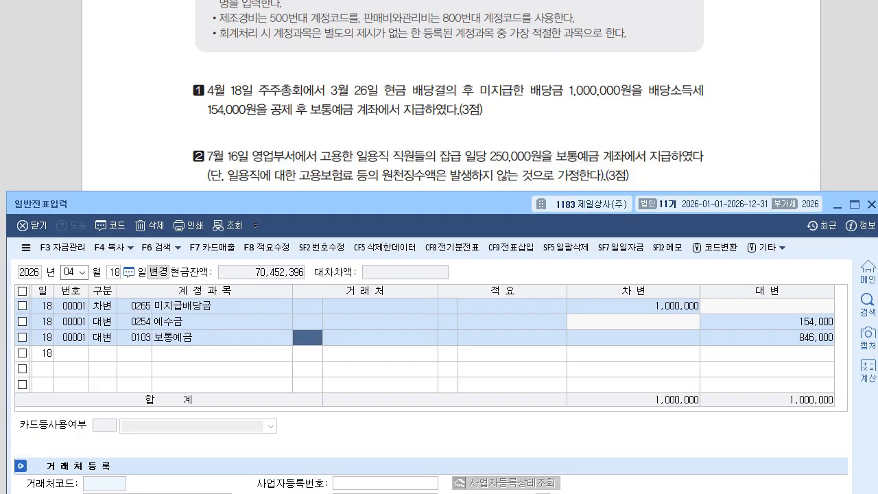
Set the voucher date to July 16.
click(81, 272)
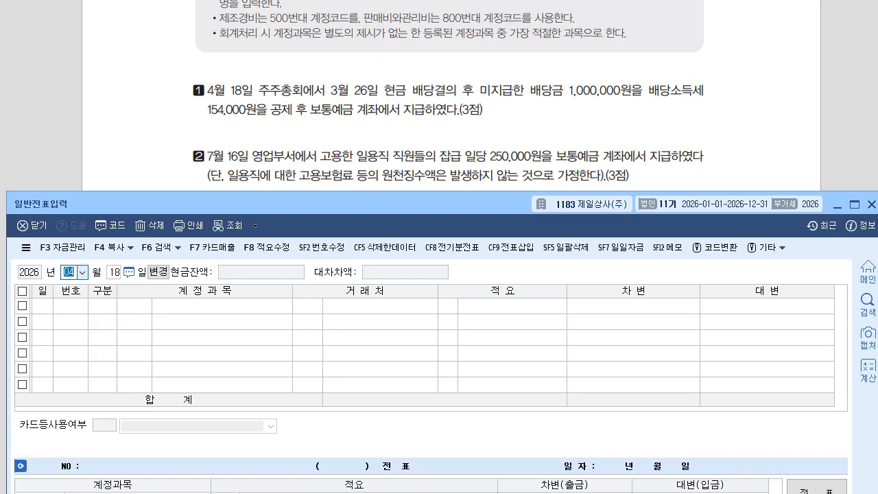
text(07)
key(Return)
text(16)
key(Return)
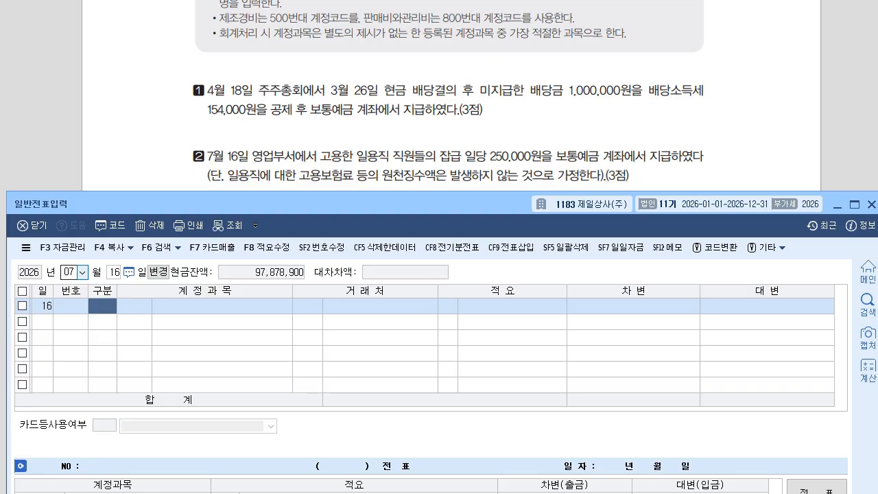
Record the wages: debit 0805 잡급 250,000, credit 0103 보통예금 250,000.
text(3805)
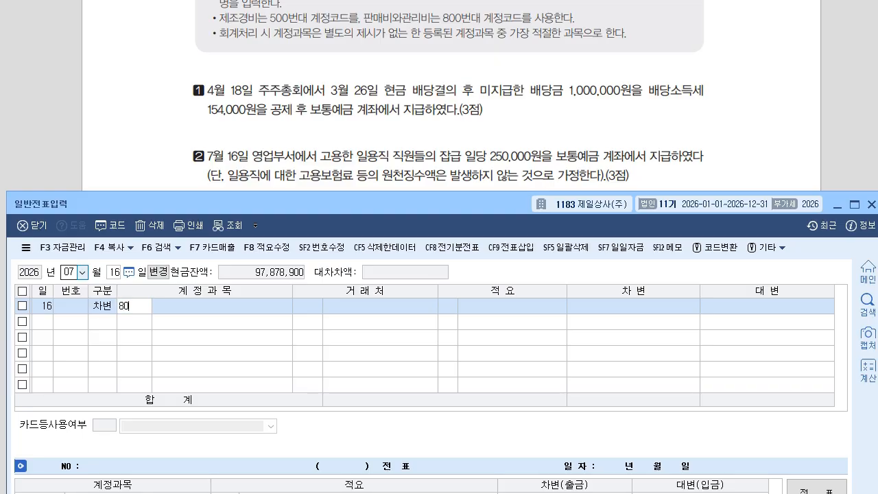
key(Return)
key(Return)
key(Return)
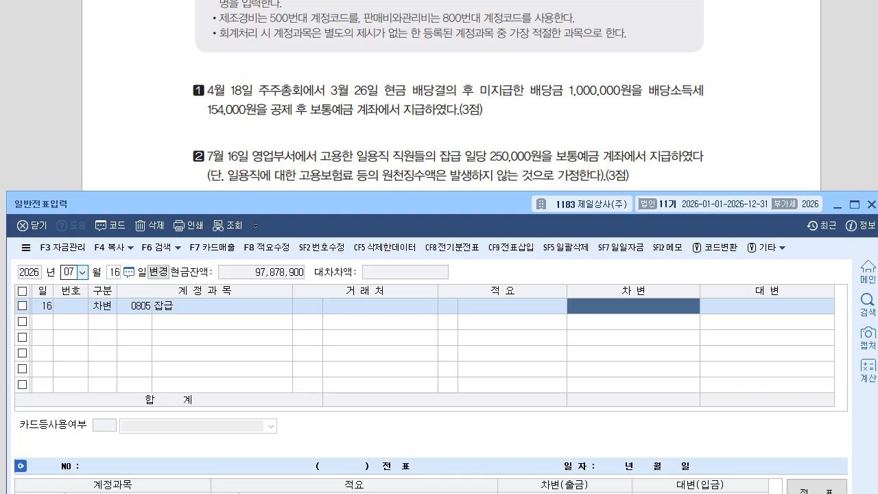
text(250000)
key(Return)
text(410)
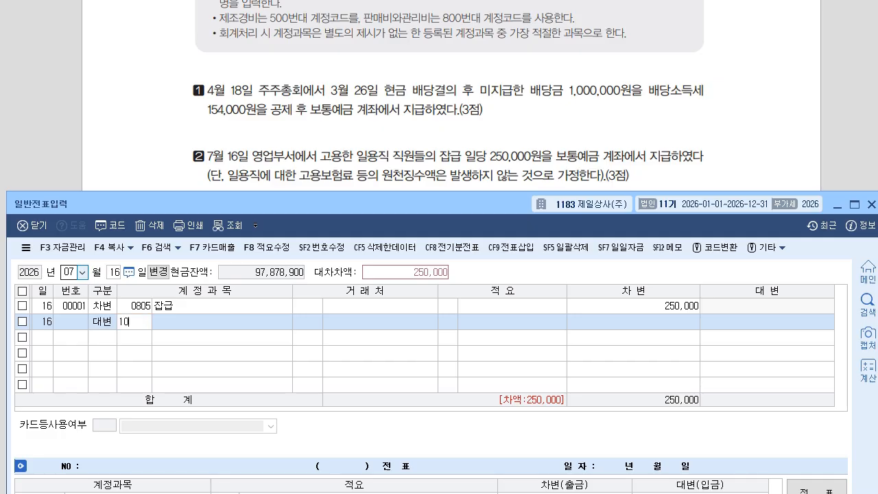
text(3)
key(Return)
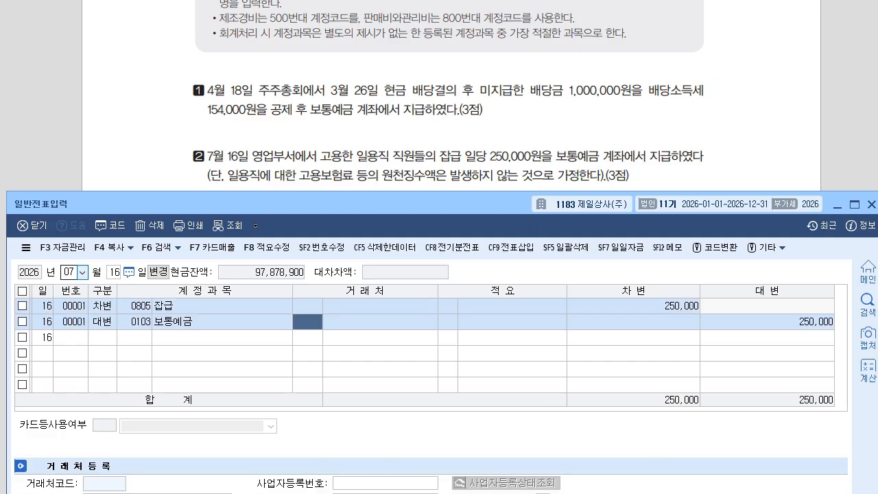
Change the voucher month to August.
drag(302, 204, 330, 285)
text(08)
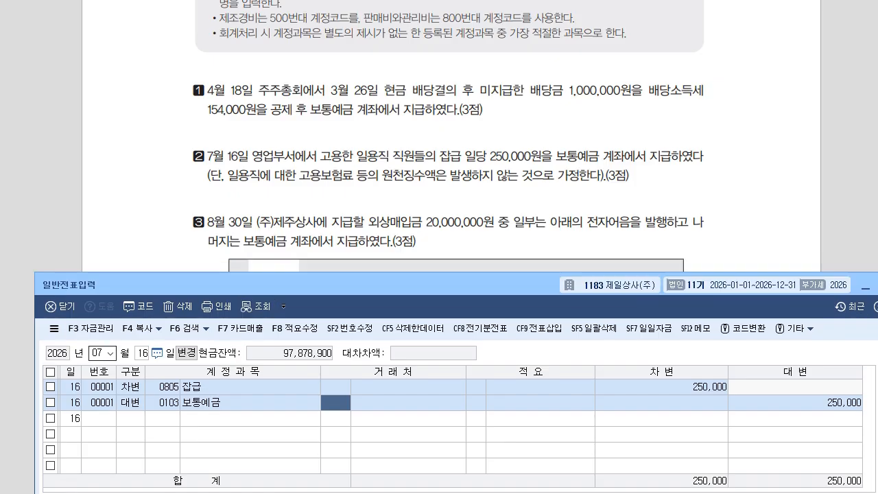
key(Return)
Set the voucher date to August 30 and read the exam question.
text(30)
key(Return)
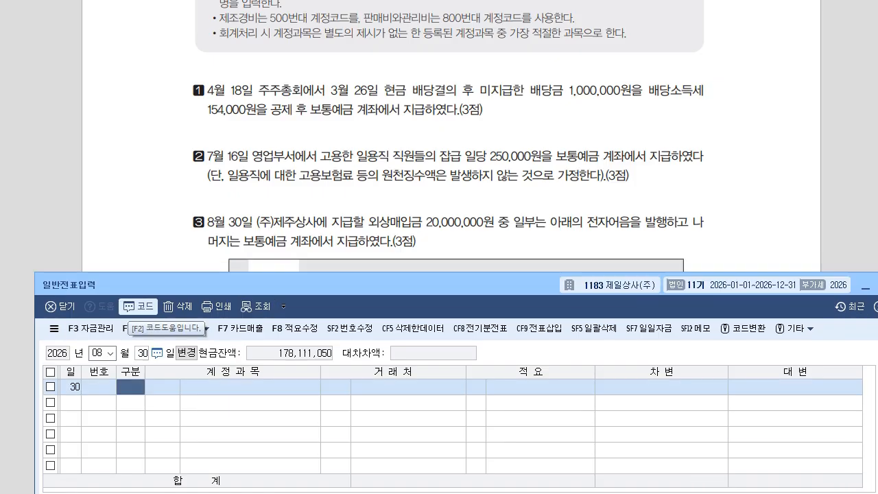
drag(330, 285, 302, 292)
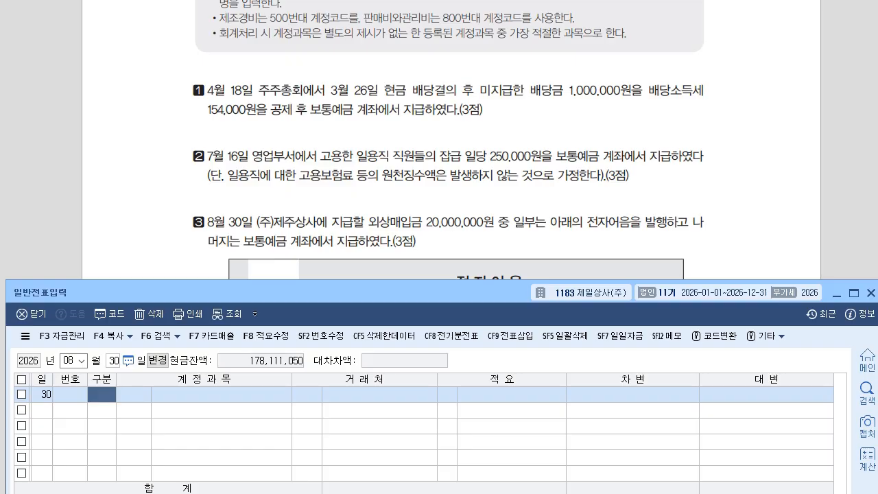
key(alt+Tab)
scroll(453, 274, down, 2)
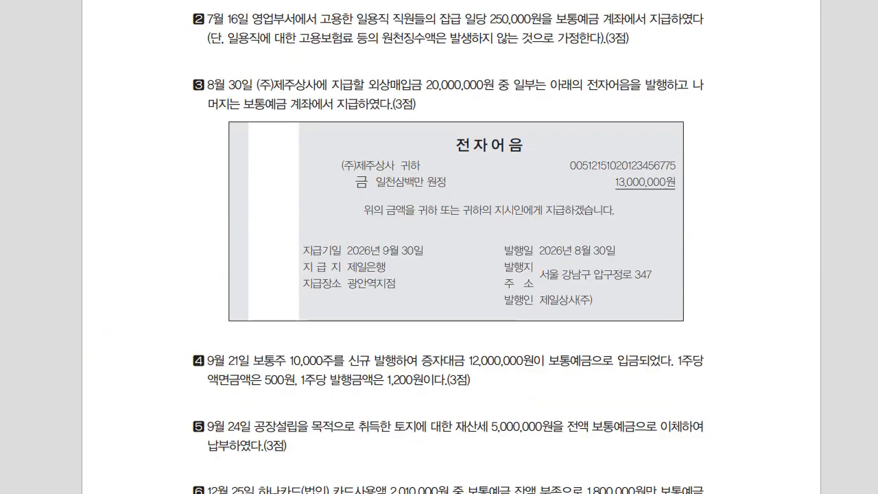
key(alt+Tab)
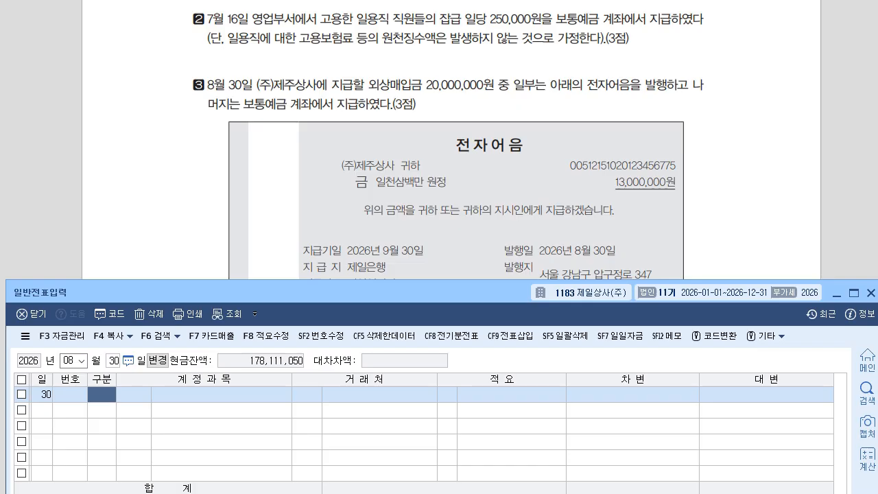
drag(308, 292, 309, 271)
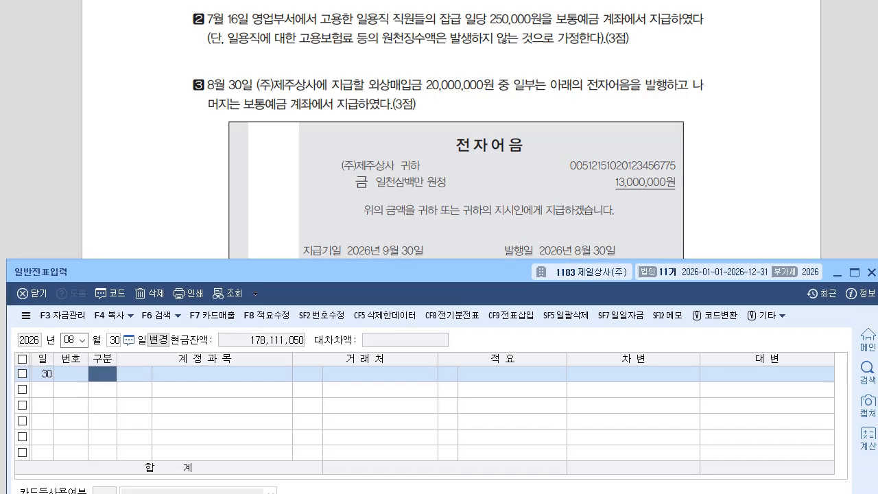
drag(310, 272, 309, 251)
Debit 0251 외상매입금 20,000,000 for client (주)제주상사.
text(3)
key(Return)
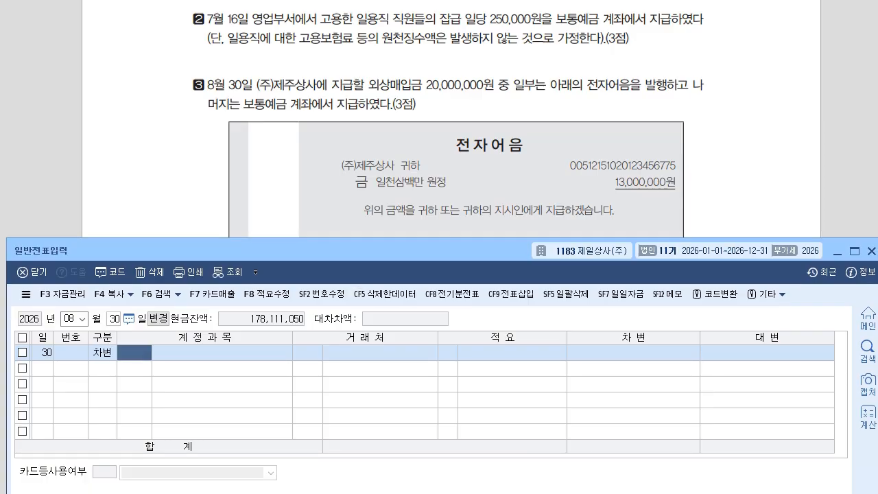
text(251)
key(Return)
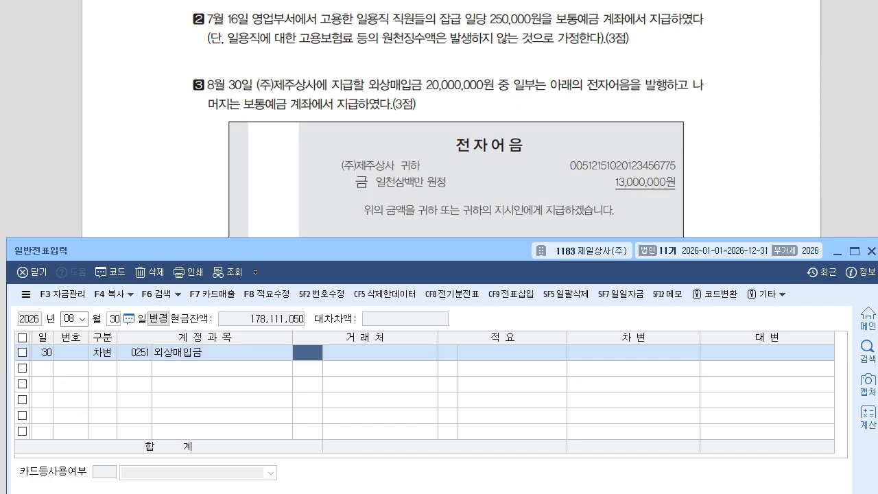
text(제주)
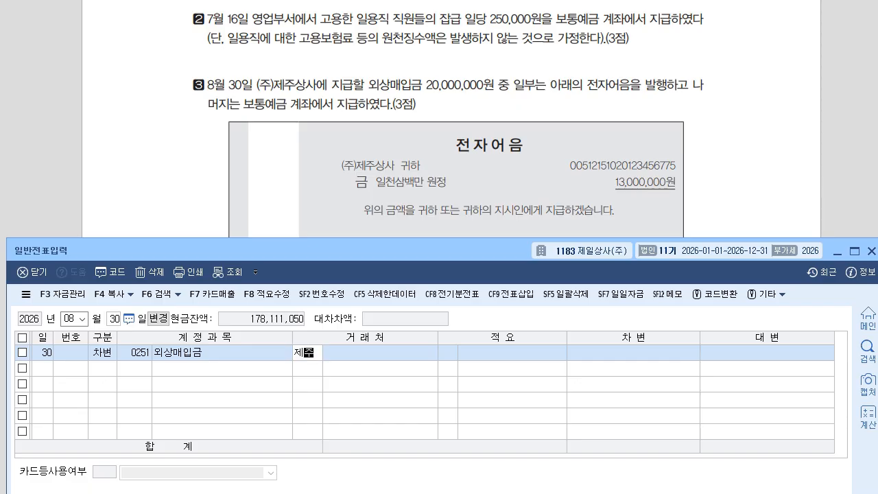
key(Return)
key(Return)
key(Return)
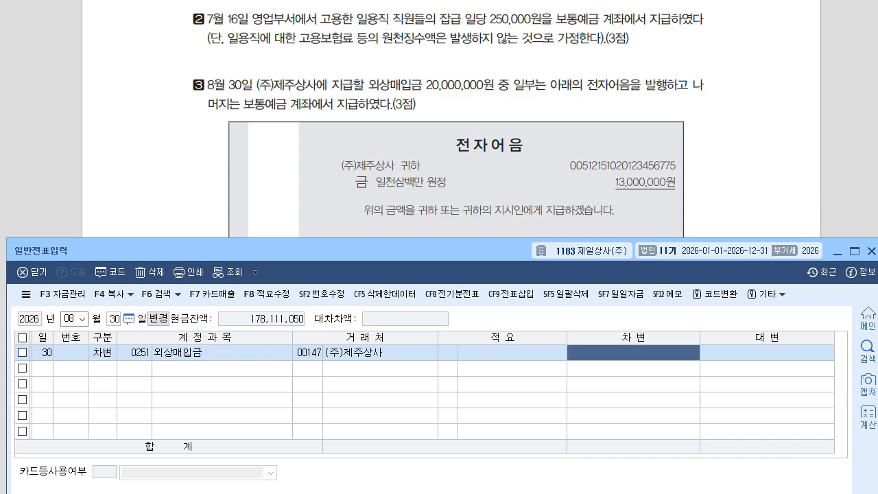
text(20000000)
key(Return)
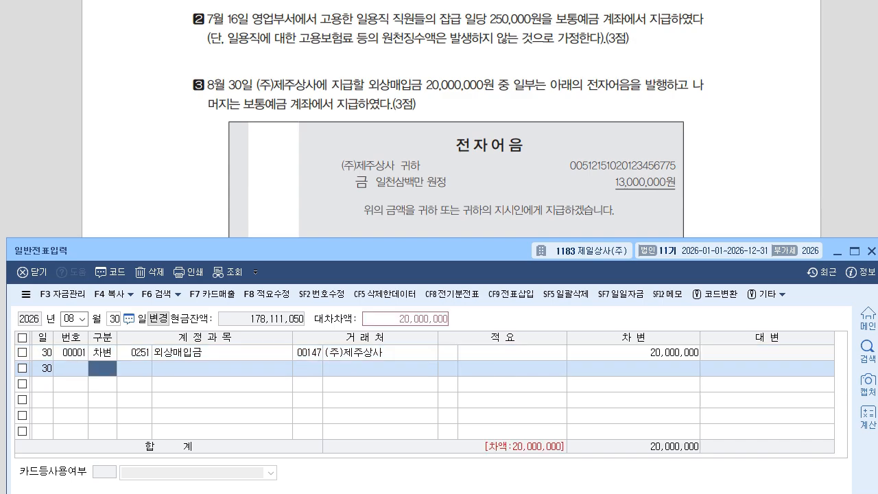
Credit 0252 지급어음 13,000,000 for (주)제주상사.
text(4)
key(Return)
text(252)
key(Return)
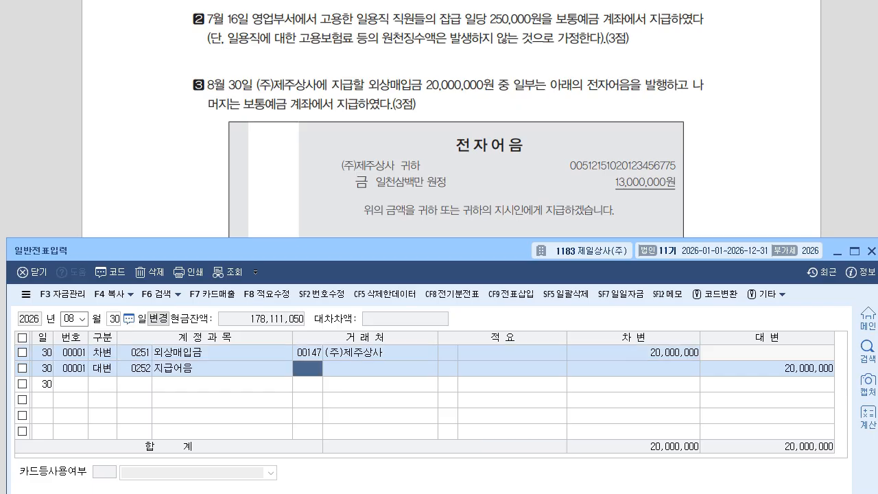
key(plus)
key(Return)
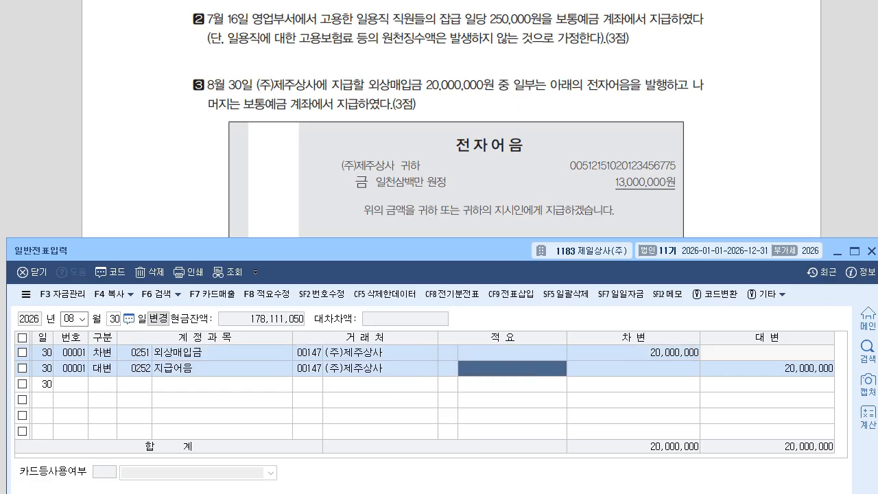
key(Return)
text(13000000)
key(Return)
Credit 0103 보통예금 for the 7,000,000 remainder to balance the voucher.
text(4)
key(Return)
text(103)
key(Return)
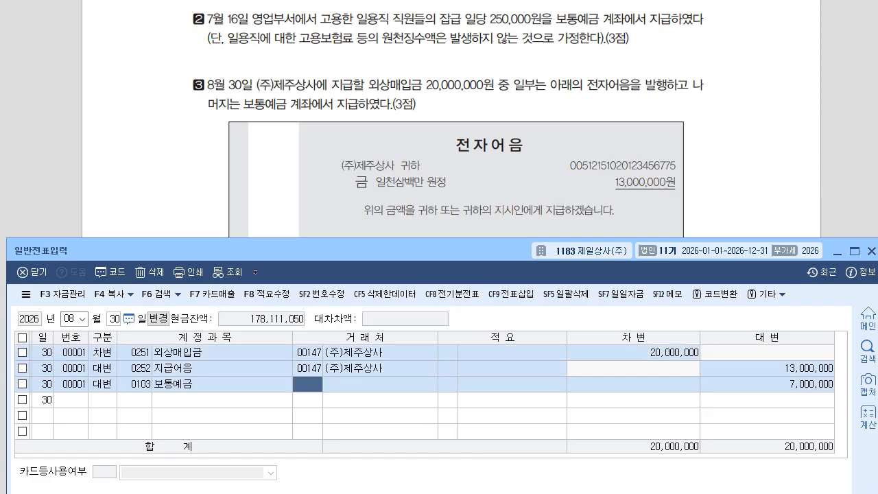
Read the next exam question and select the voucher date for September.
key(alt+Tab)
scroll(452, 247, down, 3)
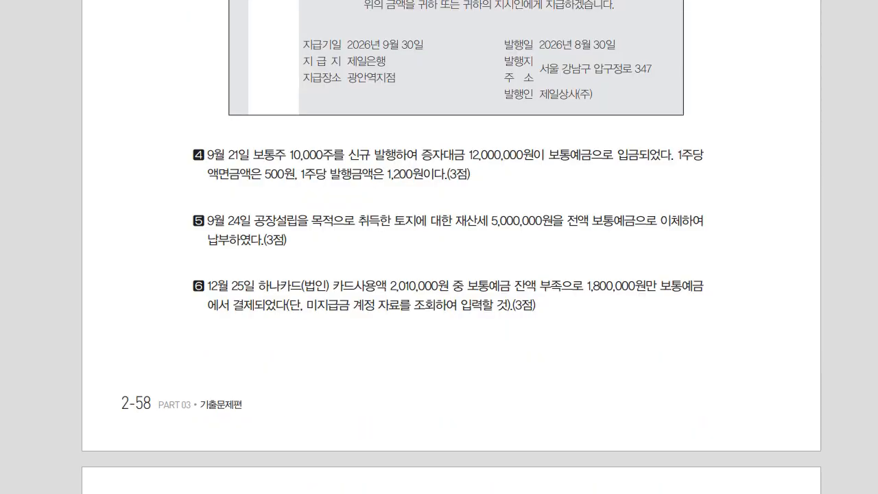
scroll(451, 247, down, 1)
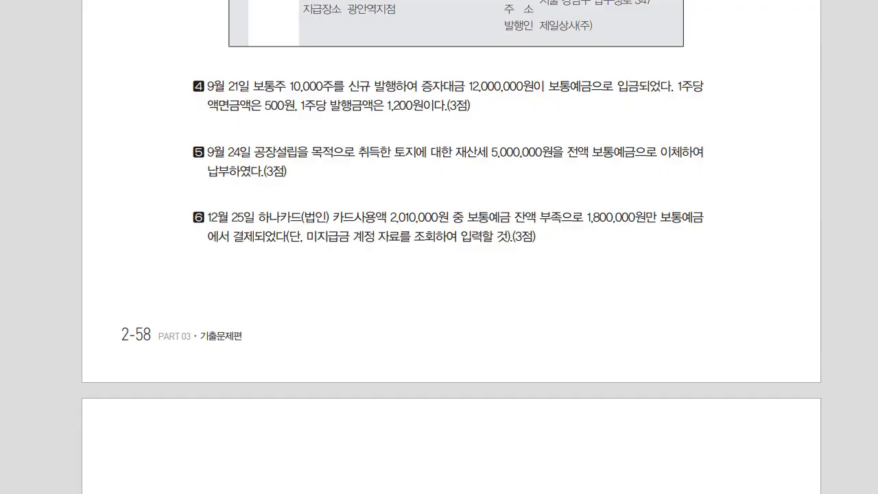
key(alt+Tab)
mouse_move(44, 165)
mouse_down()
mouse_move(50, 202)
mouse_move(51, 161)
mouse_up()
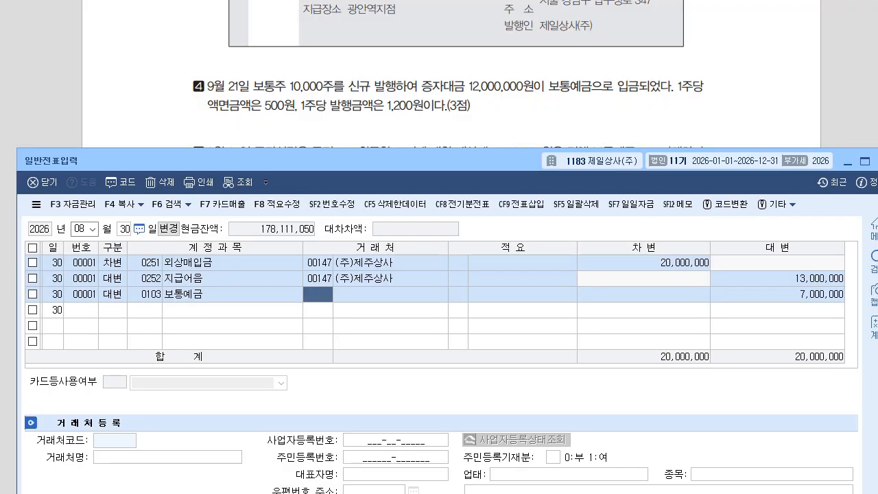
click(79, 230)
Set the date to September 21 and note 자본금 5,000,000 at par value.
text(09)
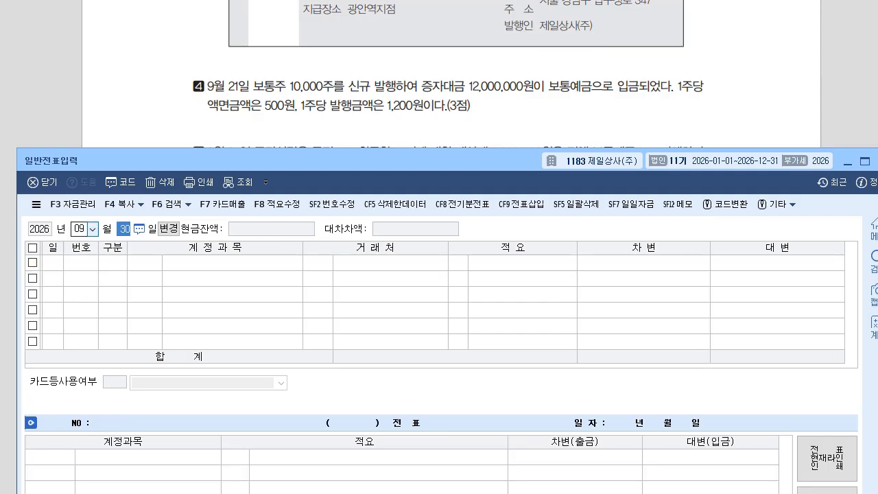
text(21)
key(Return)
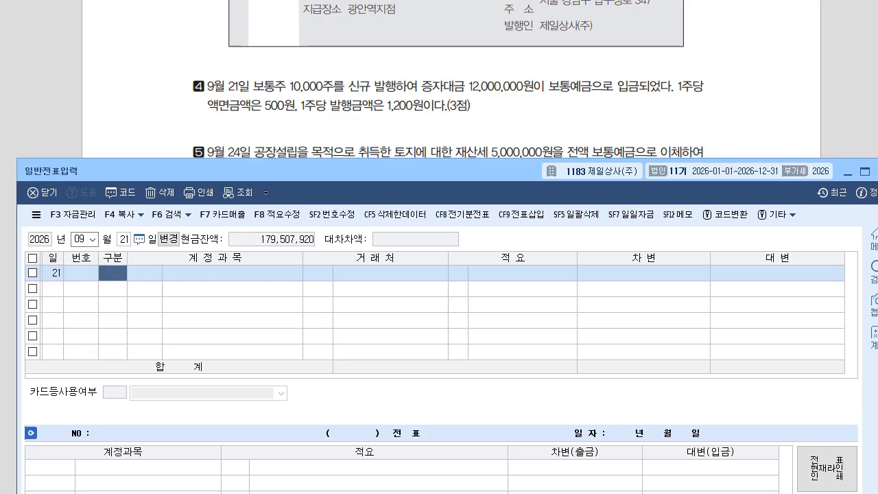
mouse_move(453, 115)
mouse_down()
mouse_move(446, 147)
mouse_move(490, 121)
mouse_move(506, 132)
mouse_up()
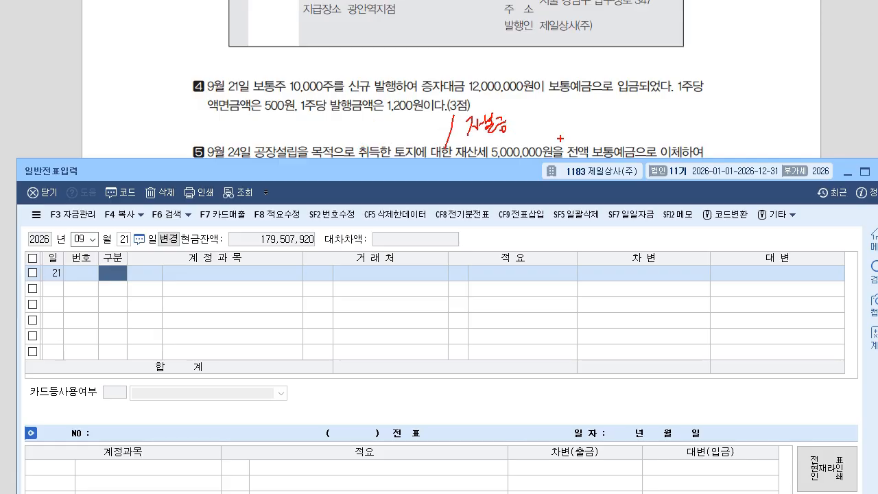
drag(648, 110, 693, 119)
drag(699, 124, 727, 131)
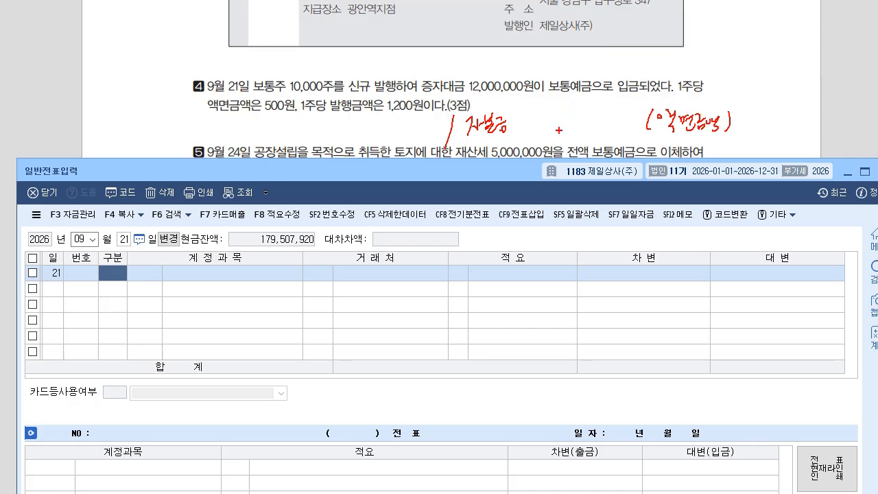
mouse_move(546, 118)
mouse_down()
mouse_move(546, 131)
mouse_move(560, 116)
mouse_up()
mouse_move(566, 124)
mouse_down()
mouse_move(563, 132)
mouse_move(588, 123)
mouse_up()
drag(592, 126, 609, 123)
click(615, 124)
Annotate debit 보통예금 12,000,000 and credit 주식발행초과금 7,000,000 beside question 4.
mouse_move(220, 113)
mouse_down()
mouse_move(232, 133)
mouse_move(253, 123)
mouse_move(268, 133)
mouse_up()
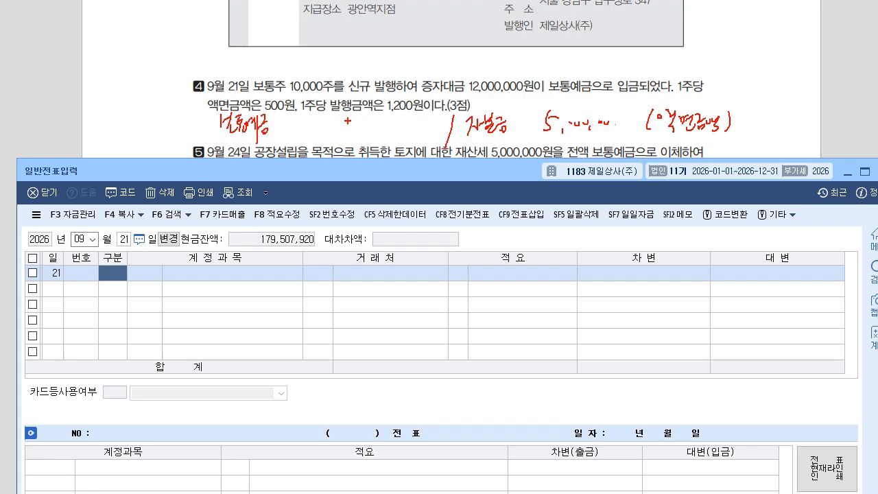
drag(321, 114, 317, 132)
mouse_move(323, 118)
mouse_down()
mouse_move(328, 132)
mouse_move(410, 130)
mouse_up()
mouse_move(475, 139)
mouse_down()
mouse_move(494, 146)
mouse_move(523, 136)
mouse_move(549, 147)
mouse_up()
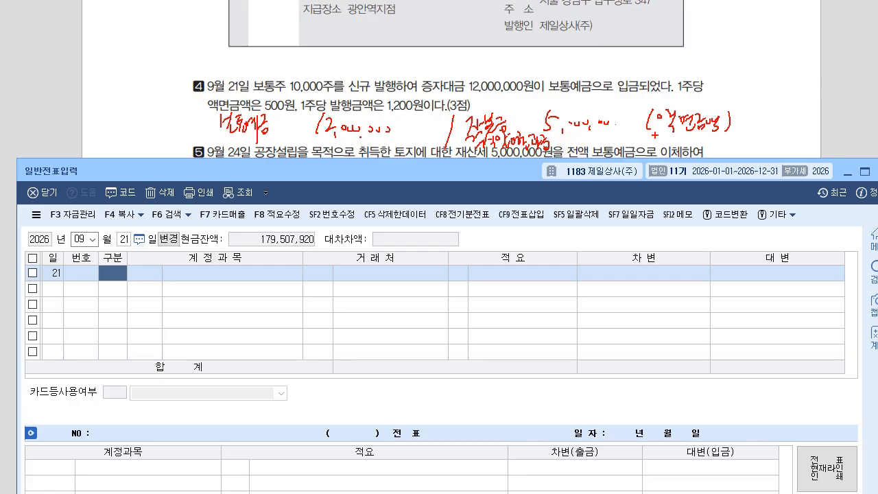
mouse_move(557, 133)
mouse_down()
mouse_move(567, 149)
mouse_move(603, 140)
mouse_move(616, 125)
mouse_up()
Clear the notes and debit 0103 보통예금 12,000,000.
key(Escape)
text(3)
key(Return)
text(103)
key(Return)
key(Return)
key(Return)
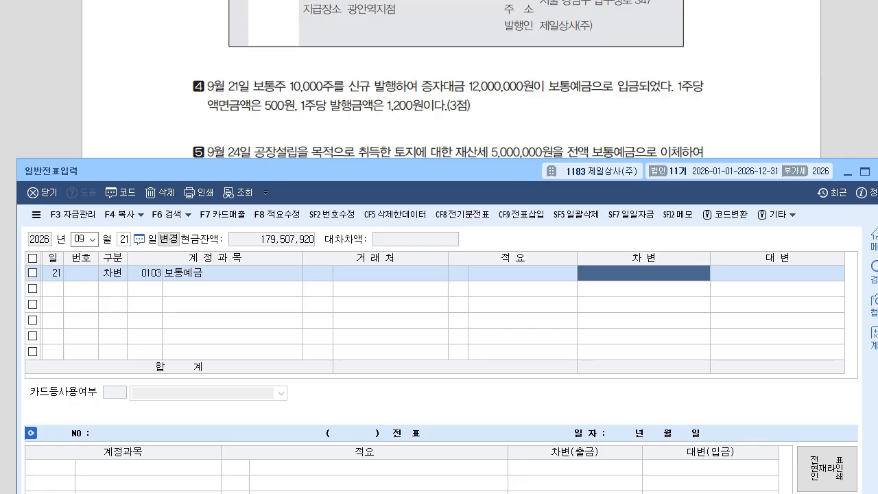
text(12000000)
key(Return)
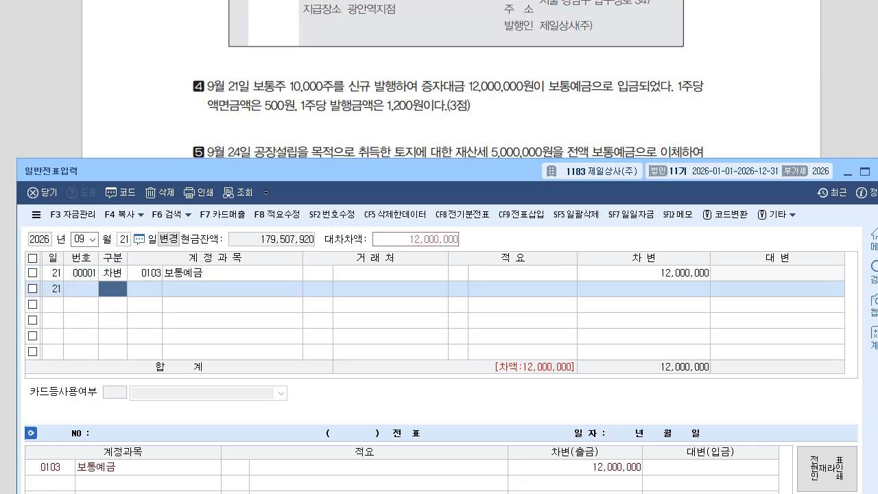
text(4)
Credit 0331 자본금 5,000,000 and add a 0341 주식발행초과금 credit line.
key(Return)
text(331)
key(Return)
key(Return)
key(Return)
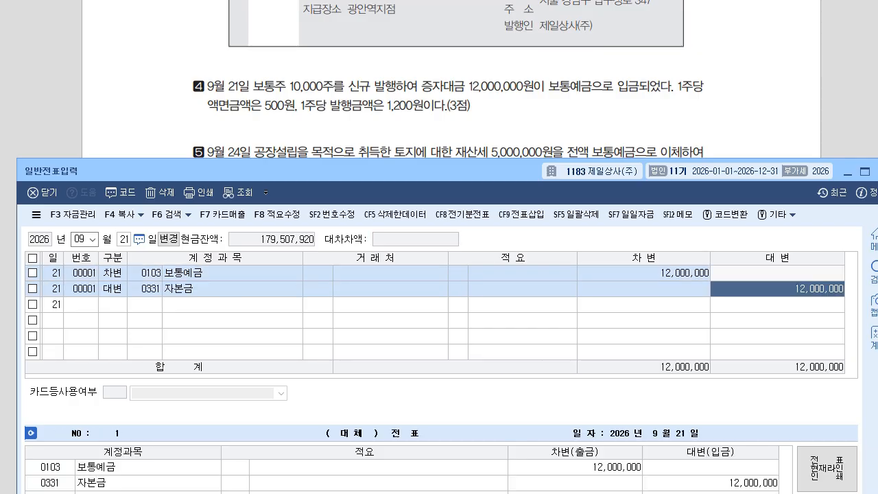
text(5000000)
key(Return)
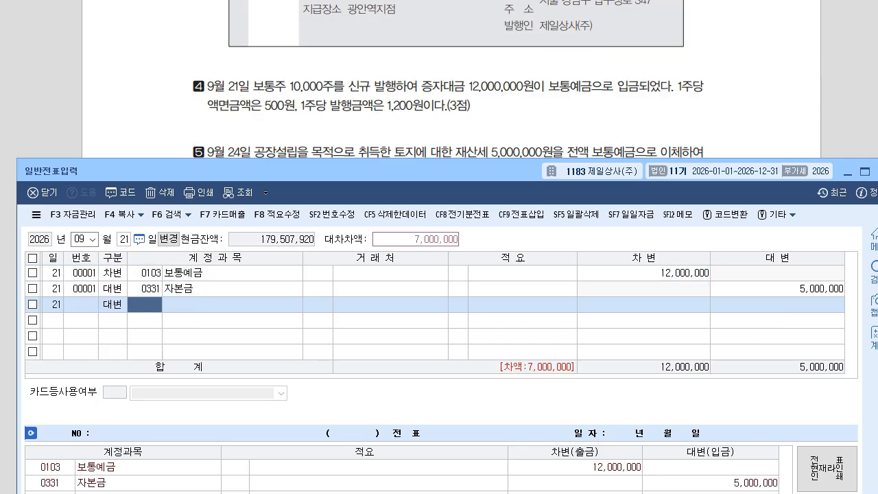
text(341)
key(Return)
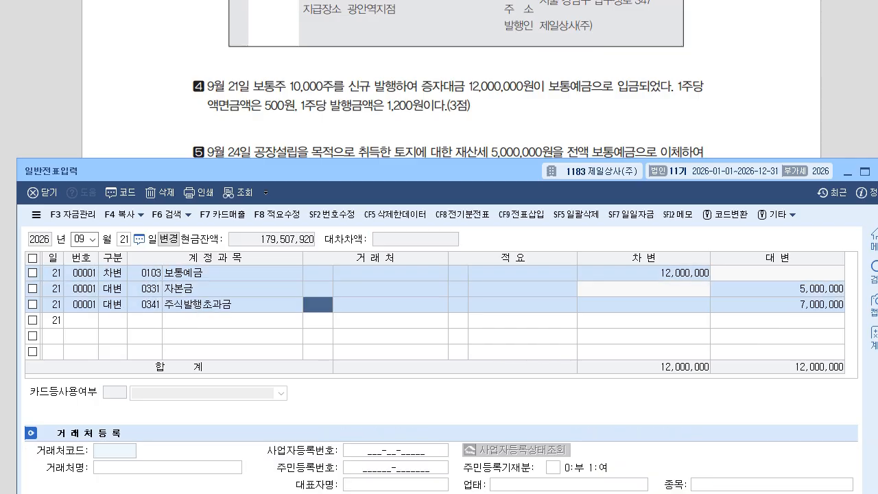
Change the voucher date to September 24.
drag(330, 171, 330, 209)
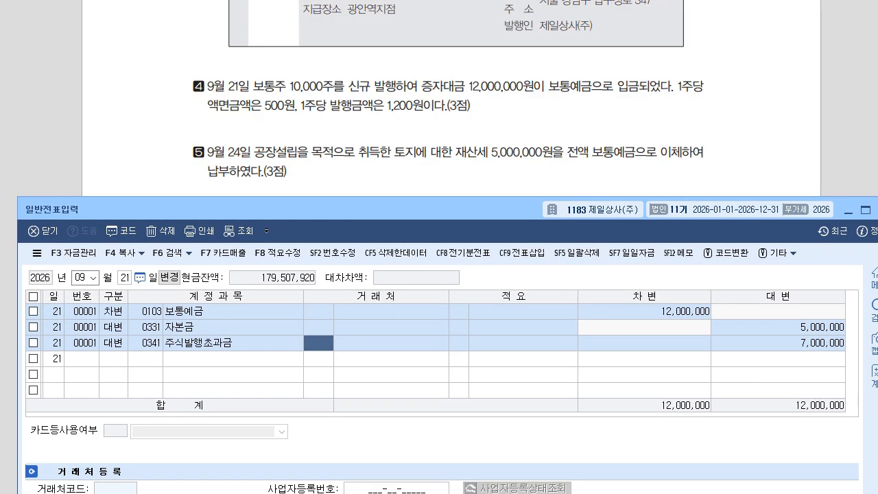
click(127, 279)
text(24)
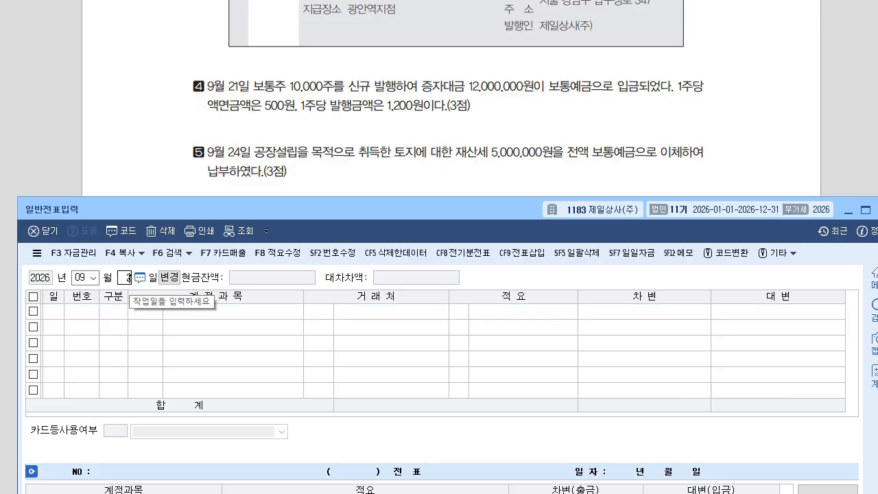
key(Return)
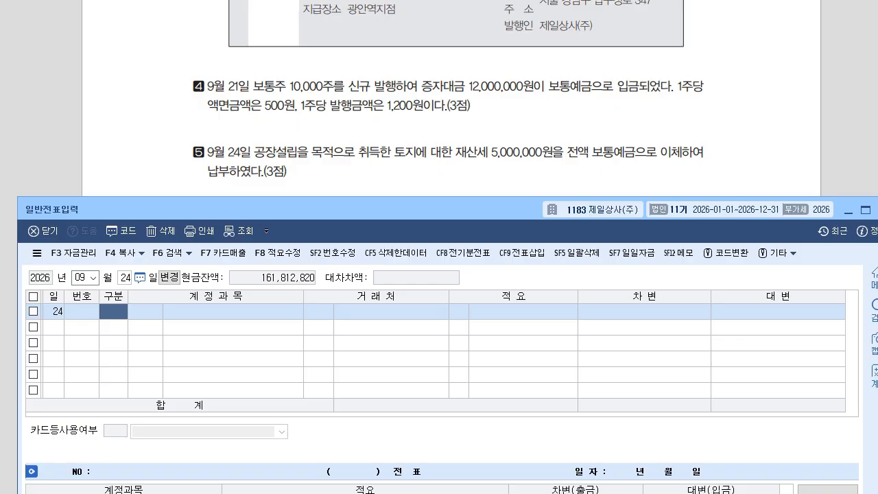
drag(309, 209, 300, 207)
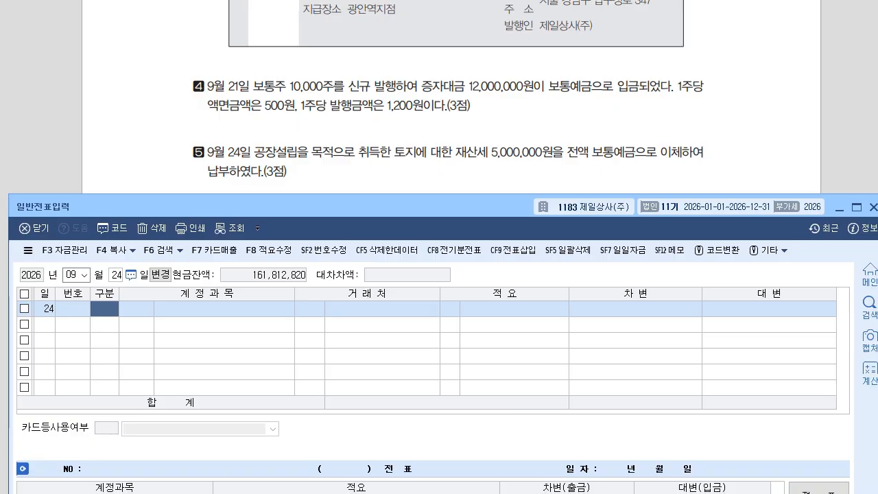
Record the property tax: debit 0817 세금과공과 5,000,000, credit 0103 보통예금.
text(3)
key(Return)
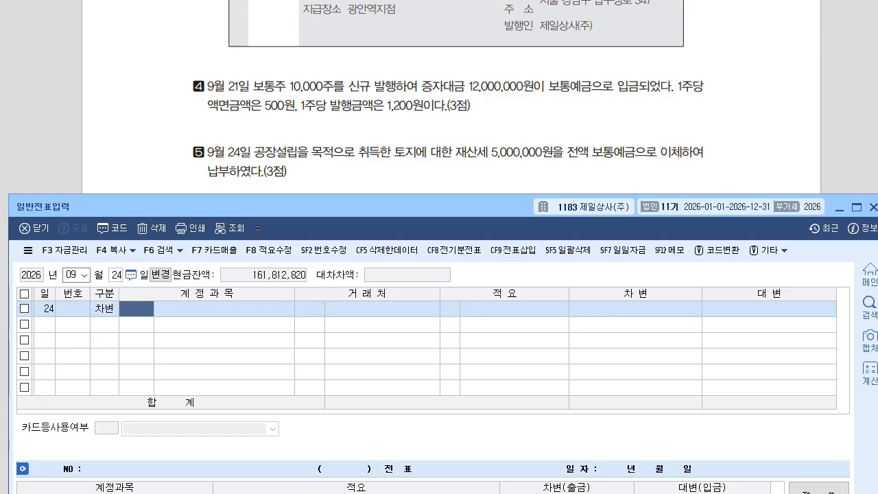
text(0817)
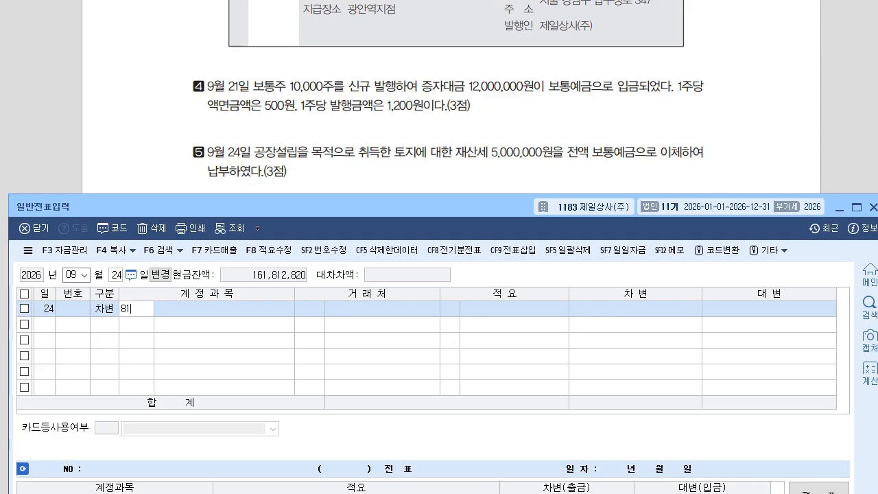
key(Return)
key(Return)
key(Return)
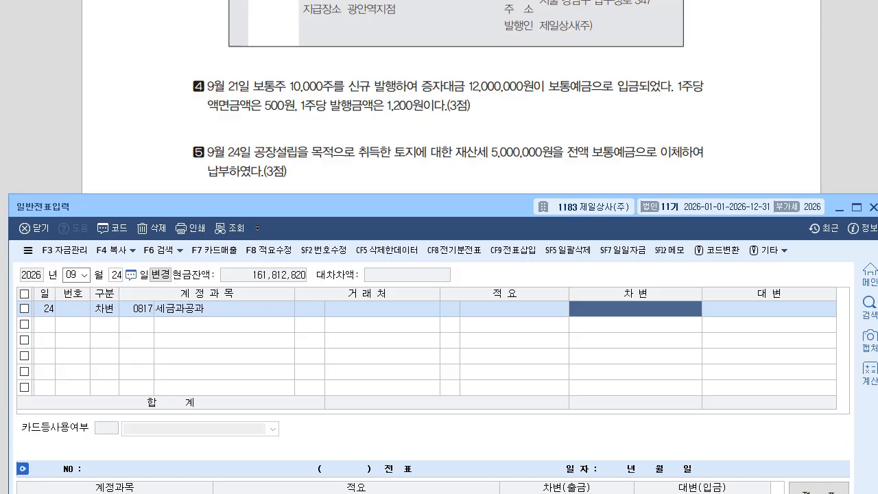
text(5000000)
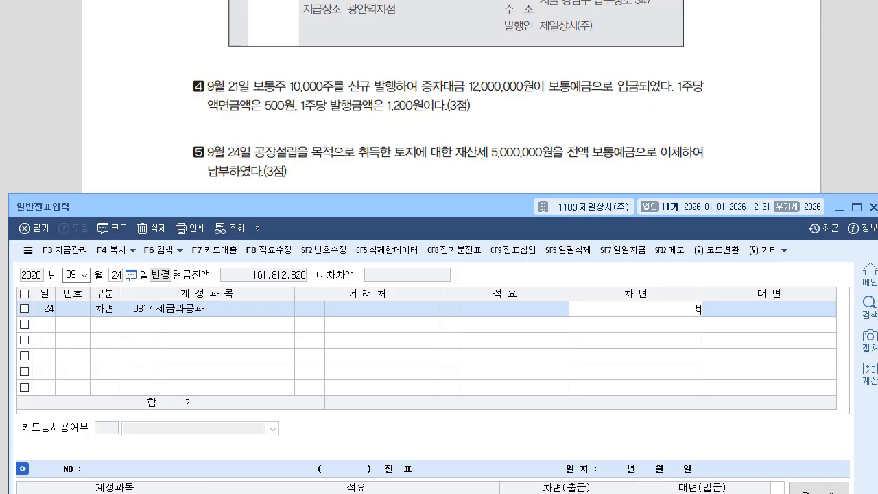
key(Return)
text(4)
key(Return)
text(103)
key(Return)
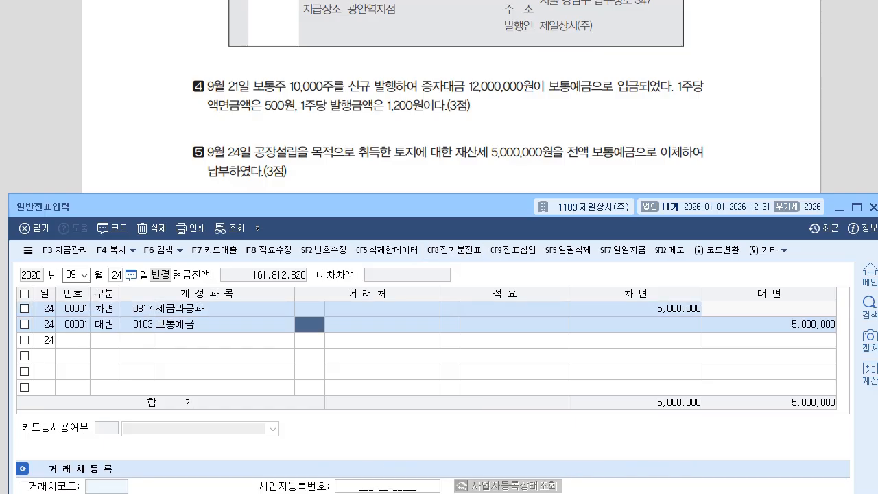
Change the voucher month to December.
drag(275, 207, 287, 276)
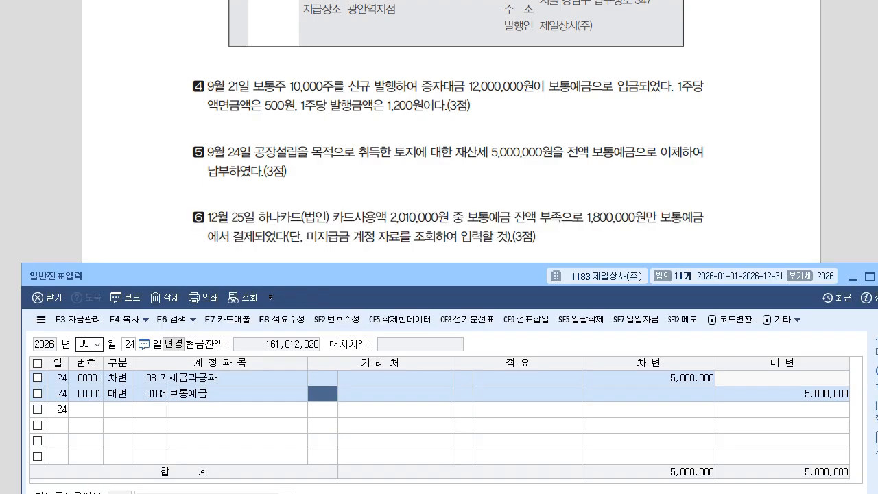
click(86, 345)
text(12)
key(Return)
text(5)
key(Return)
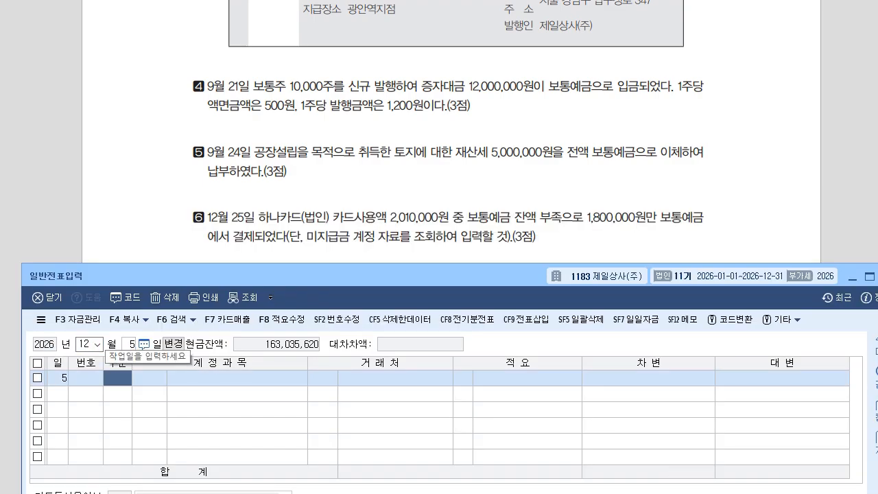
Set the voucher date to December 25 and switch to the KcLep main menu.
click(129, 343)
text(25)
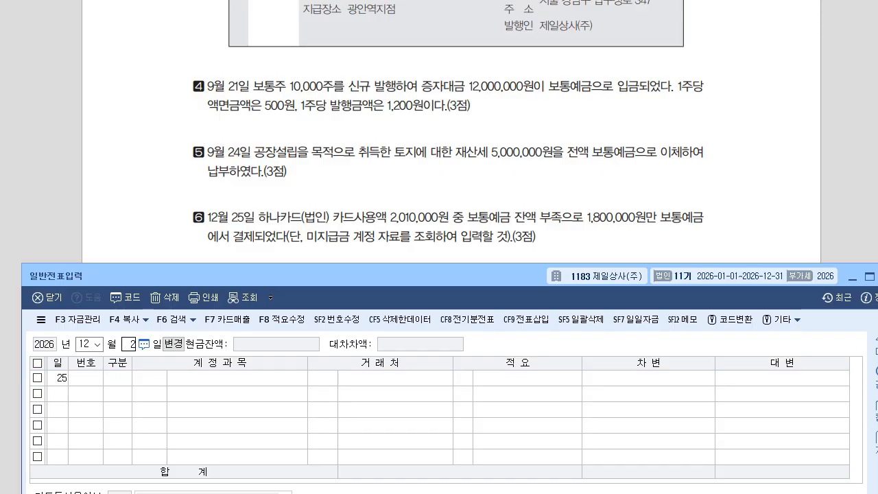
key(Return)
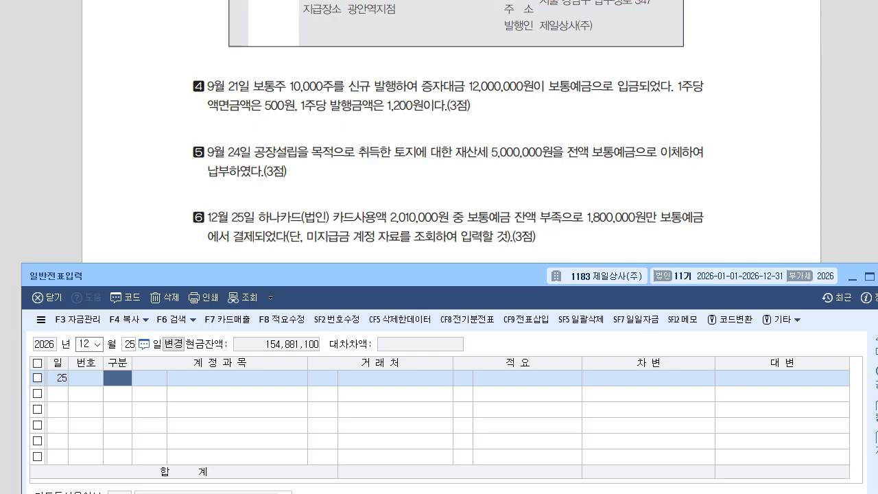
key(alt+Tab)
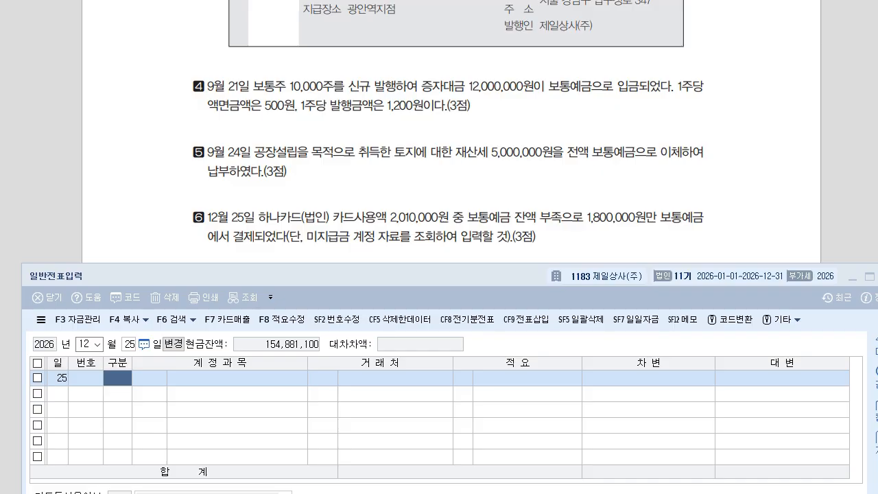
Open the 거래처원장 partner ledger report from the main menu.
key(alt+Tab)
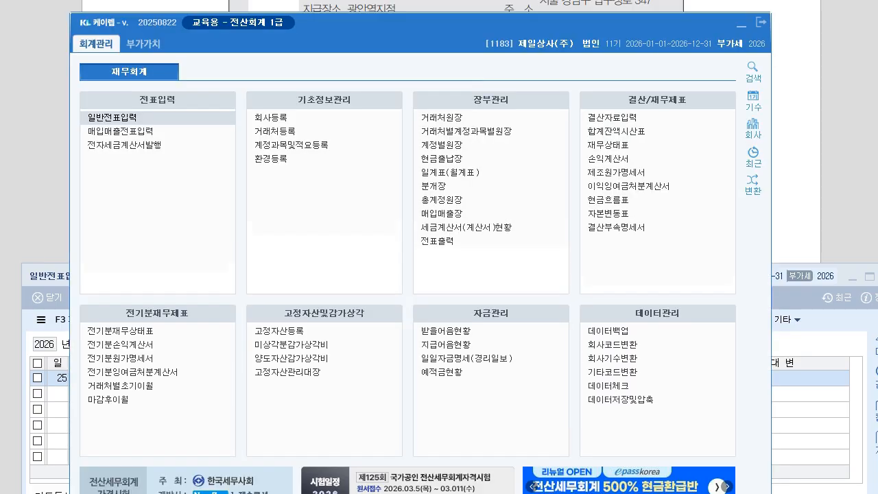
drag(412, 21, 426, 250)
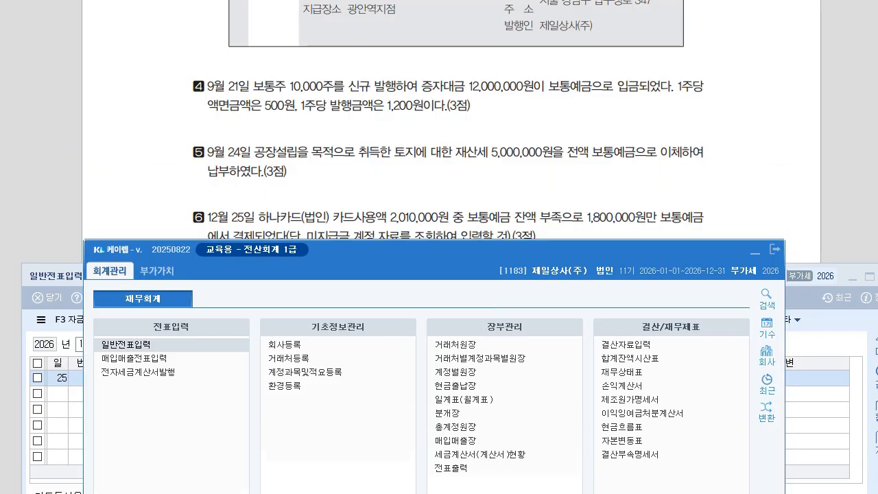
drag(426, 250, 422, 256)
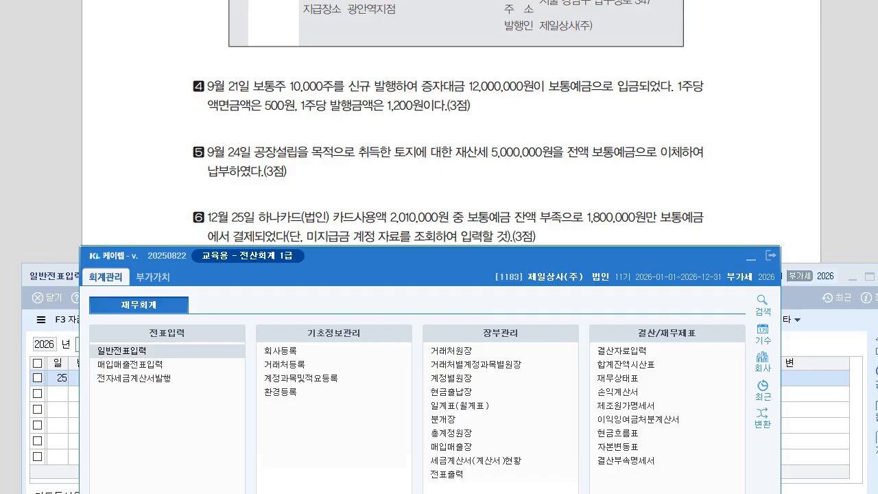
click(450, 351)
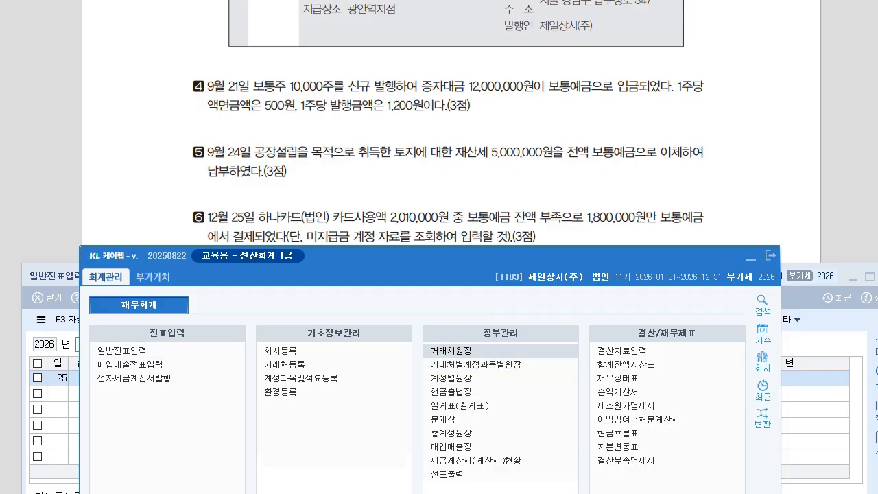
click(451, 351)
drag(432, 162, 433, 244)
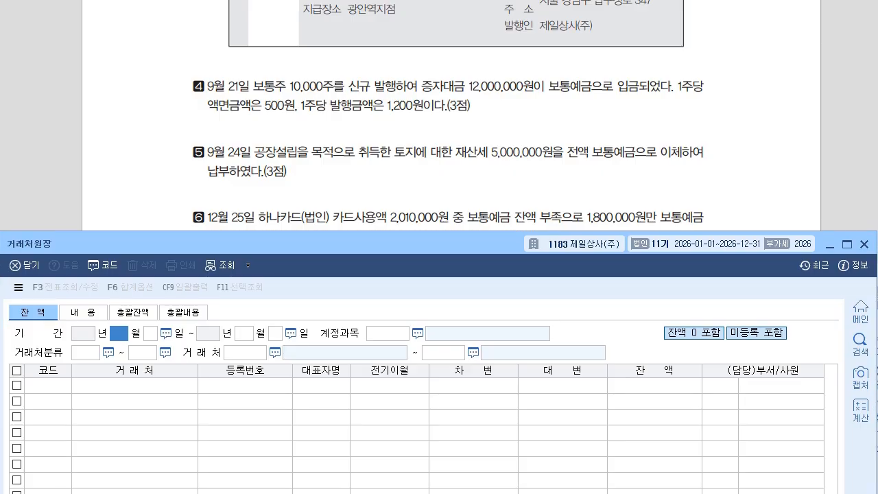
Check 하나카드(법인)'s 0253 미지급금 balance on 12-25 (2,010,000), then return to voucher entry.
text(12)
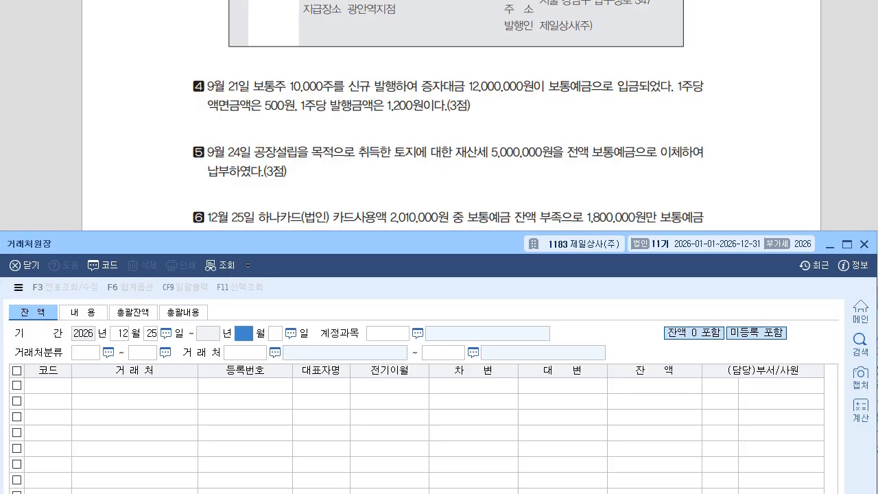
text(25350253)
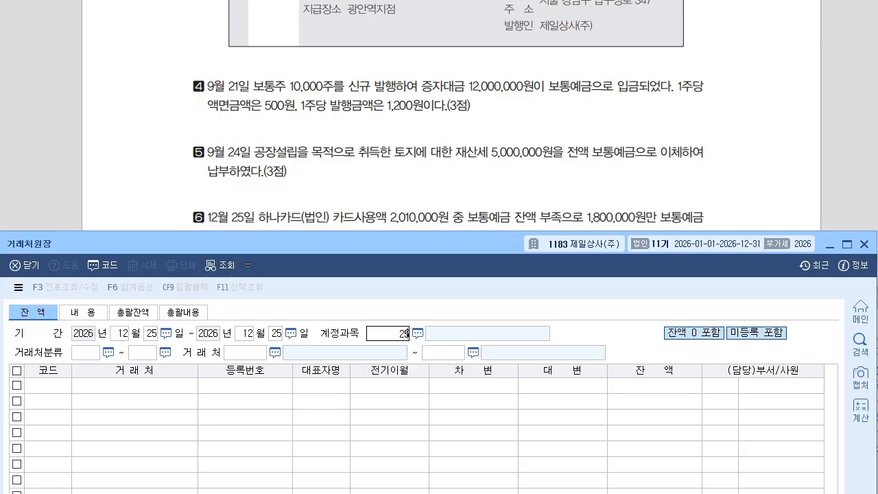
key(Return)
key(Return)
key(Return)
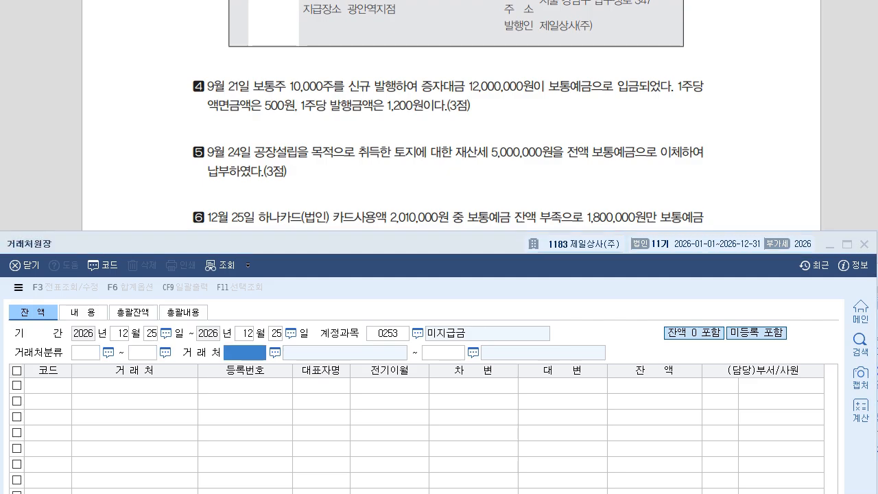
text(하나)
key(Return)
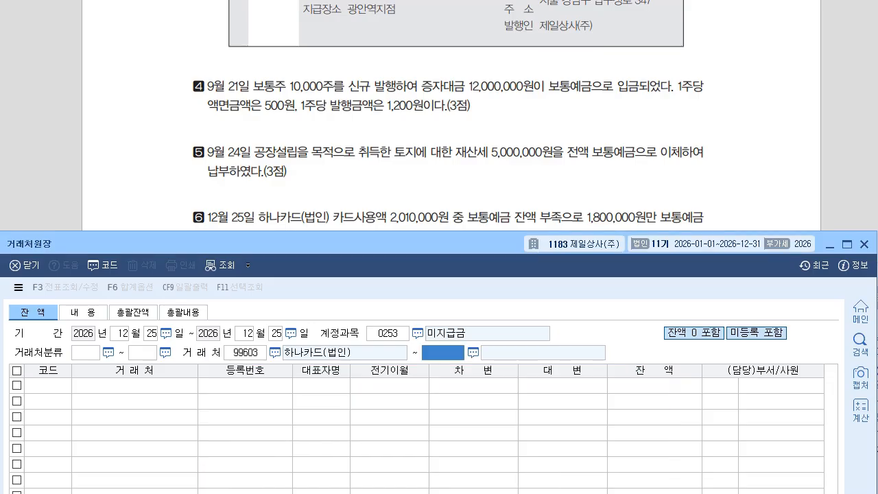
key(F2)
key(Return)
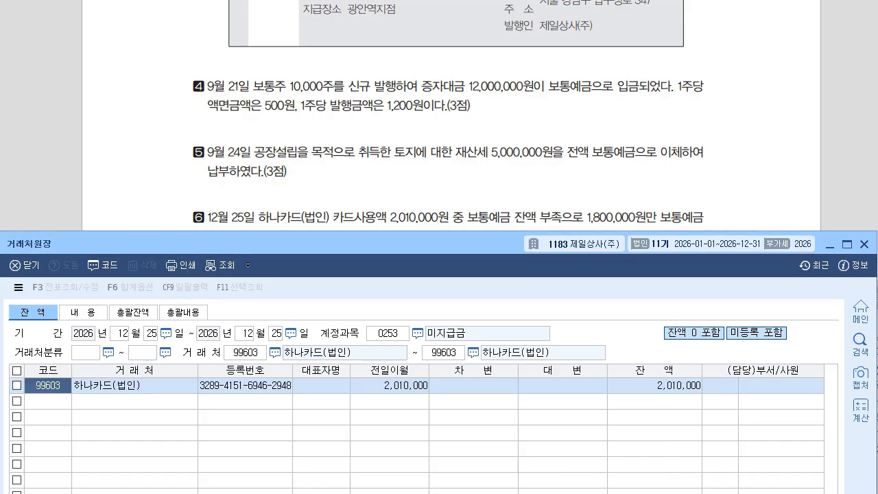
click(655, 386)
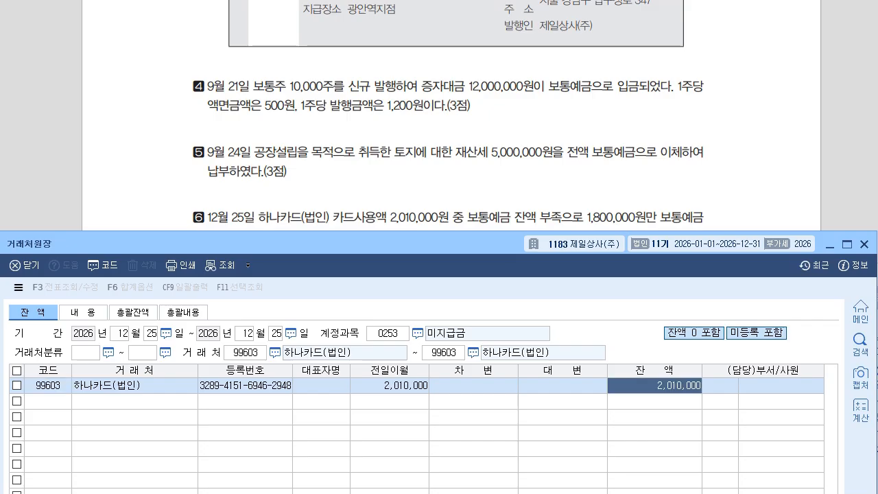
key(Escape)
click(823, 319)
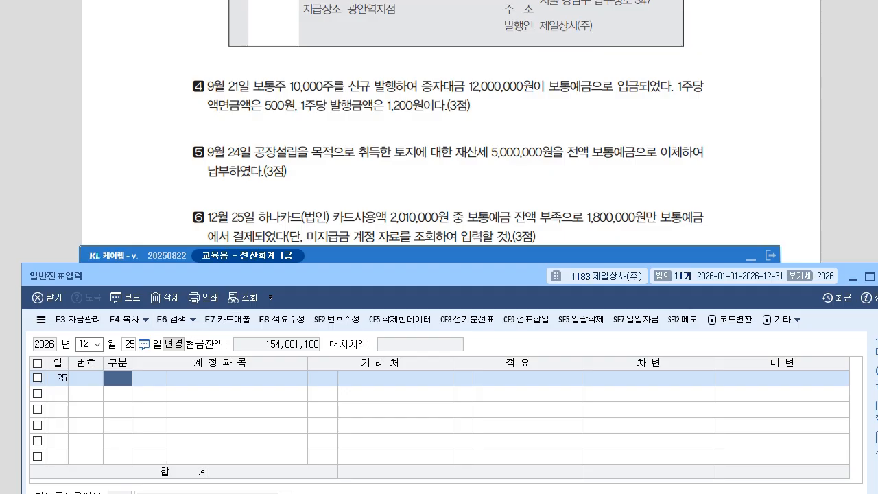
Start a debit line for 0253 미지급금 with partner 하나카드(법인).
text(3)
key(Return)
text(253)
key(Return)
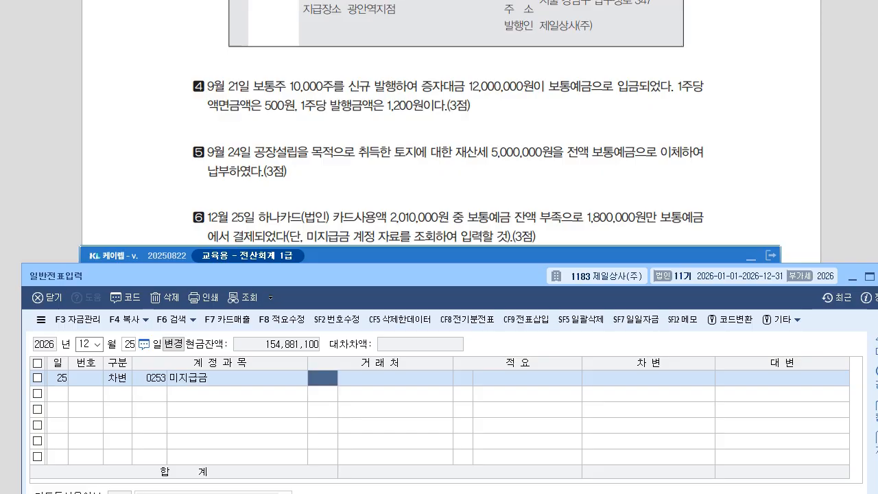
text(하나)
key(Return)
key(Return)
key(Return)
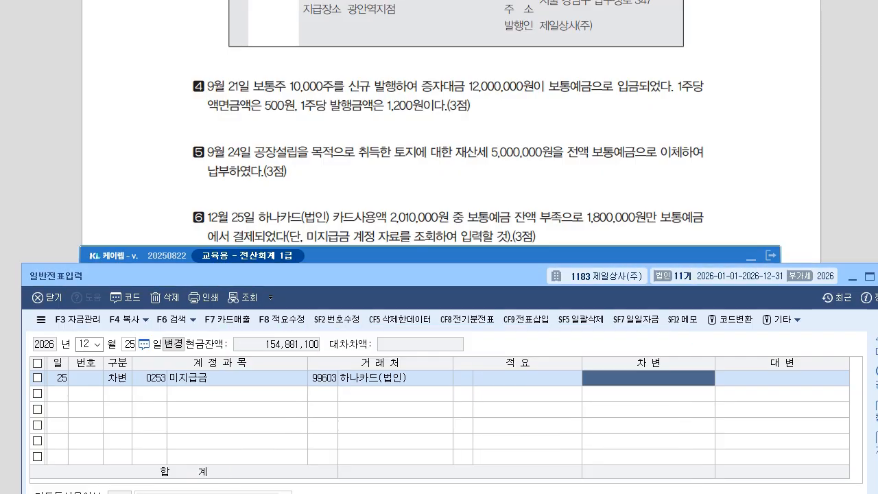
Set the debit to 1,800,000 and credit 0103 보통예금 1,800,000.
text(800000)
key(Return)
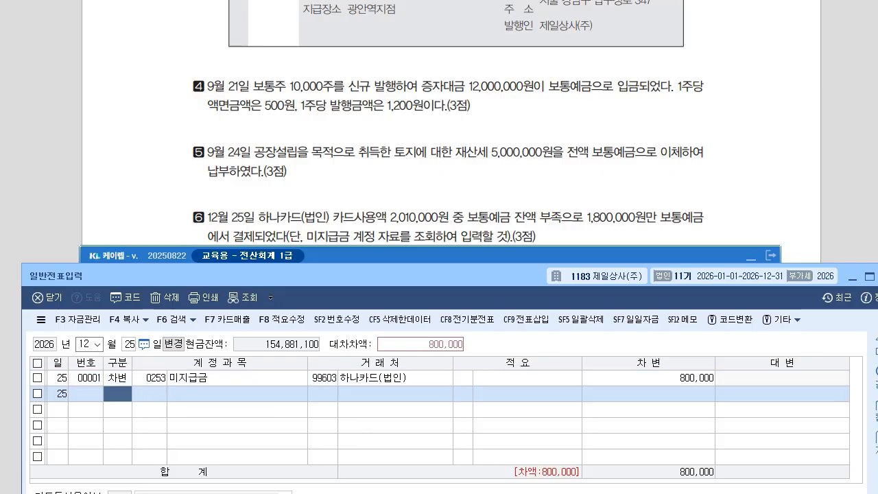
key(Up)
key(Return)
key(Return)
key(Return)
key(Return)
text(1,800,000)
text(4103)
key(Return)
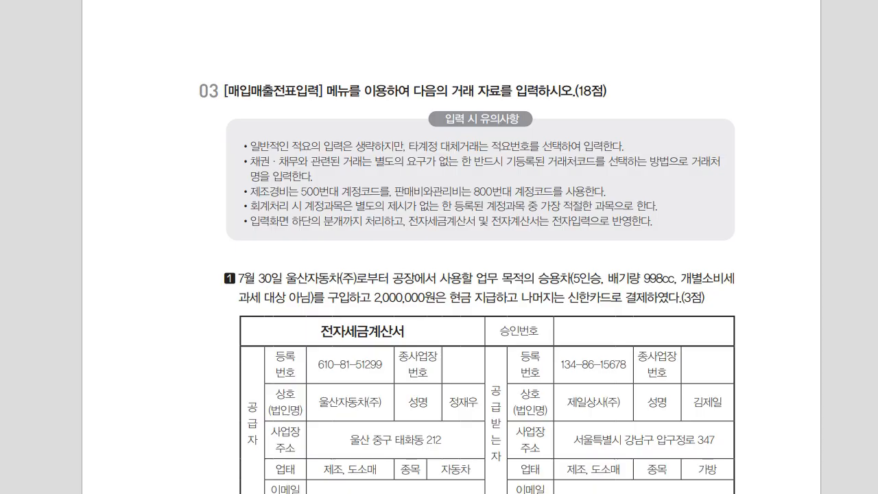
Review question 03-1's July 30 car tax invoice, then return to KcLep's main menu.
scroll(480, 275, down, 3)
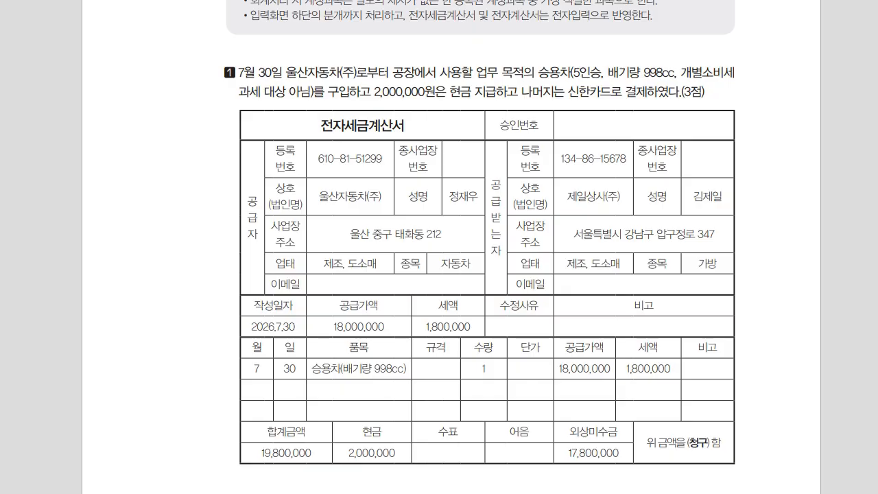
key(alt+Tab)
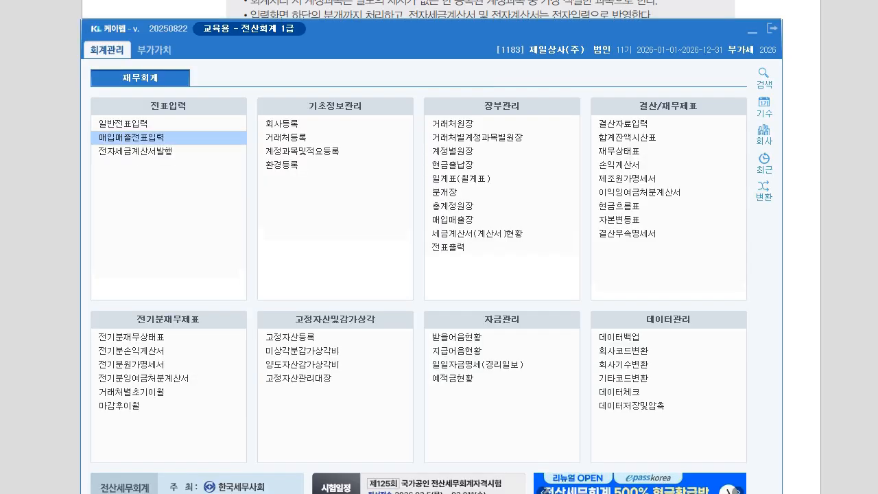
Open 매입매출전표입력 and set the voucher date to July 30.
click(131, 138)
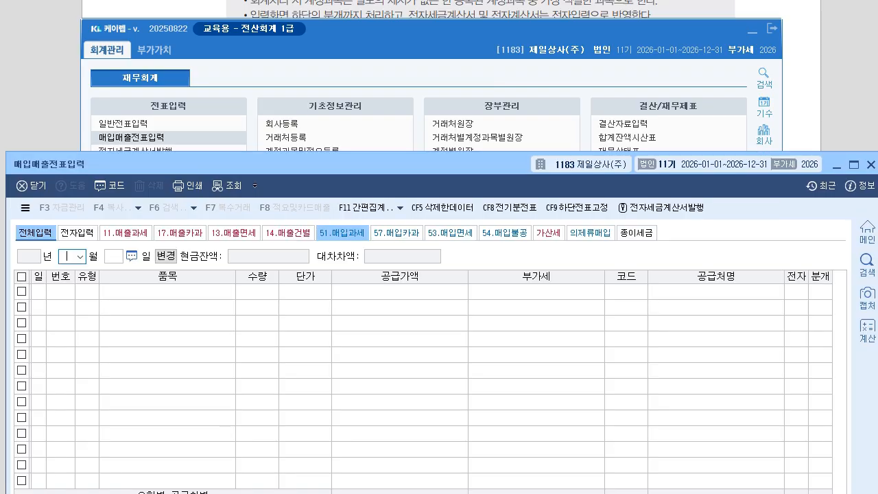
click(753, 31)
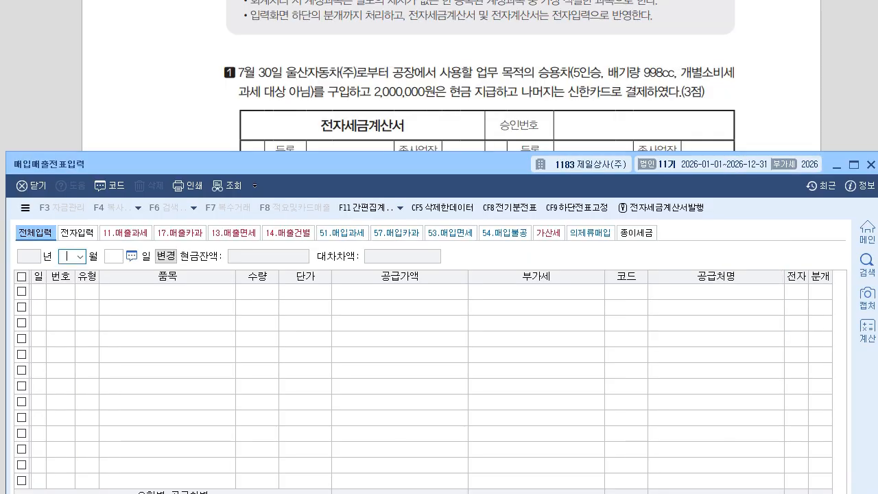
text(7)
key(Return)
text(30)
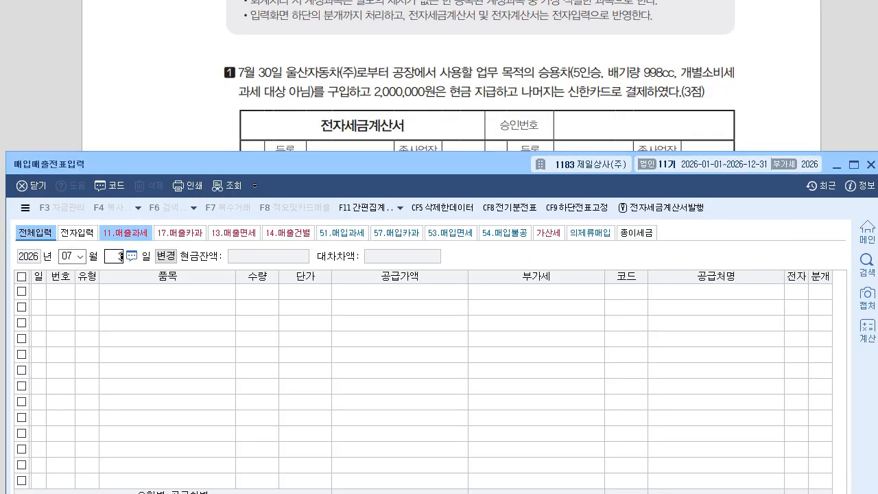
key(Return)
drag(288, 151, 286, 170)
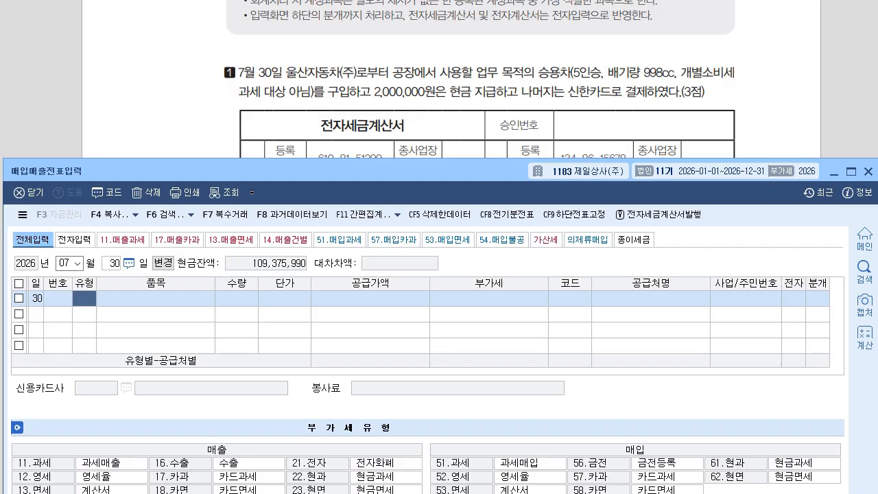
Enter a type 51 taxable purchase of 승용차 with supply value 18,000,000.
text(51)
key(Return)
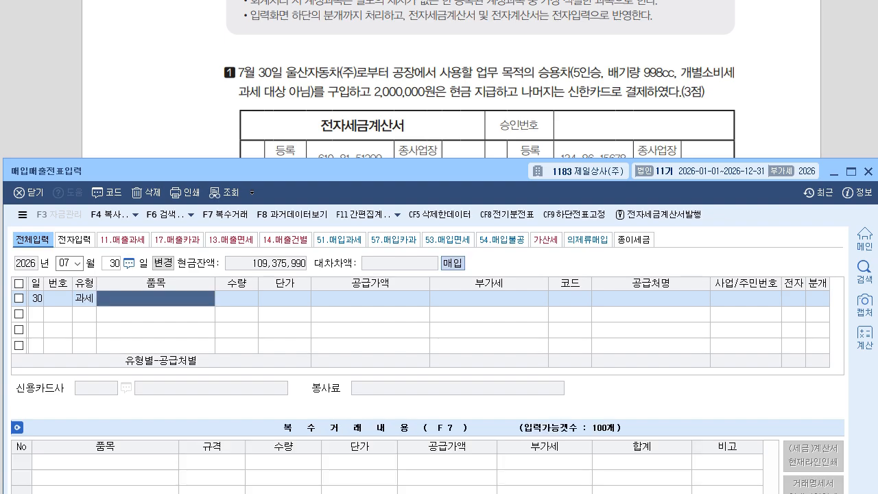
text(승용ㅊ)
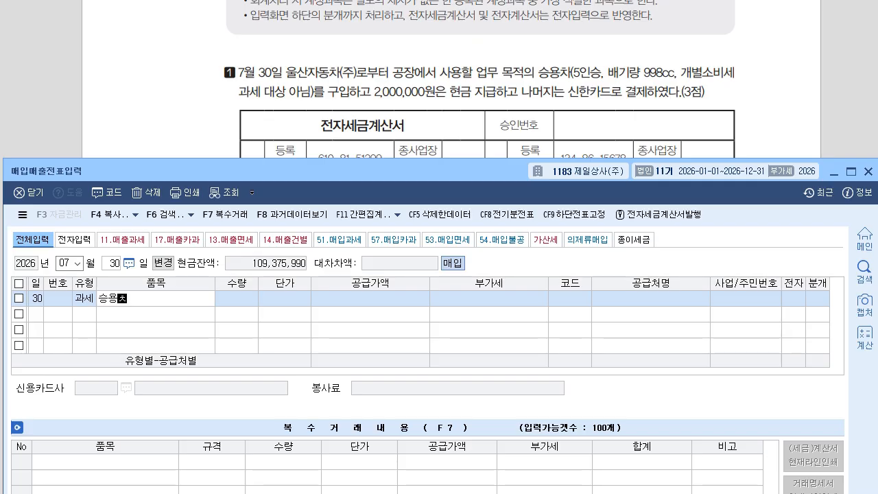
text(ㅏ)
key(Return)
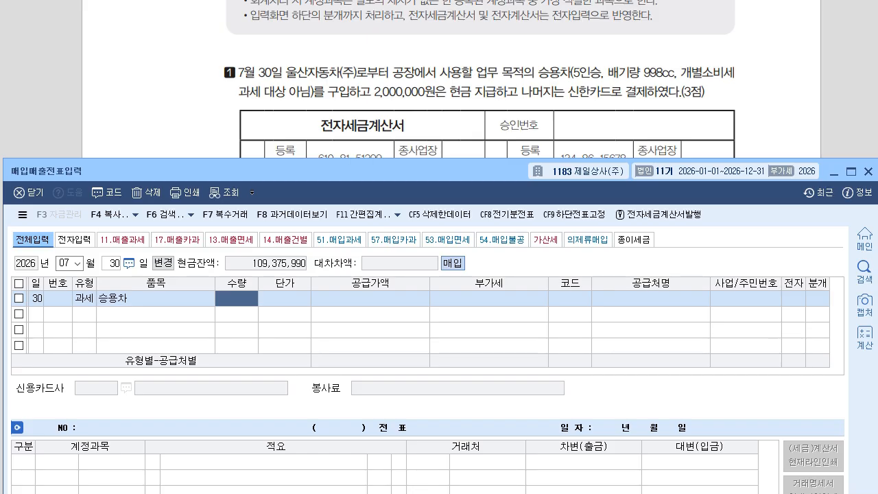
key(Return)
key(Return)
text(18000000)
key(Return)
Choose supplier 울산자동차(주), mark the invoice electronic (1), and select mixed journal (3).
key(Return)
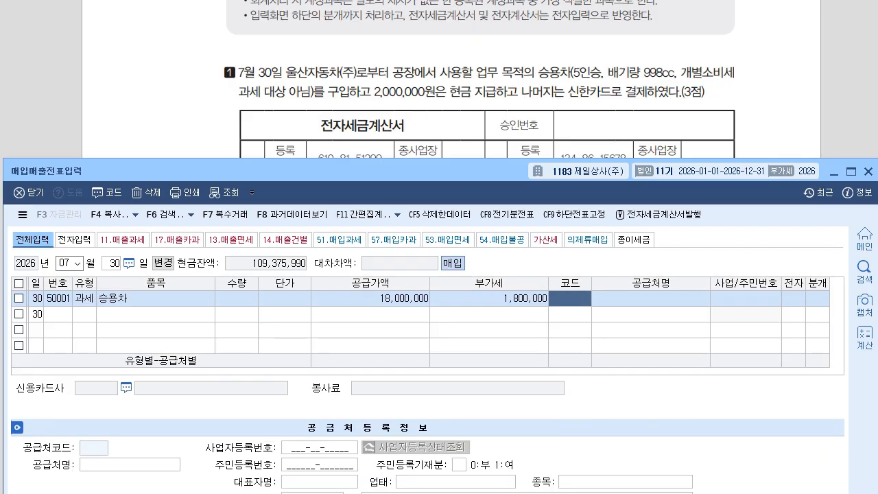
text(ㅇ루산)
key(BackSpace)
key(BackSpace)
key(BackSpace)
key(BackSpace)
key(BackSpace)
text(울샌)
key(Return)
key(Return)
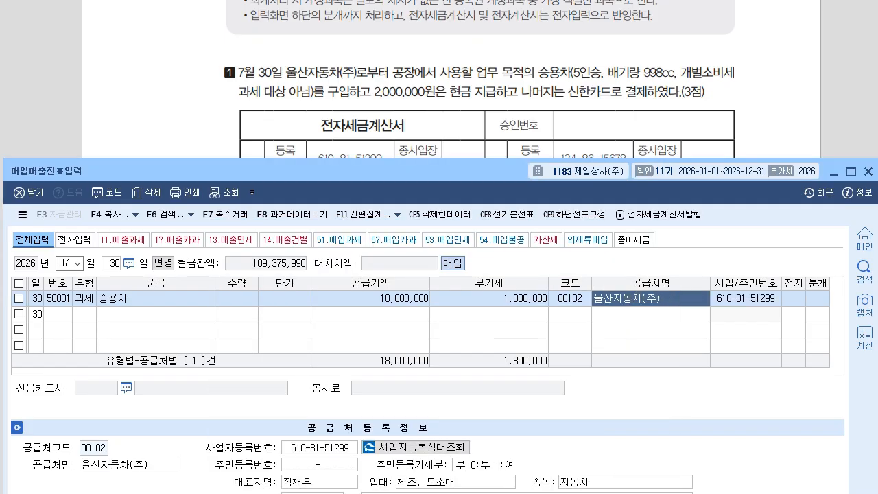
key(Return)
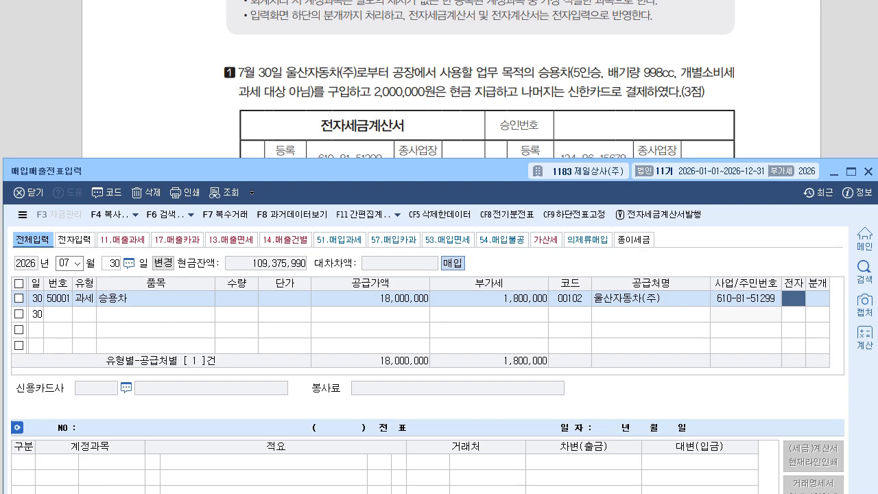
text(1)
key(Return)
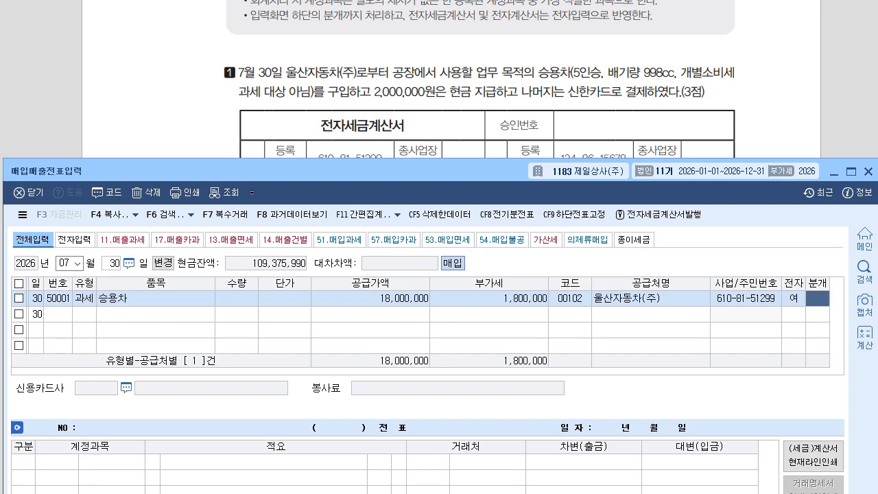
text(3)
key(Return)
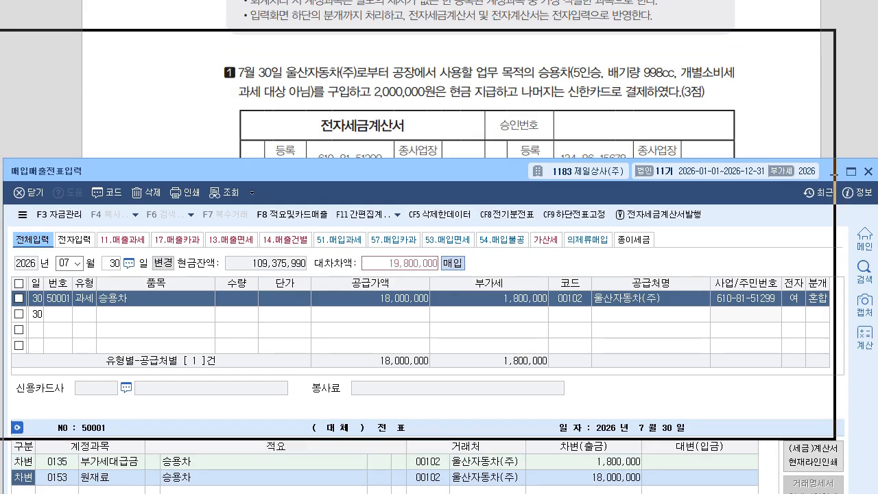
Change the 원재료 debit line to 0208 차량운반구 for 18,000,000.
drag(275, 20, 273, 23)
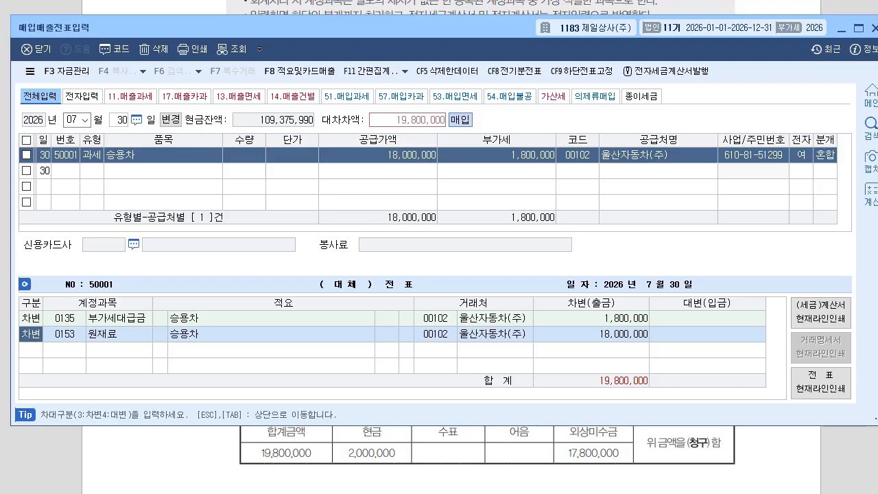
click(65, 334)
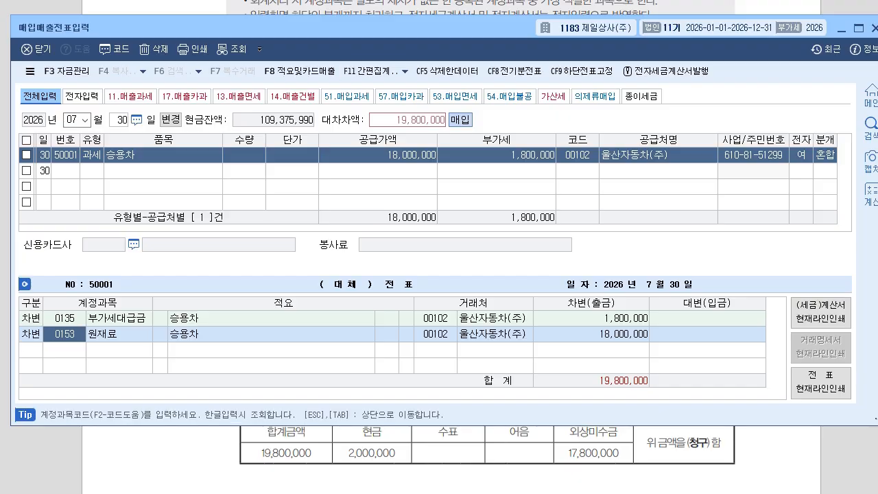
text(0208)
key(Return)
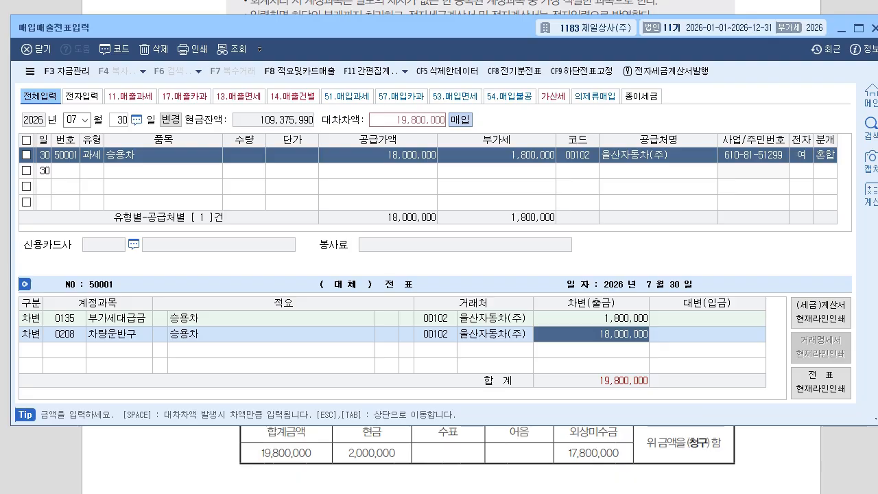
key(Return)
Add a credit line to 0101 현금 for 2,000,000.
text(4)
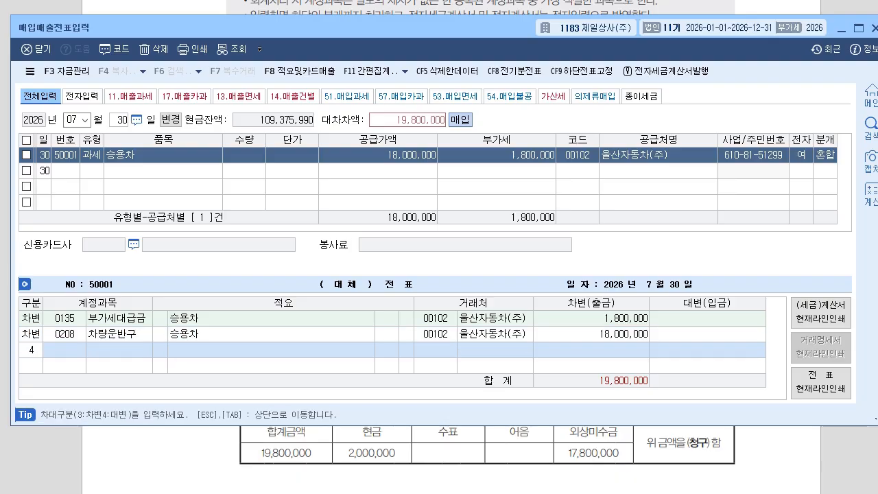
key(Return)
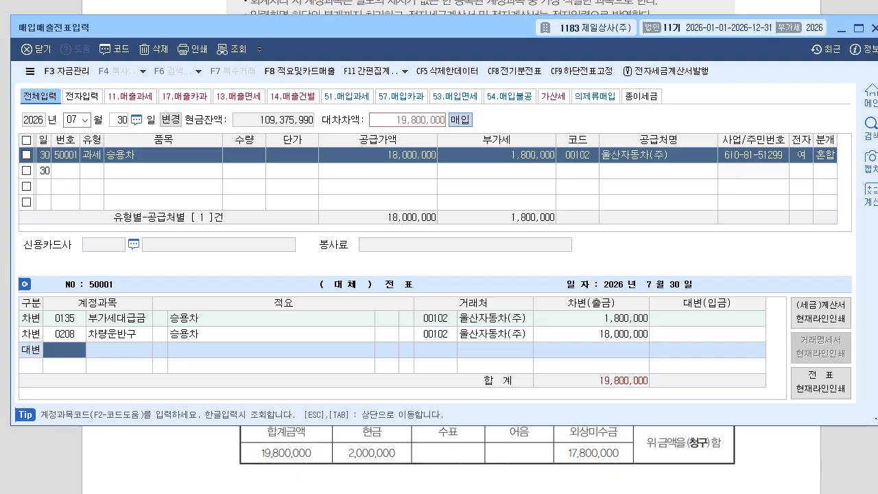
text(0101)
key(Return)
text(2)
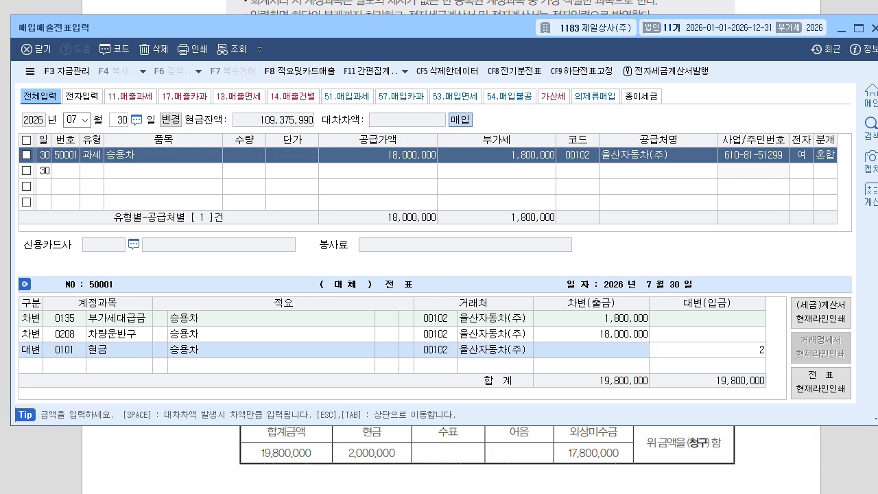
text(,000,000)
key(Return)
Add a 0253 미지급금 credit line with 신한카드 as its customer.
text(4)
key(Return)
text(0253)
key(Return)
key(Return)
key(Left)
key(Left)
key(Right)
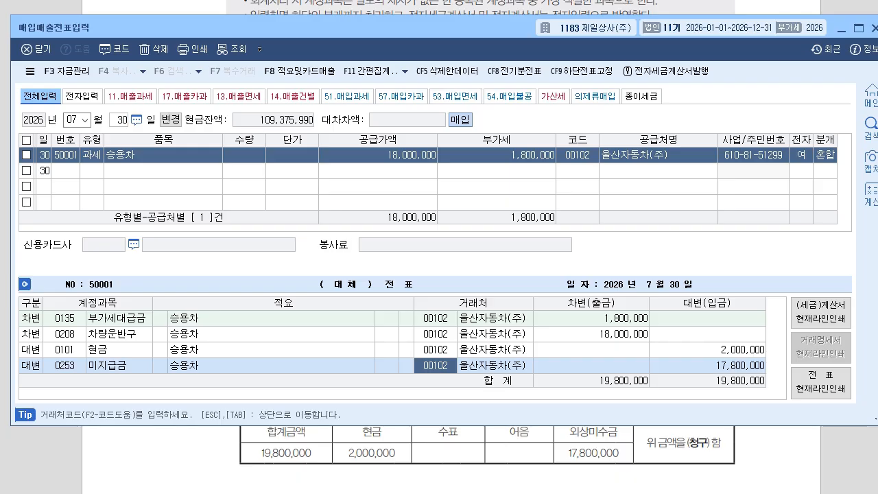
text(신한)
key(Return)
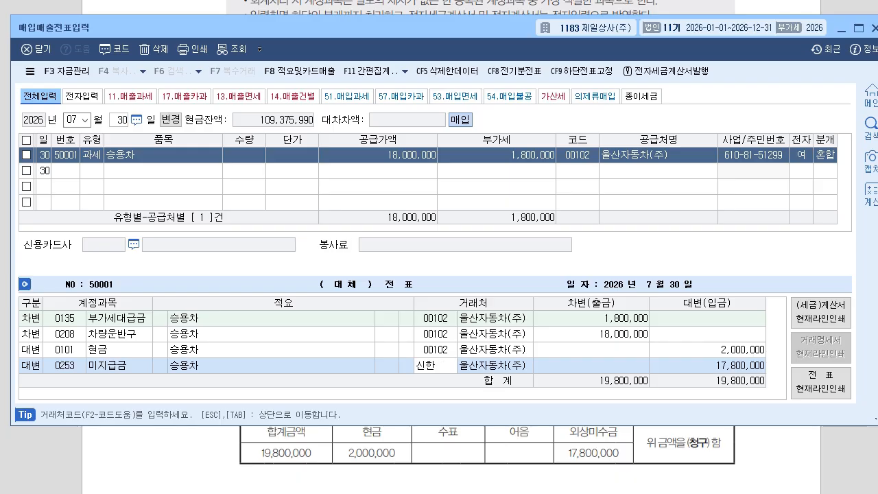
key(Down)
key(Return)
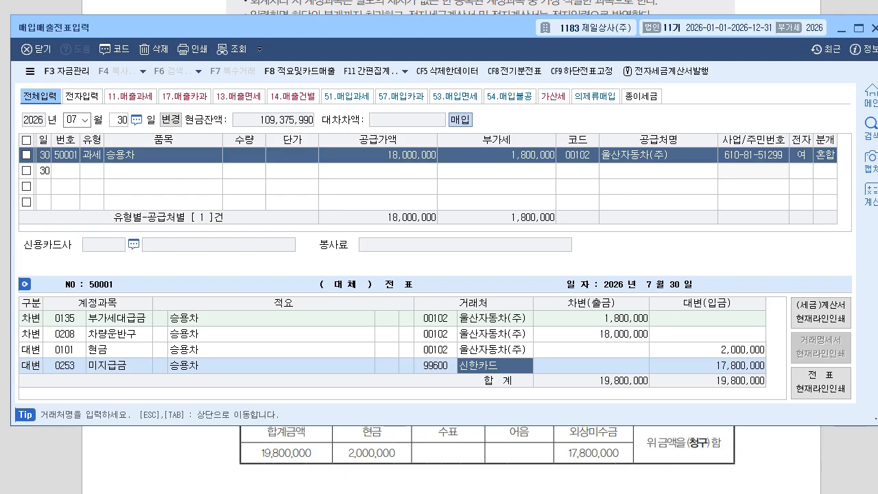
key(Up)
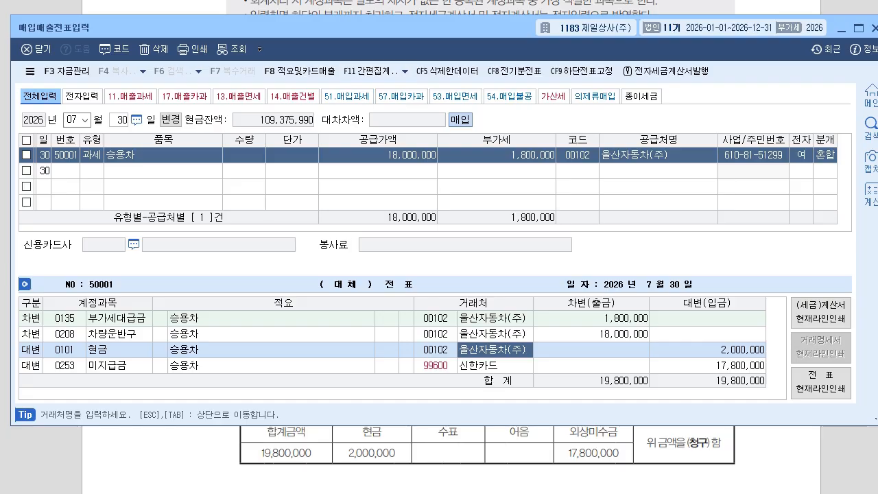
key(alt+Tab)
Scroll the PDF to problem 2 and set the voucher date to August 16.
scroll(453, 274, down, 15)
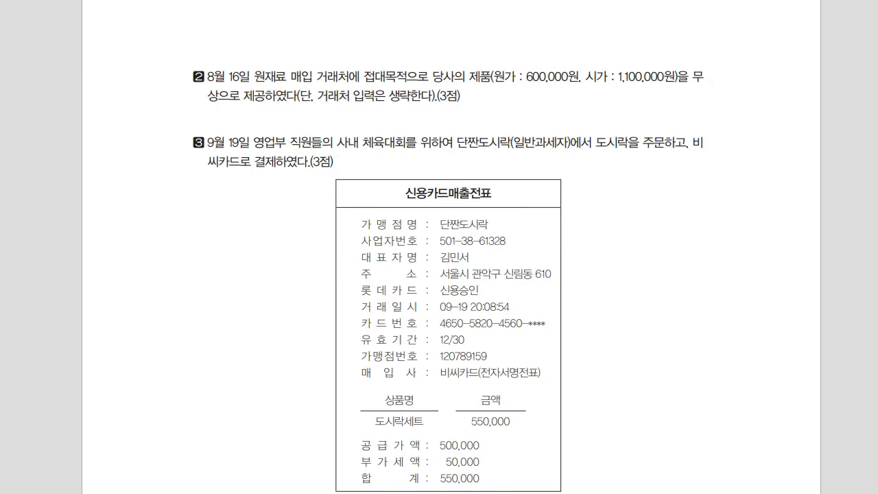
key(alt+Tab)
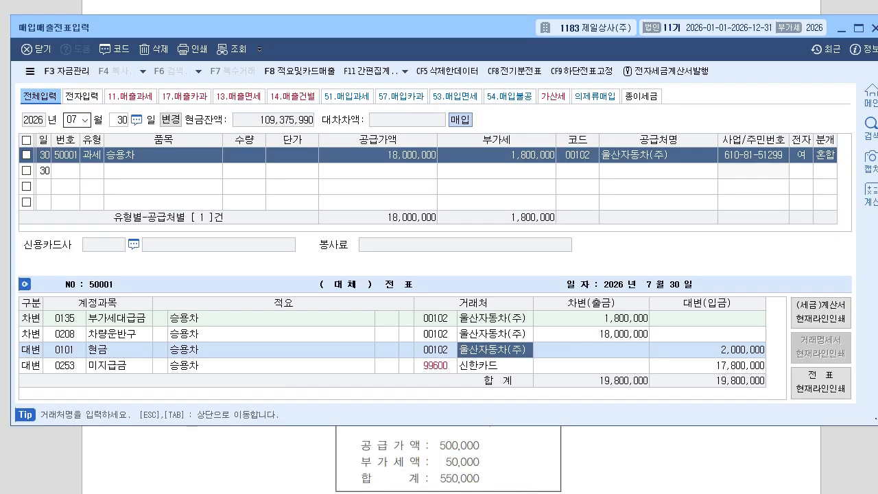
text(08)
key(Return)
text(16)
key(Return)
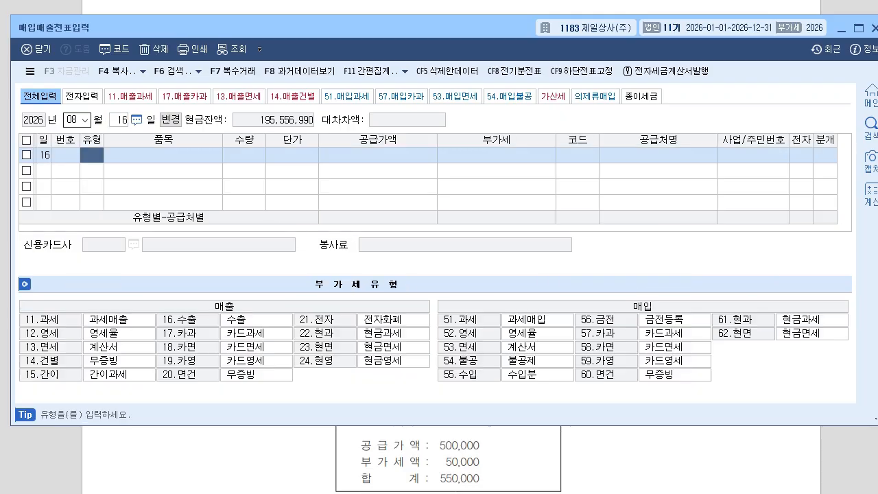
drag(316, 27, 327, 140)
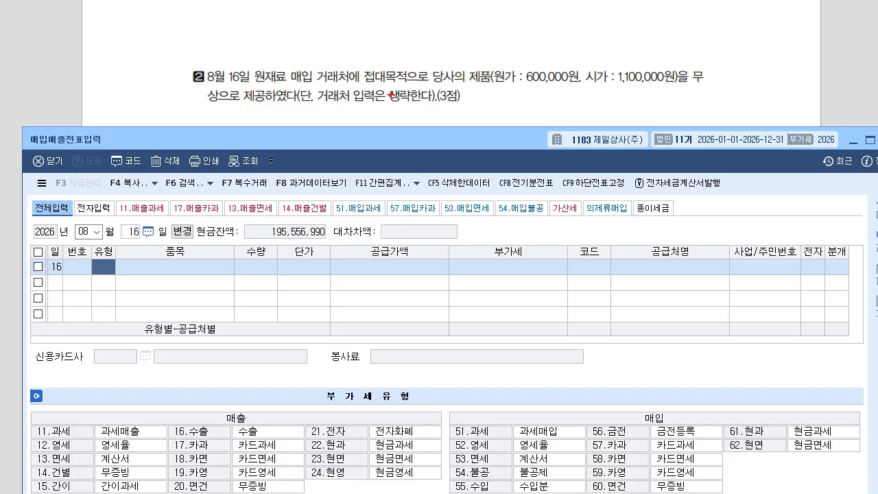
drag(496, 100, 502, 105)
drag(512, 93, 512, 104)
mouse_move(512, 98)
mouse_down()
mouse_move(519, 97)
mouse_move(517, 112)
mouse_up()
drag(518, 97, 531, 106)
mouse_move(525, 109)
mouse_down()
mouse_move(524, 118)
mouse_move(540, 104)
mouse_move(542, 114)
mouse_move(551, 102)
mouse_up()
mouse_move(541, 106)
mouse_down()
mouse_move(553, 105)
mouse_move(549, 115)
mouse_up()
drag(553, 107, 555, 117)
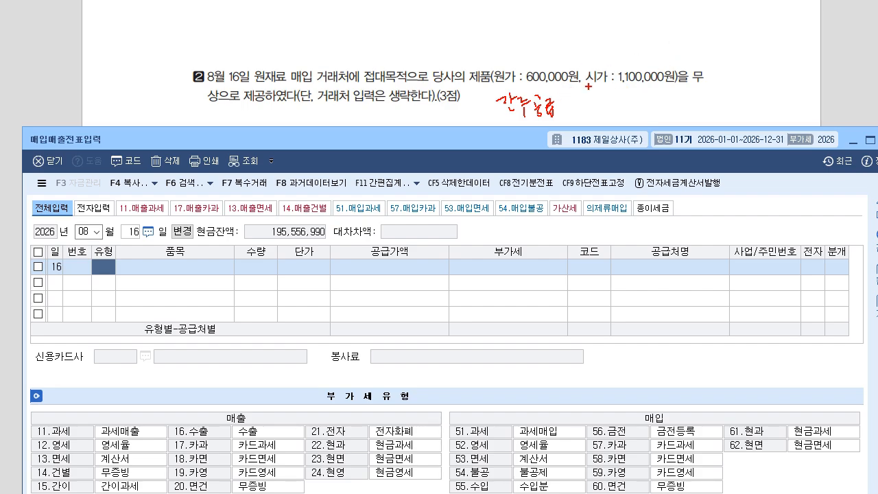
drag(589, 87, 667, 89)
mouse_move(339, 111)
mouse_down()
mouse_move(334, 148)
mouse_move(364, 138)
mouse_up()
mouse_move(365, 131)
mouse_down()
mouse_move(372, 142)
mouse_move(384, 134)
mouse_move(386, 148)
mouse_up()
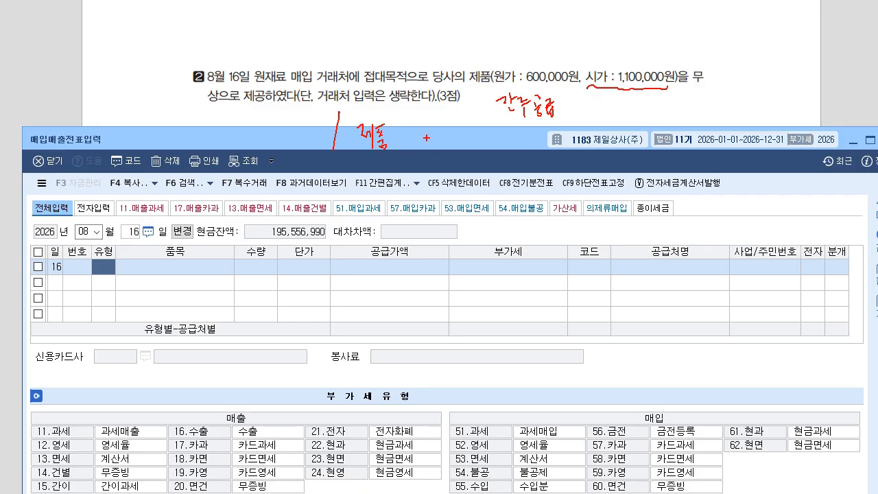
mouse_move(435, 124)
mouse_down()
mouse_move(439, 148)
mouse_move(501, 145)
mouse_up()
mouse_move(135, 128)
mouse_down()
mouse_move(167, 143)
mouse_move(213, 134)
mouse_move(229, 142)
mouse_up()
click(188, 137)
drag(232, 120, 231, 148)
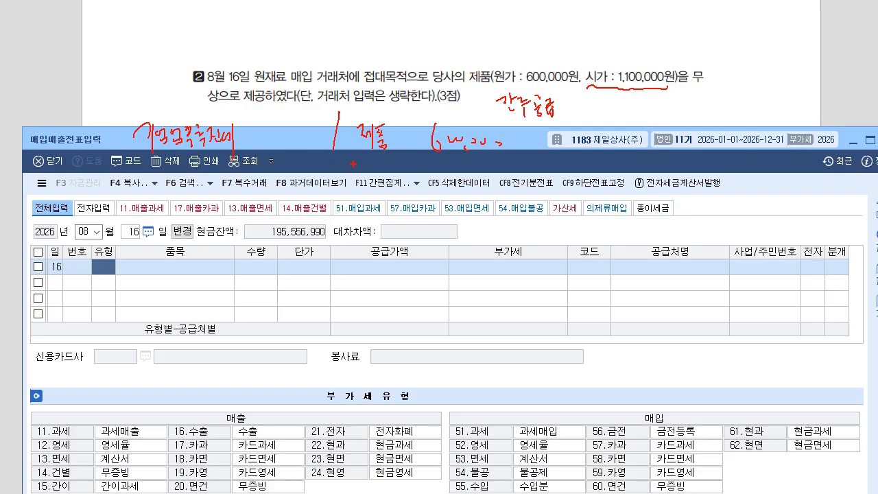
drag(347, 177, 425, 184)
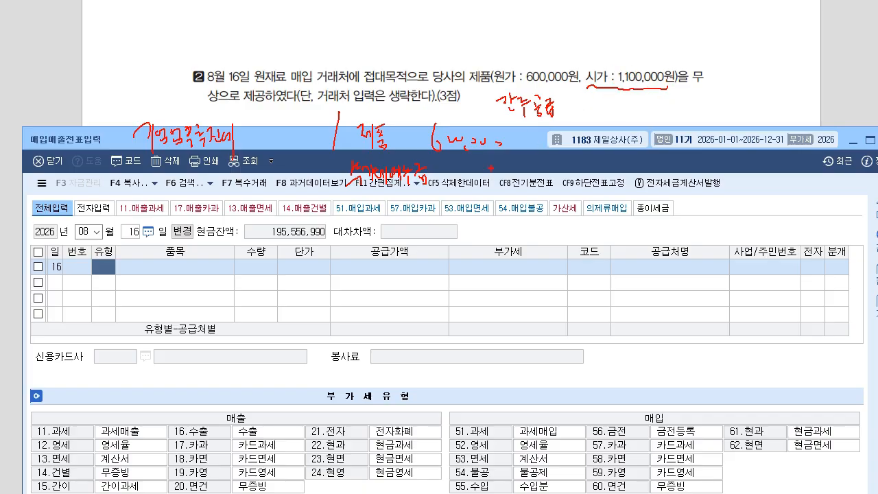
drag(457, 170, 457, 178)
mouse_move(463, 169)
mouse_down()
mouse_move(463, 178)
mouse_move(483, 175)
mouse_up()
drag(349, 115, 354, 100)
drag(347, 104, 361, 108)
mouse_move(544, 126)
mouse_down()
mouse_move(541, 147)
mouse_move(658, 151)
mouse_move(676, 177)
mouse_up()
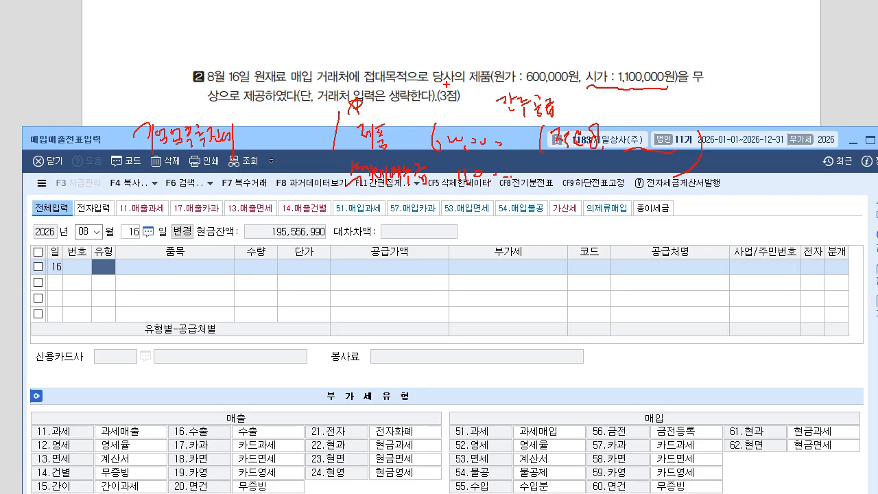
mouse_move(266, 134)
mouse_down()
mouse_move(255, 145)
mouse_move(310, 137)
mouse_up()
drag(312, 134, 320, 134)
drag(316, 129, 316, 139)
mouse_move(63, 483)
mouse_down()
mouse_move(43, 484)
mouse_move(70, 469)
mouse_up()
drag(94, 268, 92, 282)
mouse_move(108, 268)
mouse_down()
mouse_move(115, 277)
mouse_move(103, 322)
mouse_up()
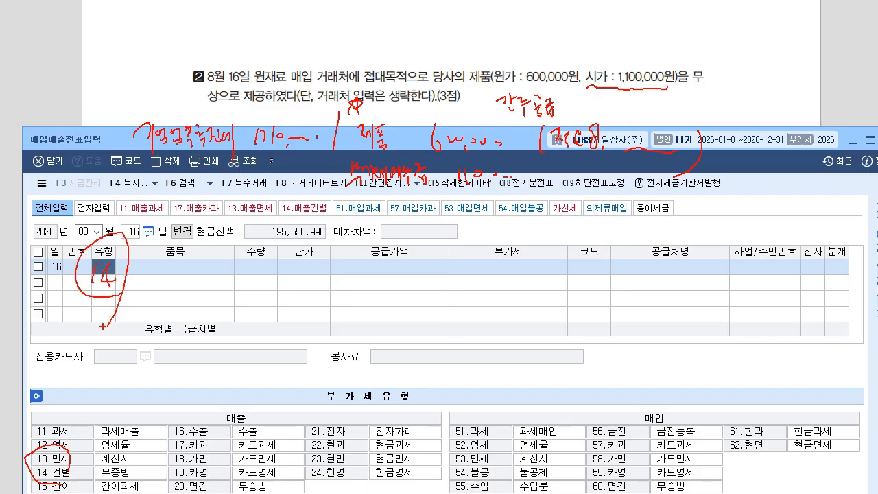
key(Escape)
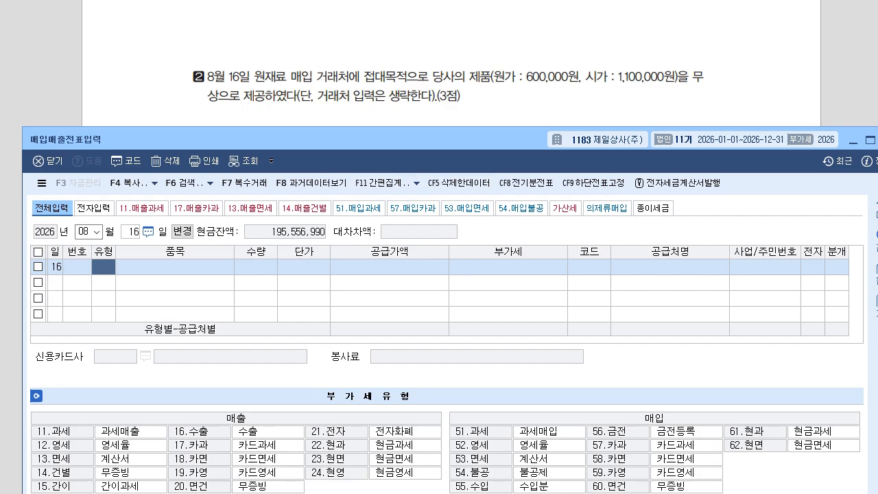
Enter a type 14 건별 sale of 제품 totalling 1,100,000 with mixed journal (3).
text(14)
key(Return)
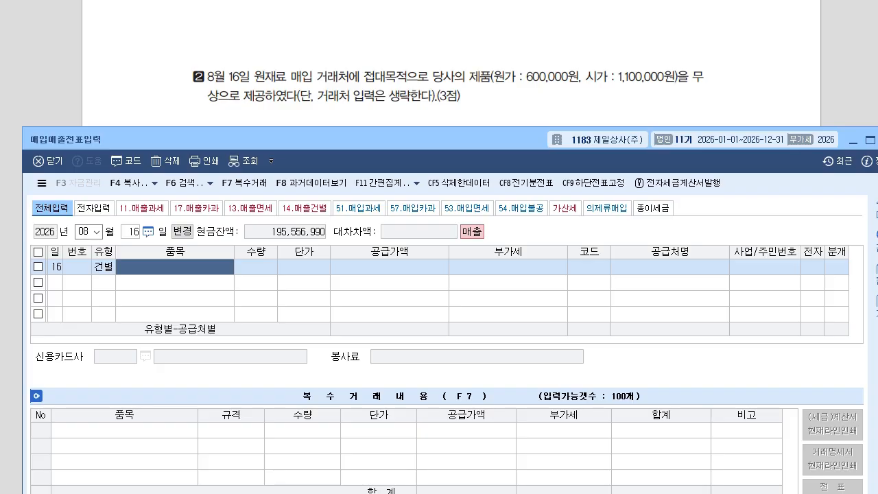
text(제품)
key(Return)
key(Return)
text(1100000)
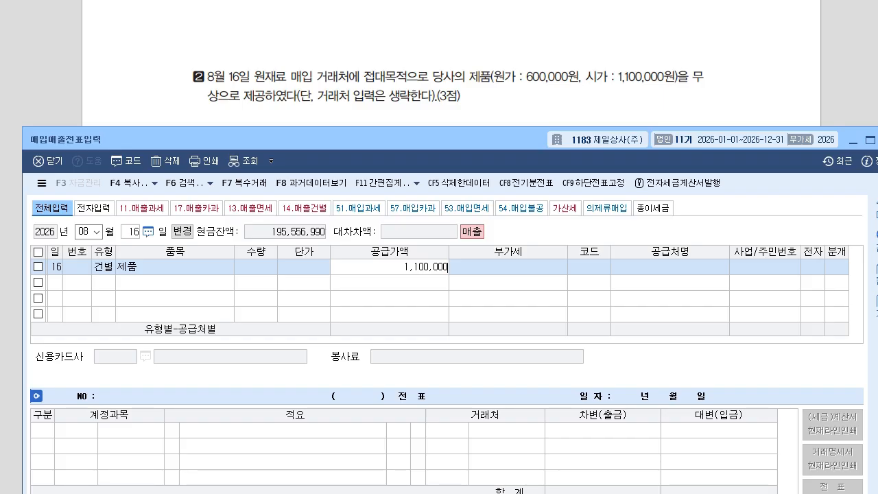
key(Return)
key(Return)
key(Return)
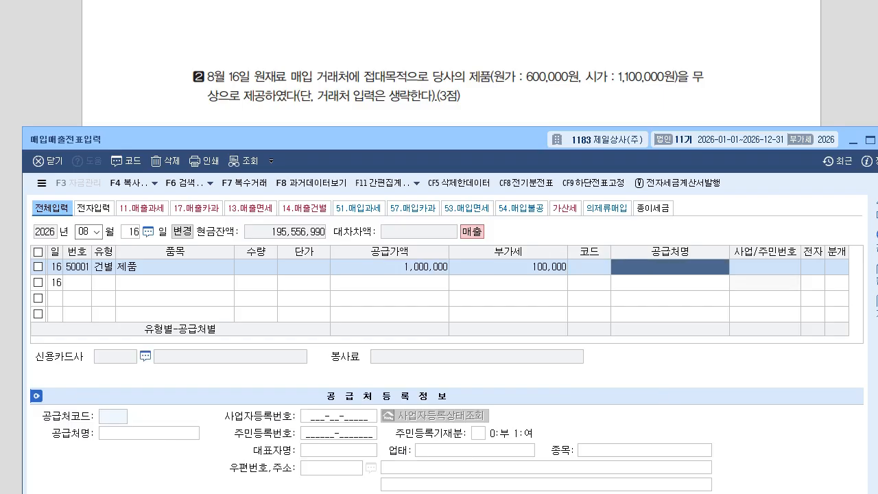
key(Return)
text(3)
key(Return)
key(Return)
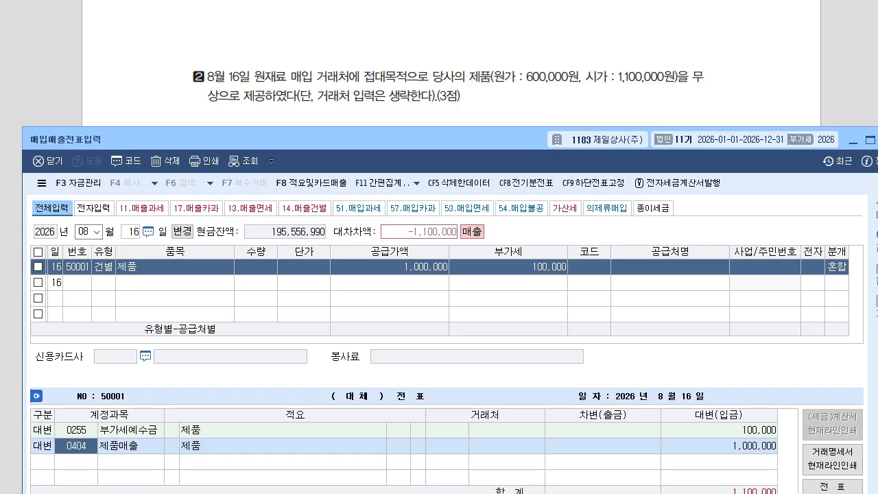
Set the 0150 제품 credit to 600,000 with description 8 (transfer to other account).
text(150)
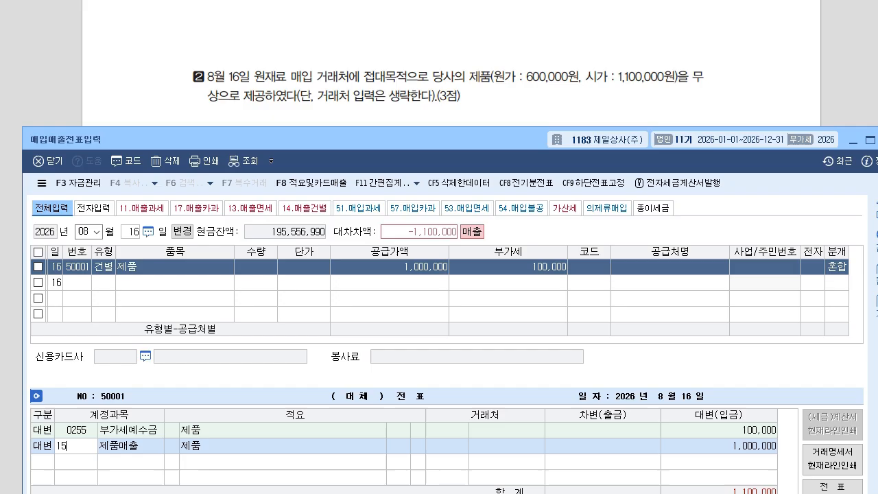
key(Return)
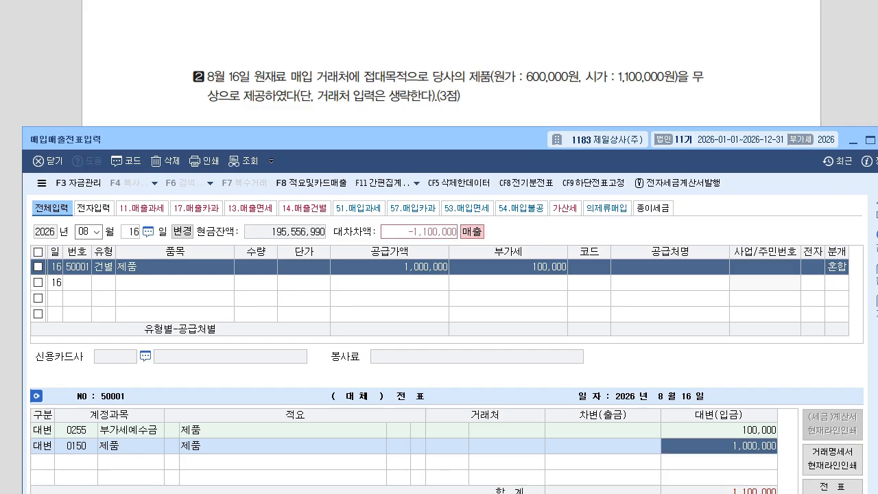
text(600000)
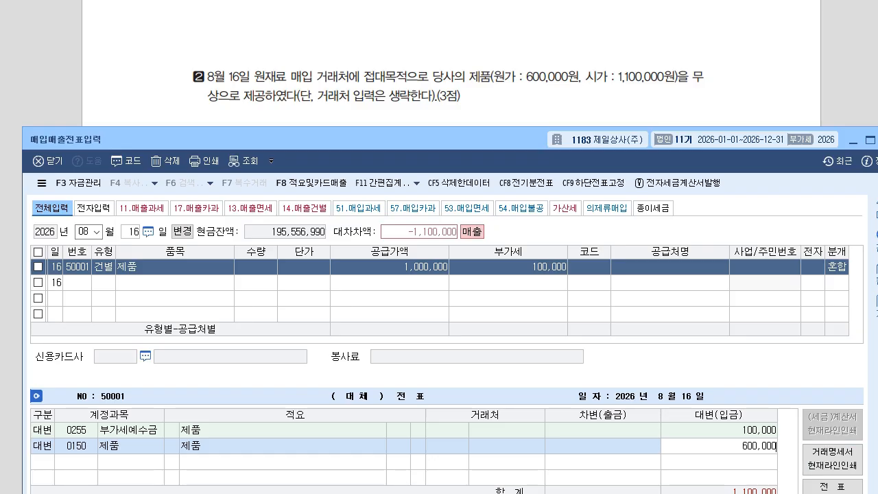
key(Return)
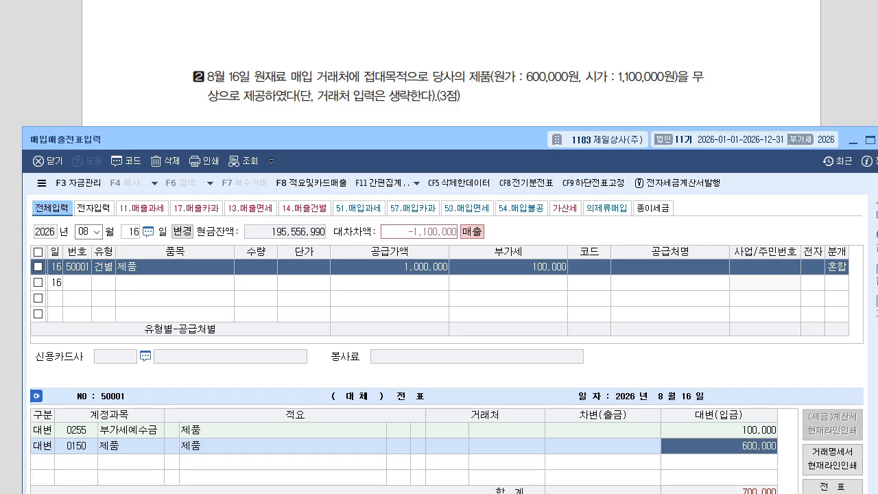
click(171, 446)
text(8)
key(Return)
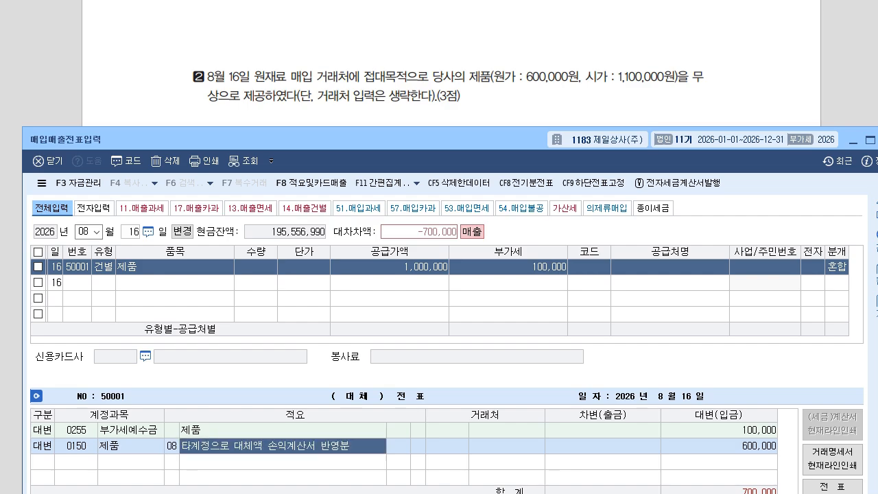
Add a 0513 기업업무추진비 debit line and review the journal lines.
key(Return)
text(3)
key(Return)
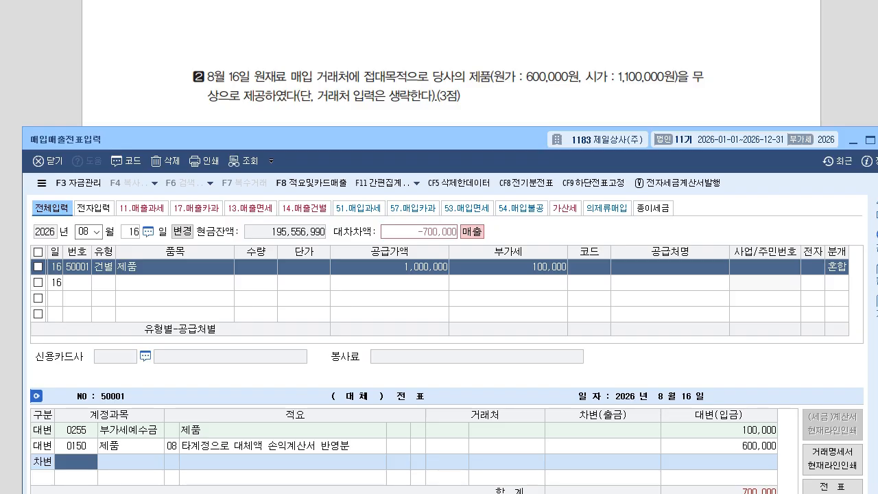
text(513)
key(Return)
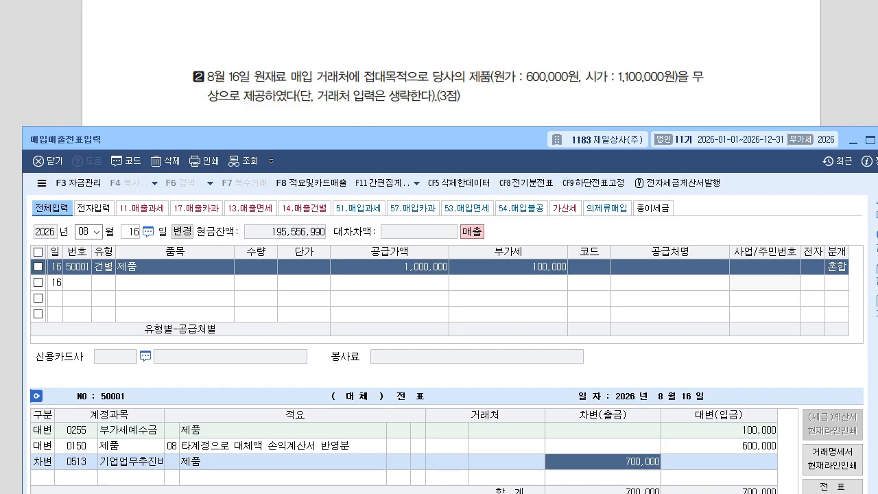
key(Up)
key(Up)
key(Down)
key(Down)
key(Down)
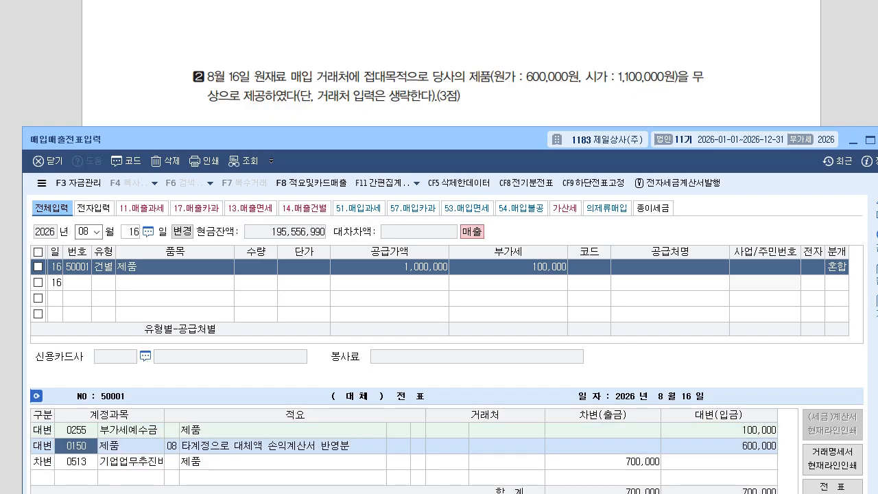
key(Up)
key(Up)
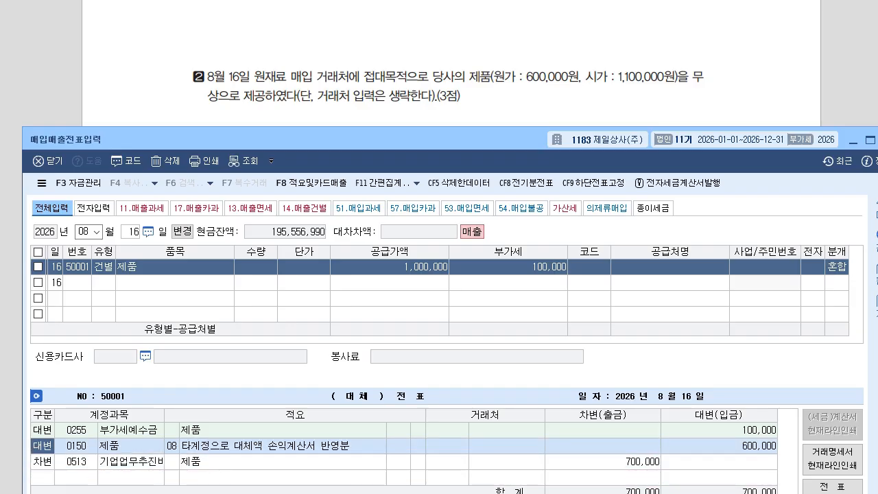
click(390, 267)
Re-enter supply value 1,100,000 and VAT 110,000.
text(1100000)
key(Return)
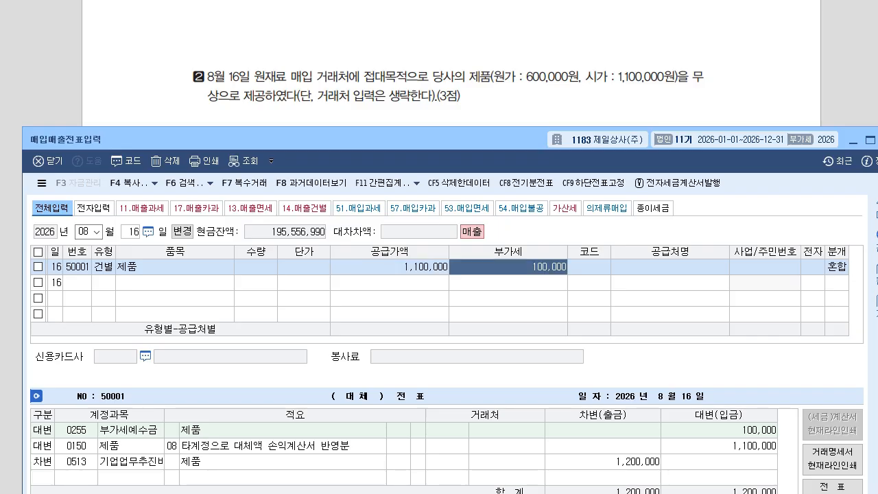
text(10)
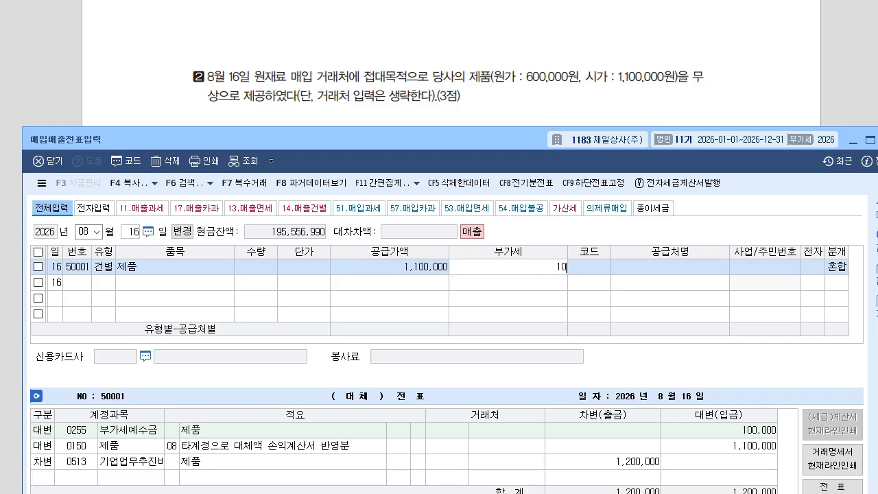
key(BackSpace)
text(100000)
key(Return)
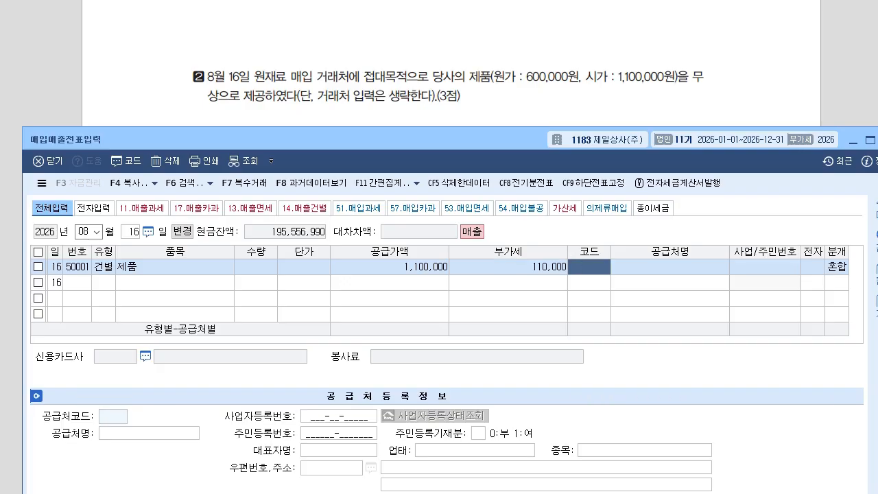
click(390, 266)
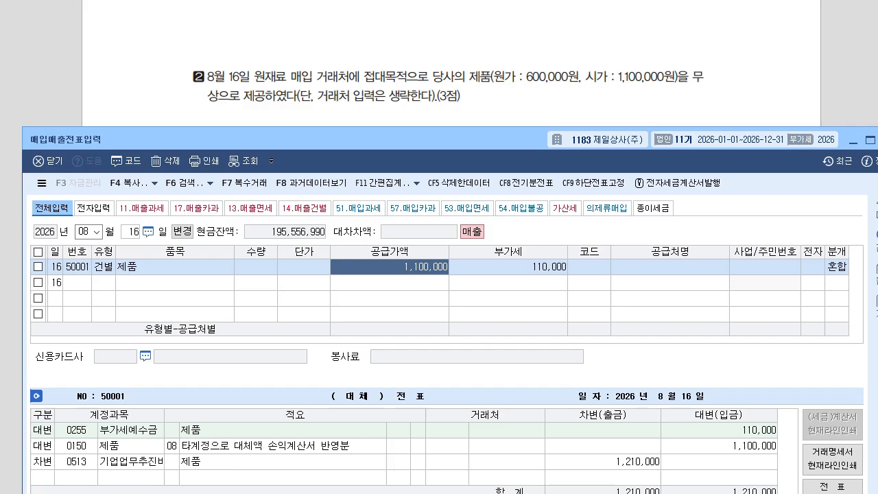
click(508, 267)
click(389, 267)
click(508, 267)
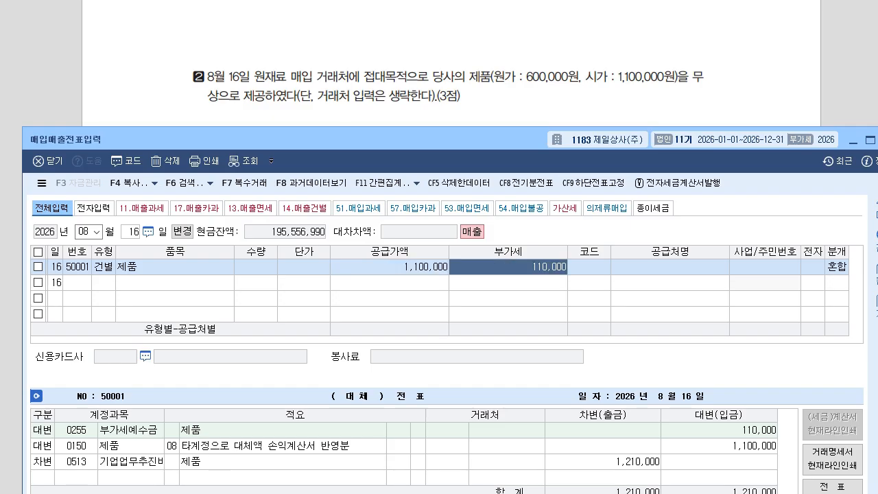
Set the 제품 credit to 600,000 and the 기업업무추진비 debit to 710,000.
click(719, 446)
click(719, 430)
click(719, 446)
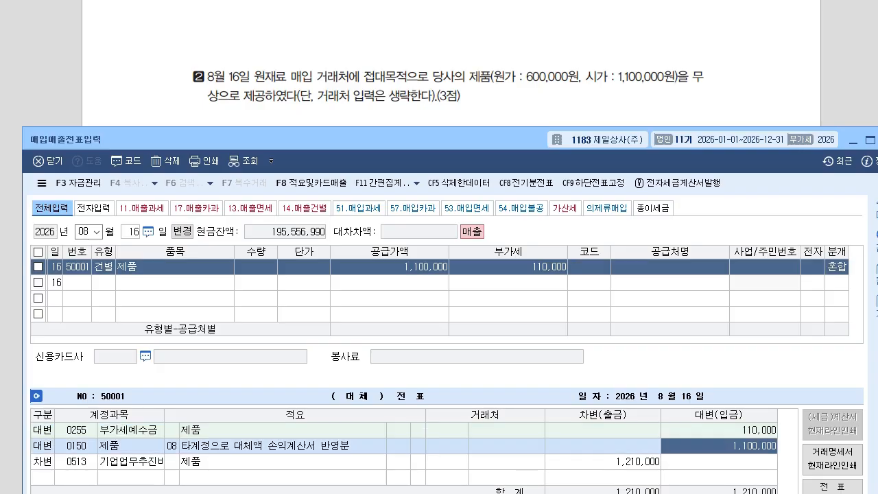
click(602, 461)
click(719, 446)
text(600000)
key(Return)
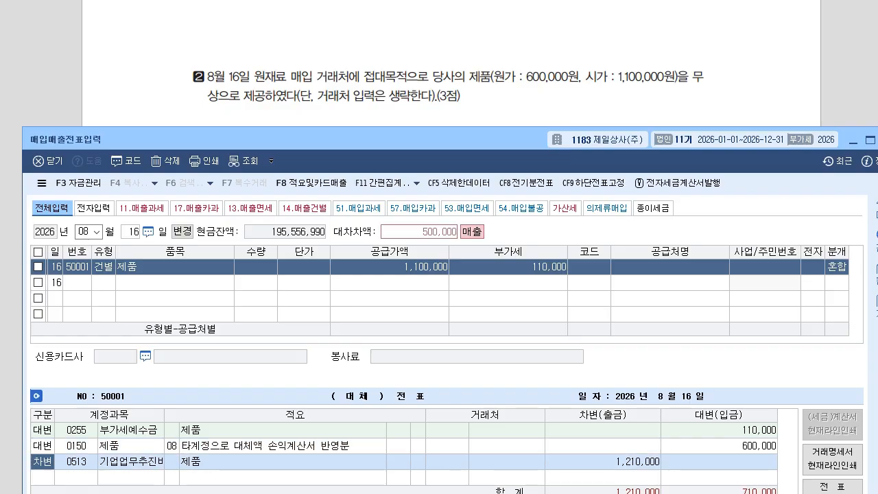
click(602, 461)
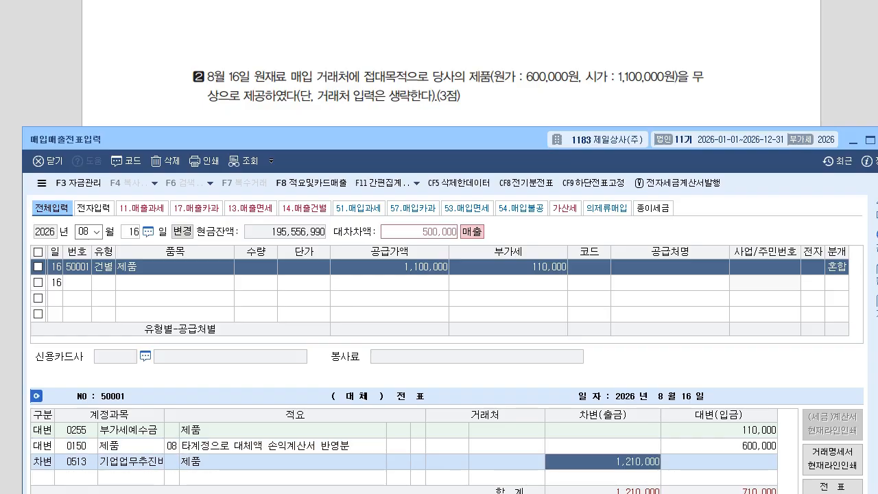
text(710000)
key(Return)
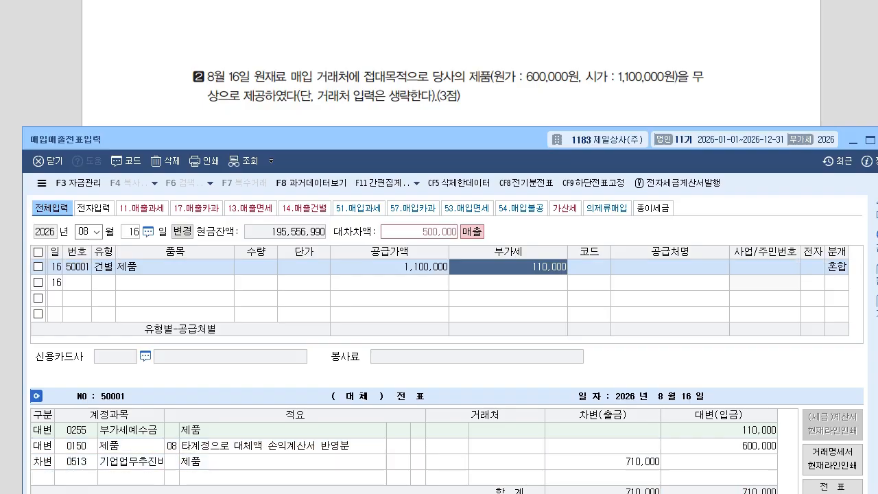
Recheck the 1,100,000 supply value, 110,000 VAT and the journal lines.
click(837, 267)
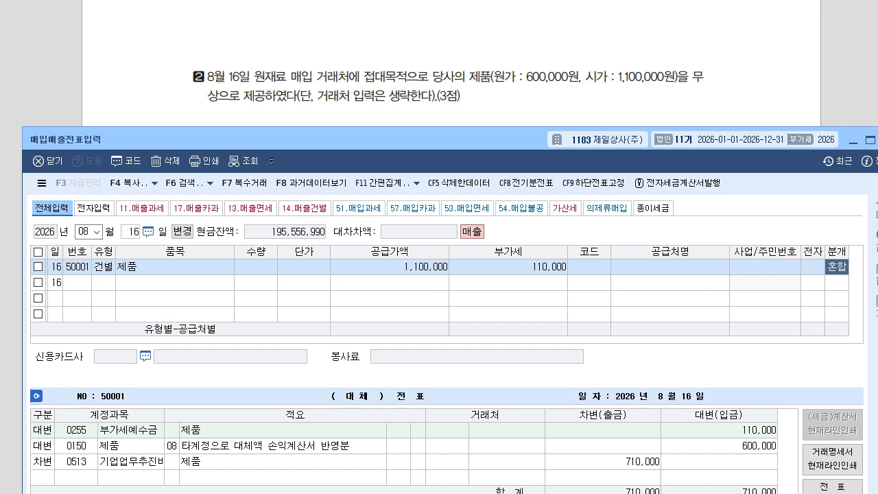
click(389, 266)
click(508, 267)
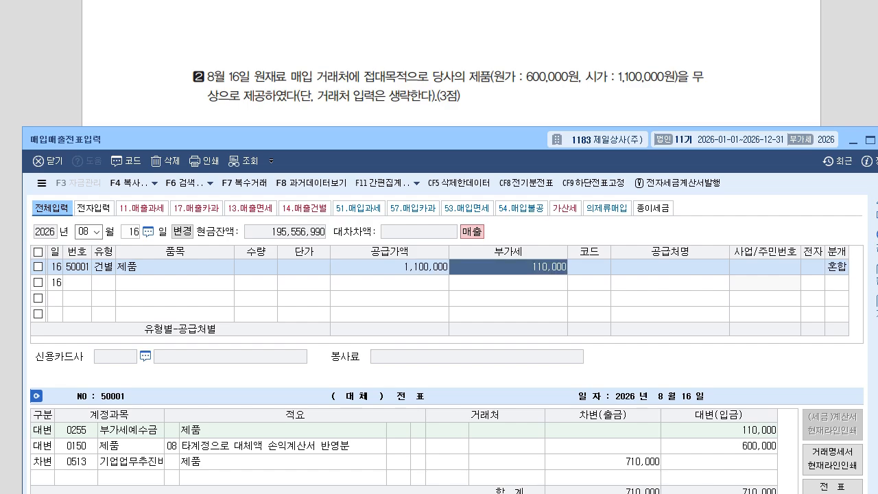
click(389, 266)
click(719, 430)
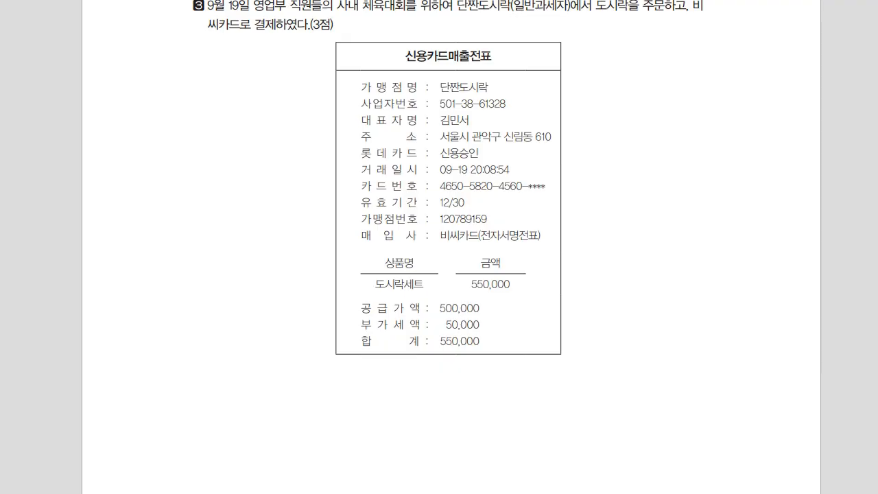
Set the voucher month to 9 and the day to 19.
key(alt+Tab)
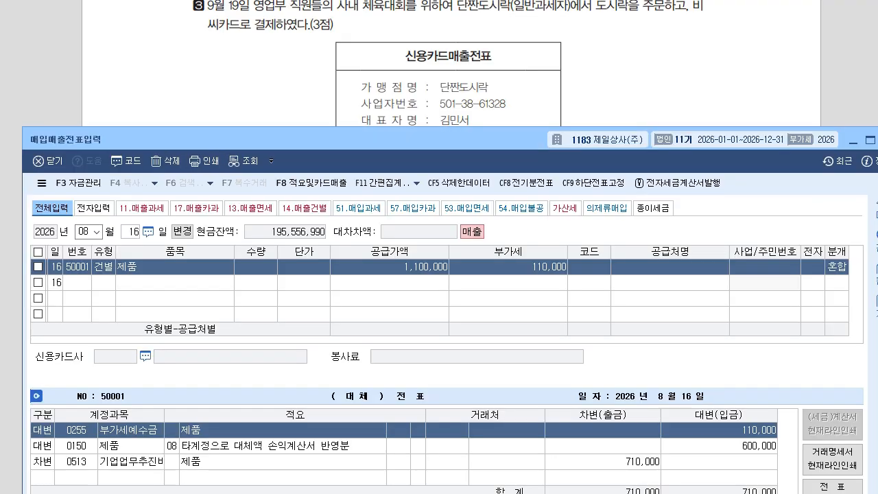
click(83, 231)
text(9)
key(Return)
text(1)
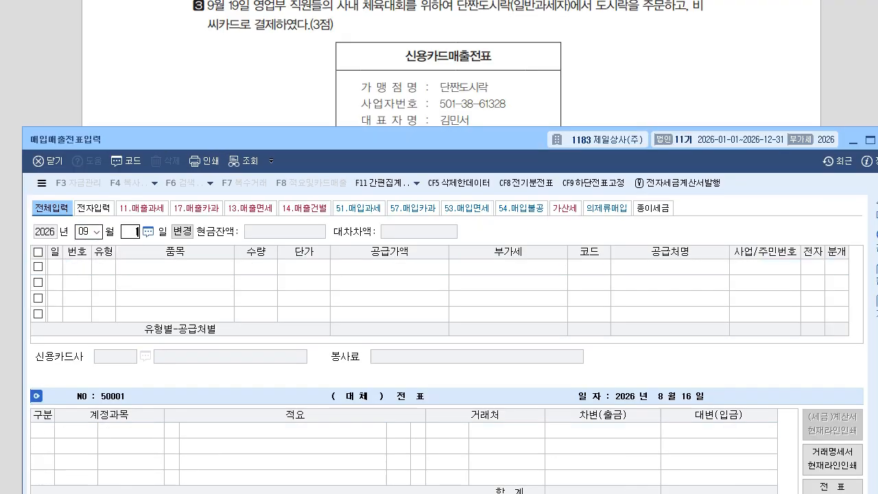
text(9)
key(Return)
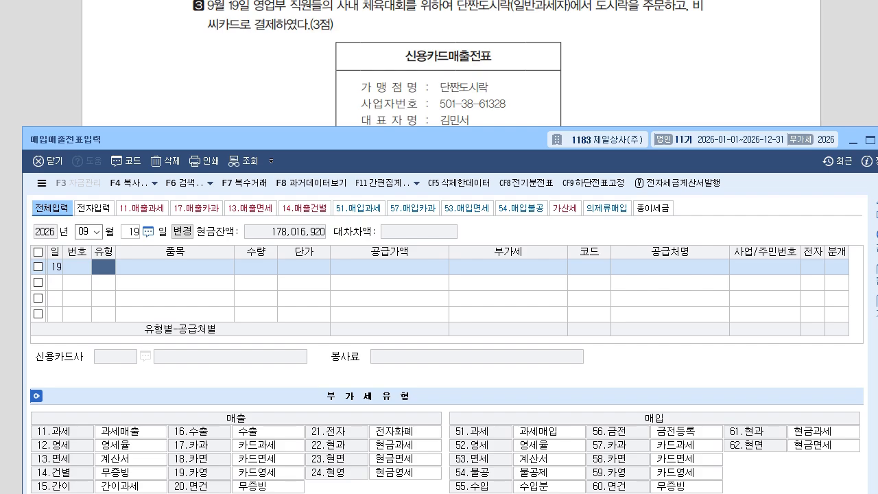
Enter a type 57 card purchase of 도시락 with supply value 500,000.
text(57)
key(Return)
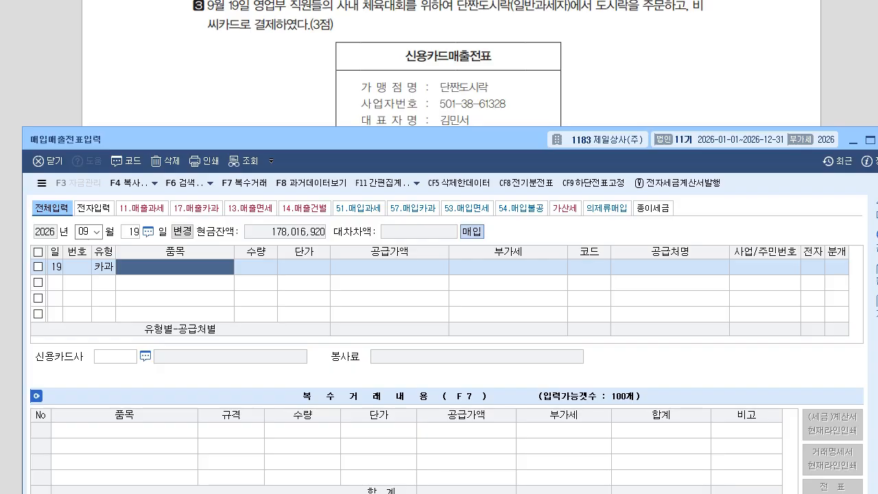
text(도시락)
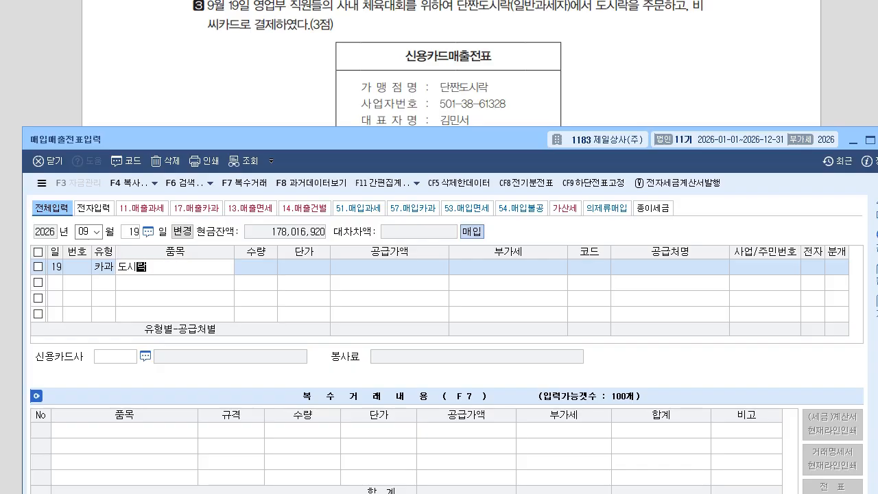
key(Return)
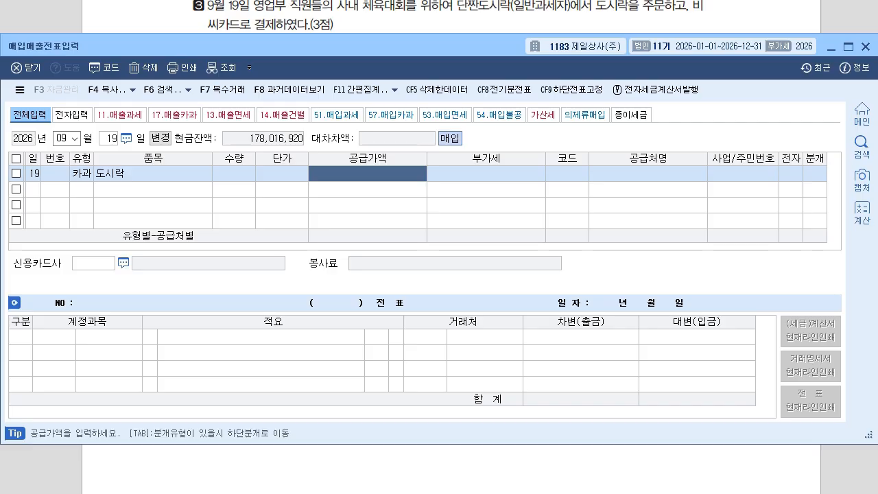
text(500000)
key(Return)
key(Return)
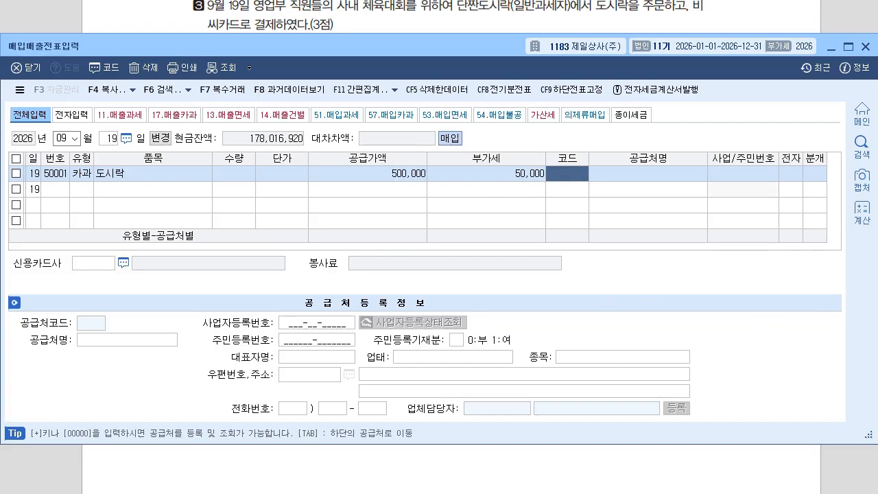
Choose 단짠도시락 as supplier and 비씨카드 as the card company.
text(단짠)
key(Return)
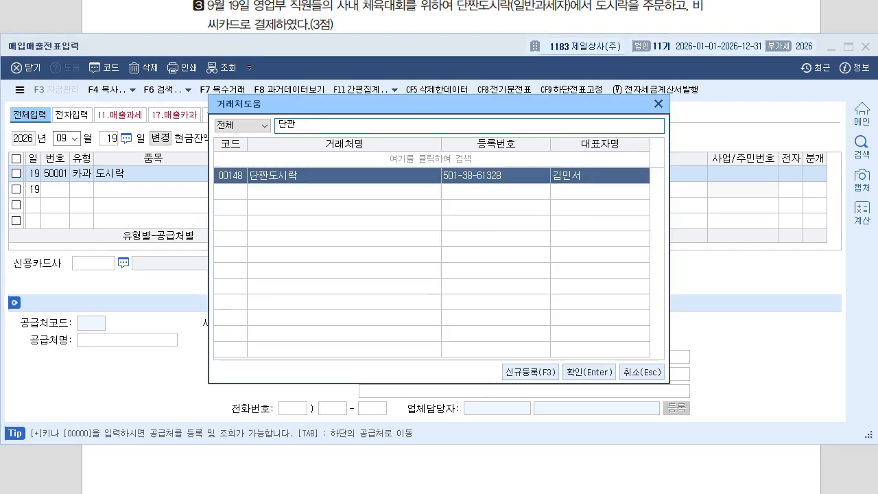
key(Return)
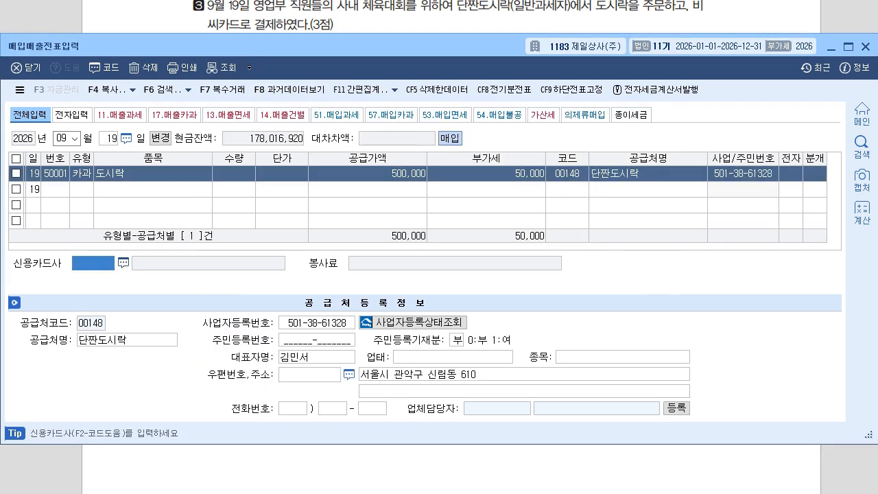
key(F2)
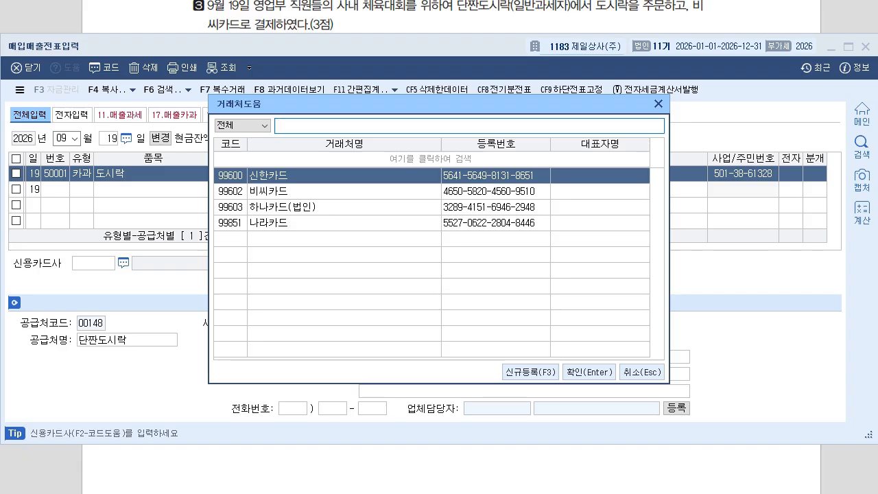
key(Down)
key(Return)
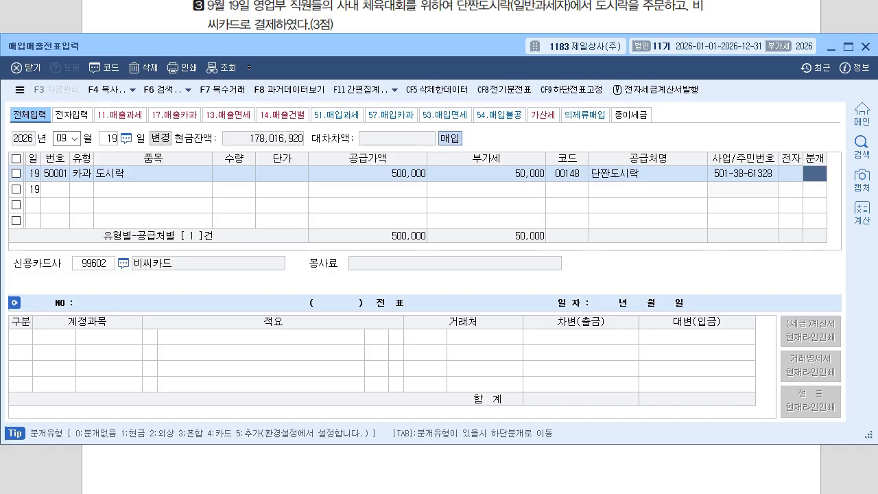
Generate the card journal (4) and change the debit account to 0811 복리후생비.
text(4)
key(Return)
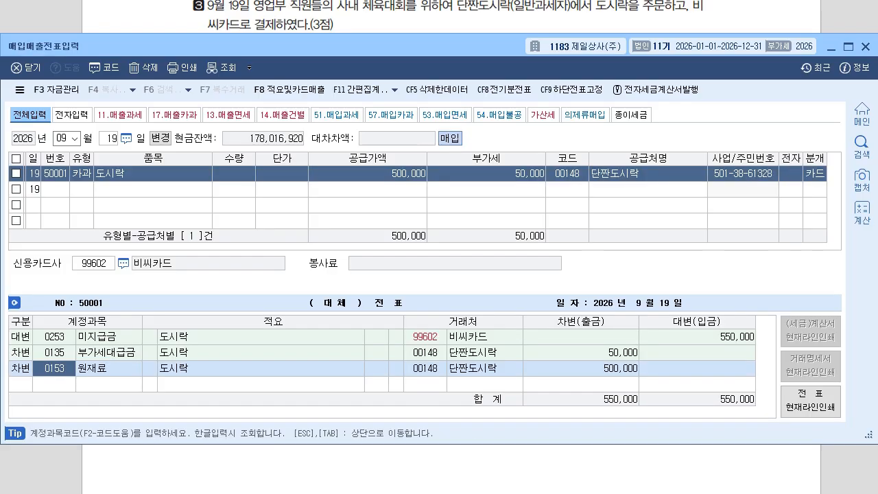
text(811)
key(Return)
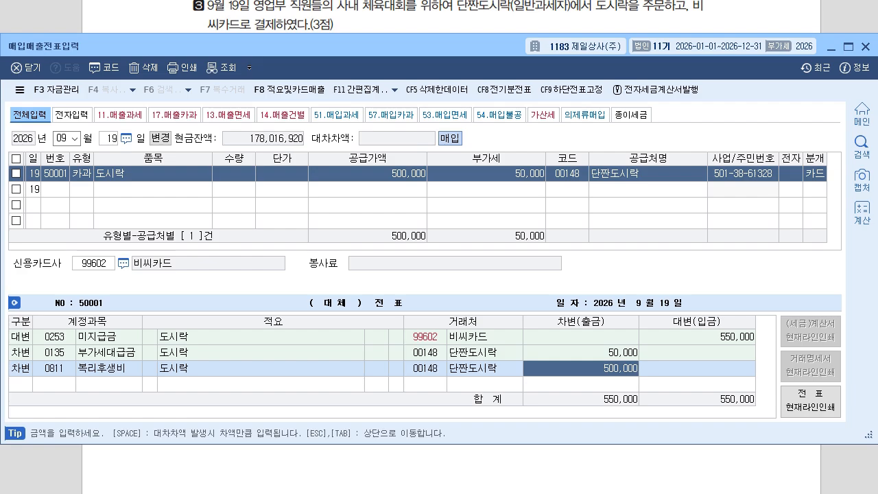
key(Return)
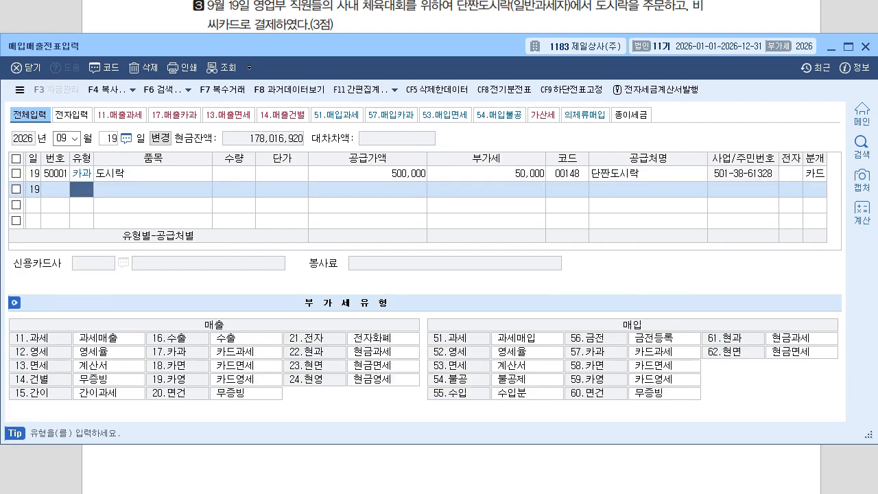
Scroll the PDF to problem 4 and set the voucher date to October 30.
key(alt+Tab)
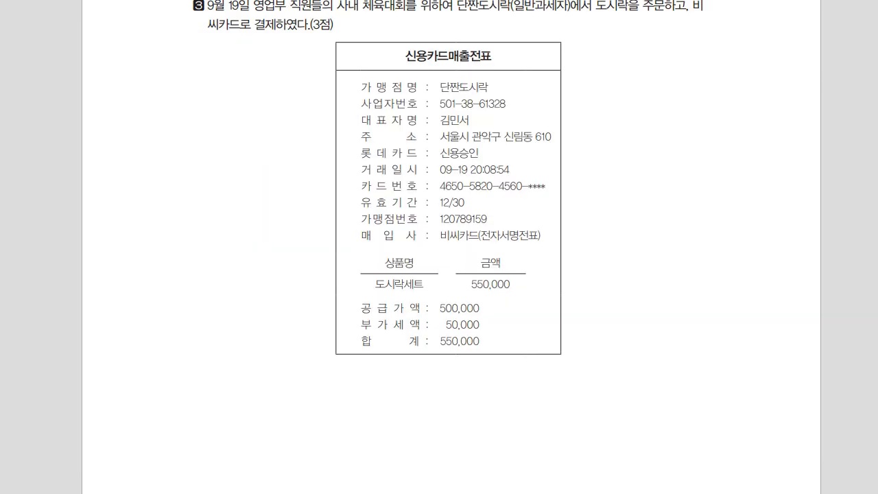
scroll(451, 247, down, 11)
scroll(451, 247, down, 2)
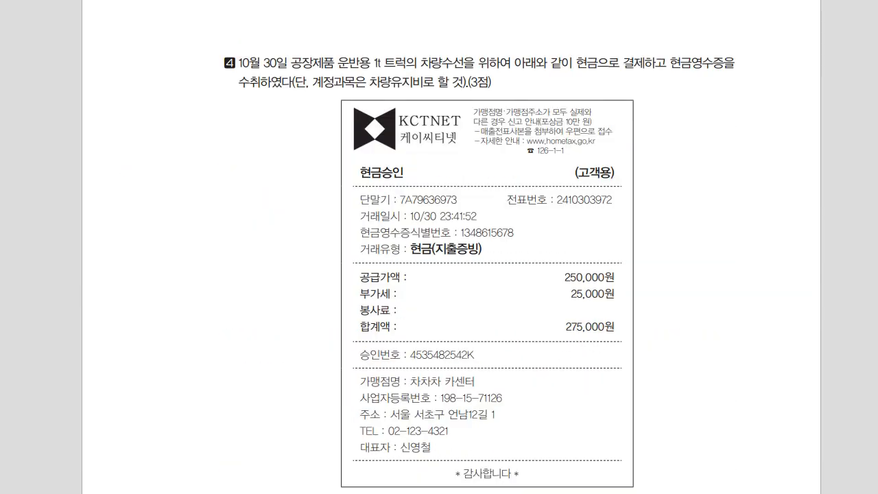
key(alt+Tab)
drag(140, 46, 137, 207)
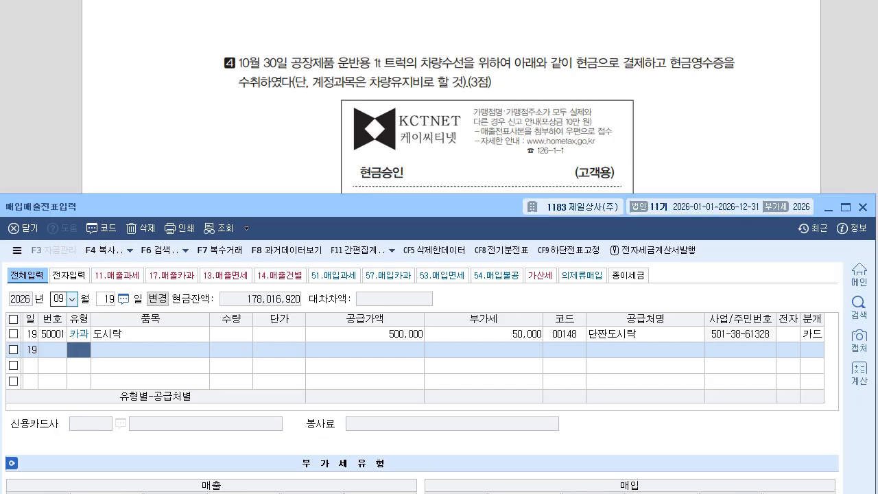
click(58, 299)
text(10)
key(Return)
text(30)
key(Return)
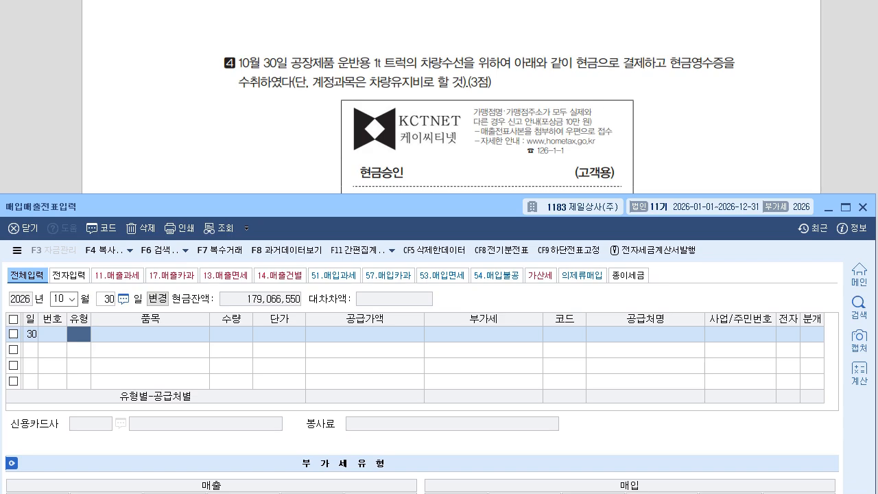
Enter a 61 현과 line for item 차량수선 with a 250,000 supply amount.
drag(343, 206, 343, 121)
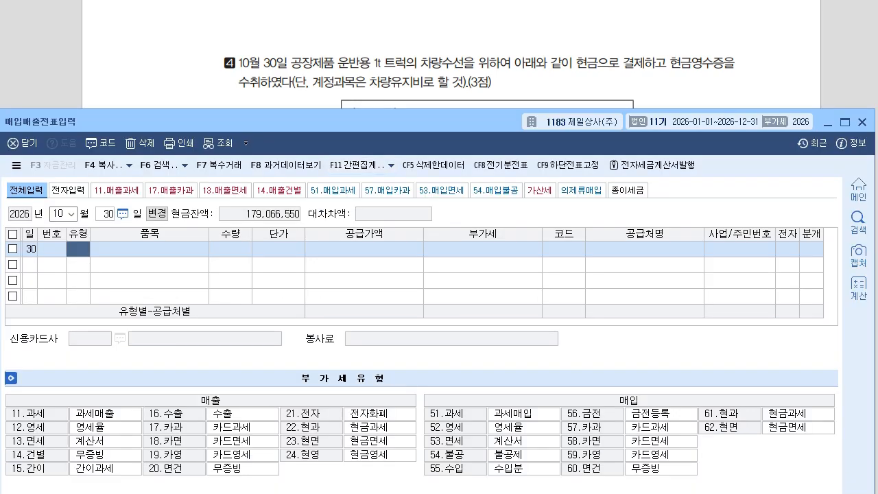
text(61)
key(Return)
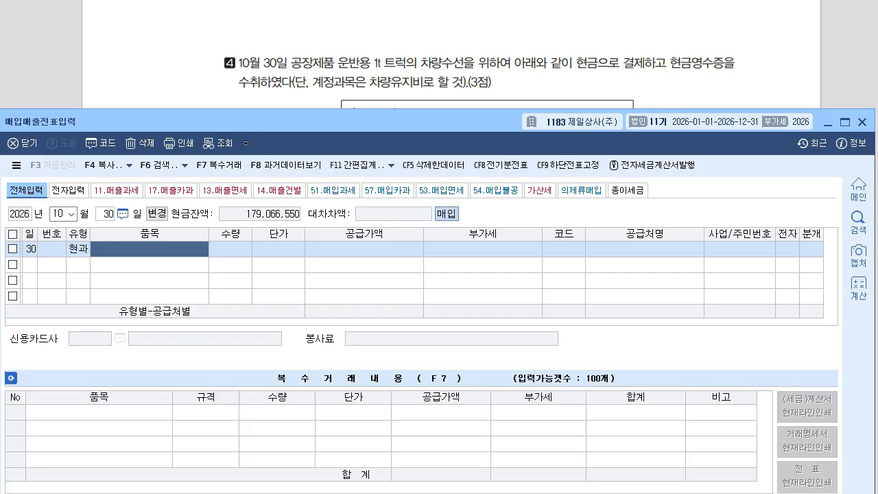
drag(343, 121, 340, 196)
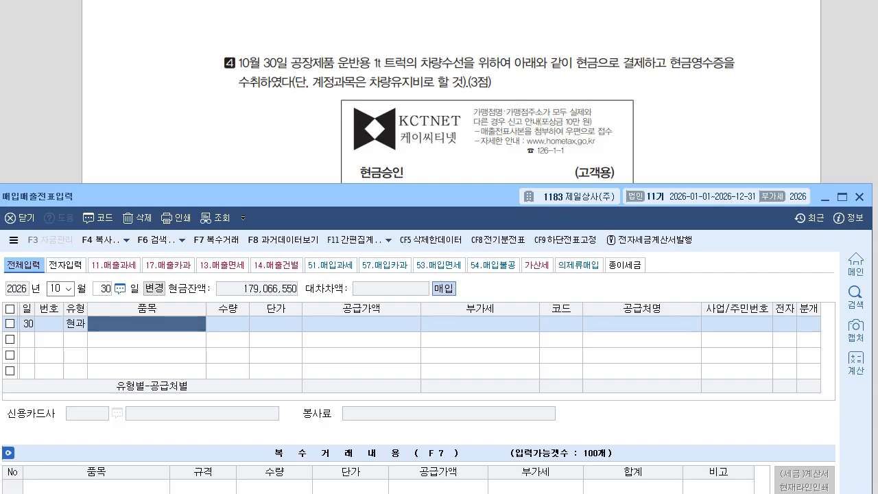
text(차량수선)
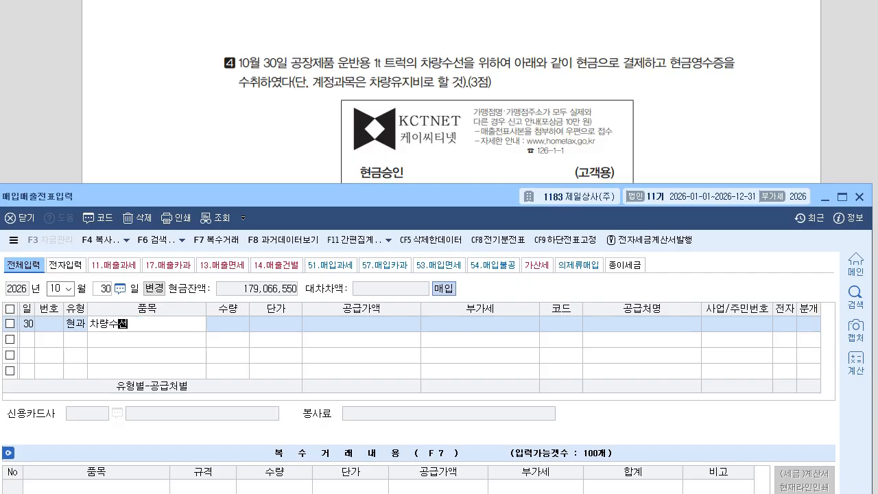
key(Return)
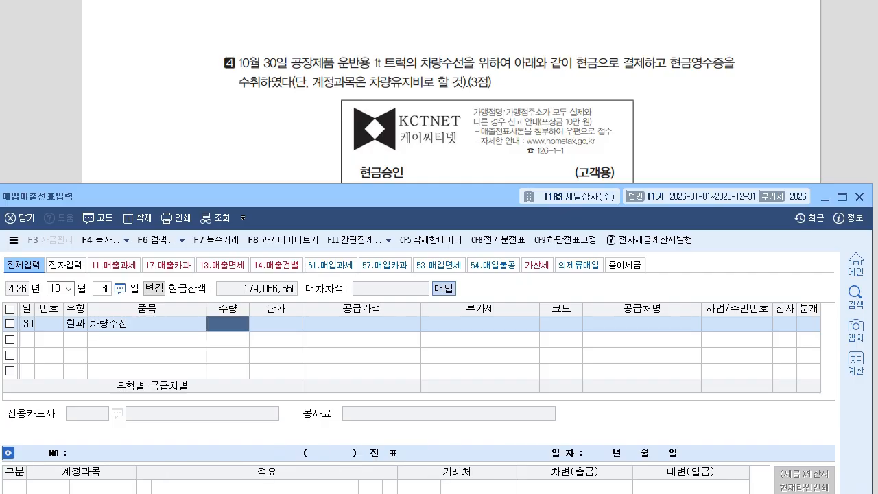
key(Return)
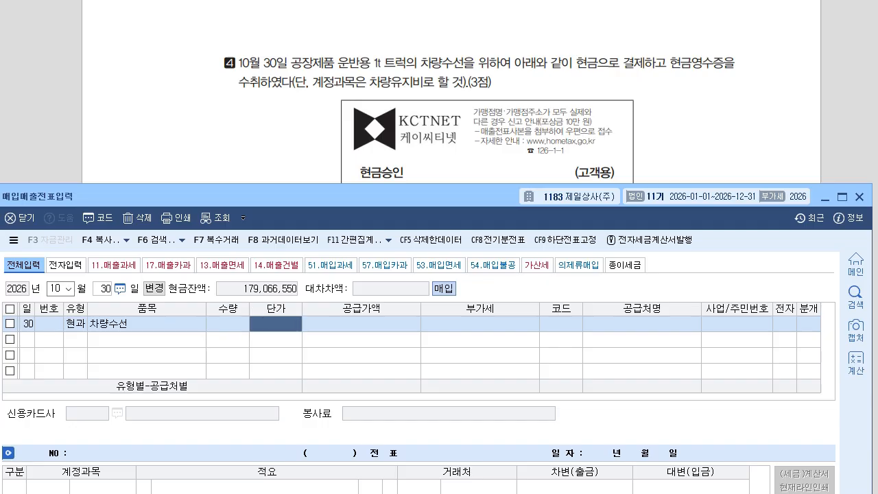
key(Return)
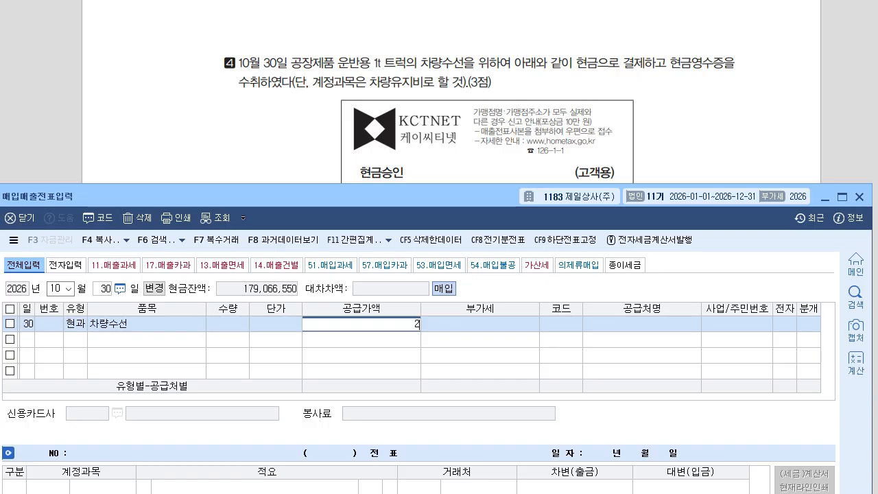
text(250000)
key(Return)
key(Return)
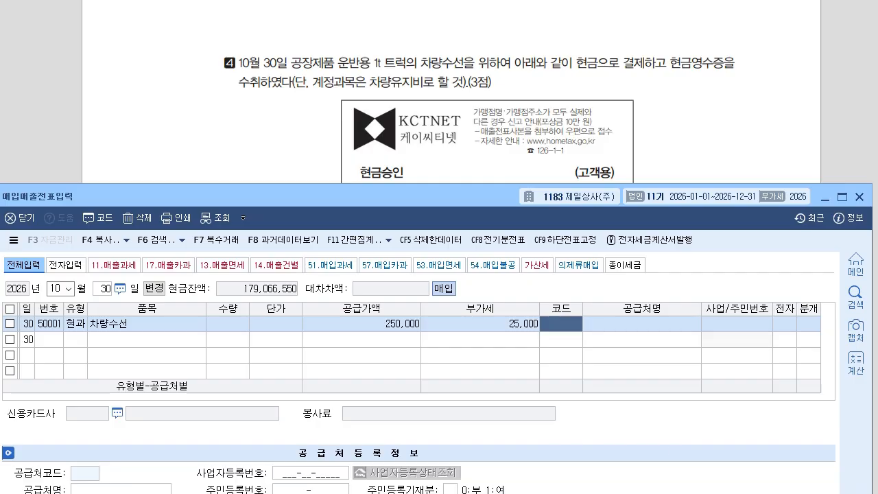
Choose supplier 차차차 카센터, journal it as cash, and charge it to 0522 차량유지비.
text(차차)
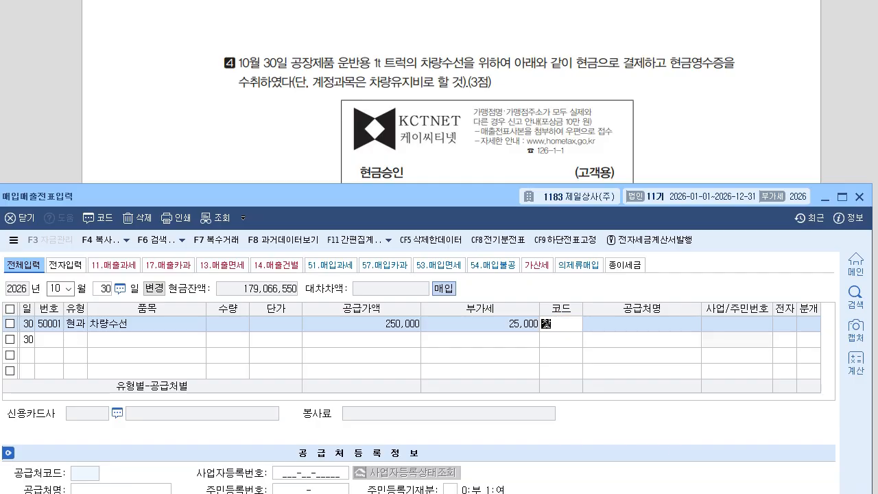
key(Return)
key(Return)
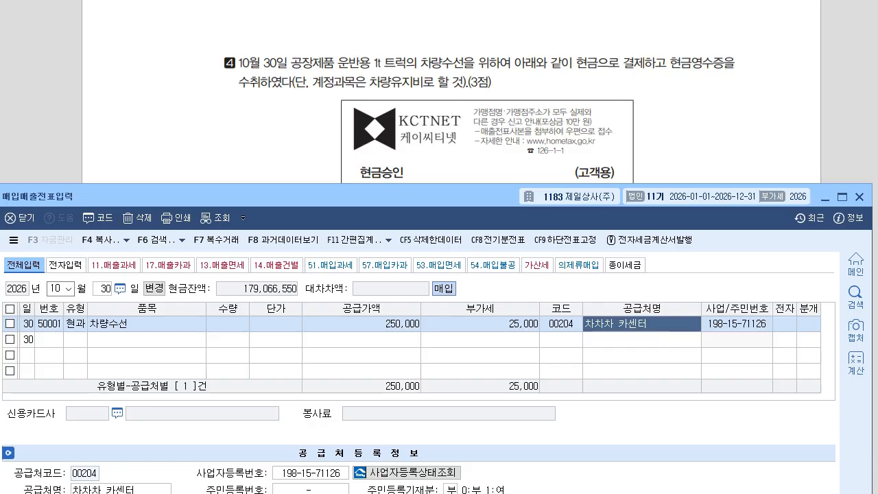
click(808, 323)
text(1)
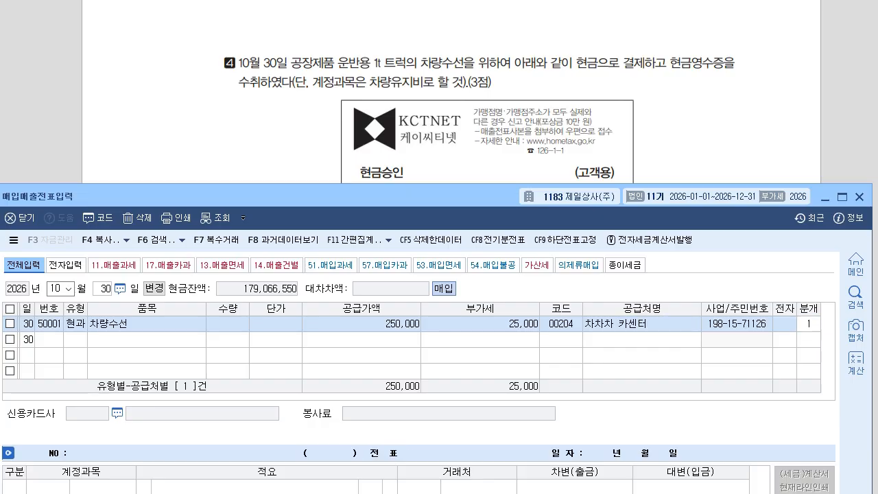
key(Return)
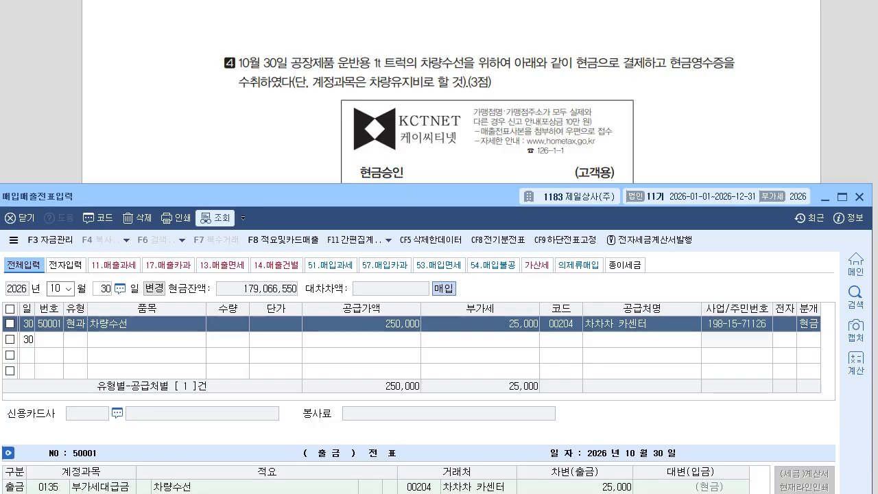
drag(223, 196, 219, 51)
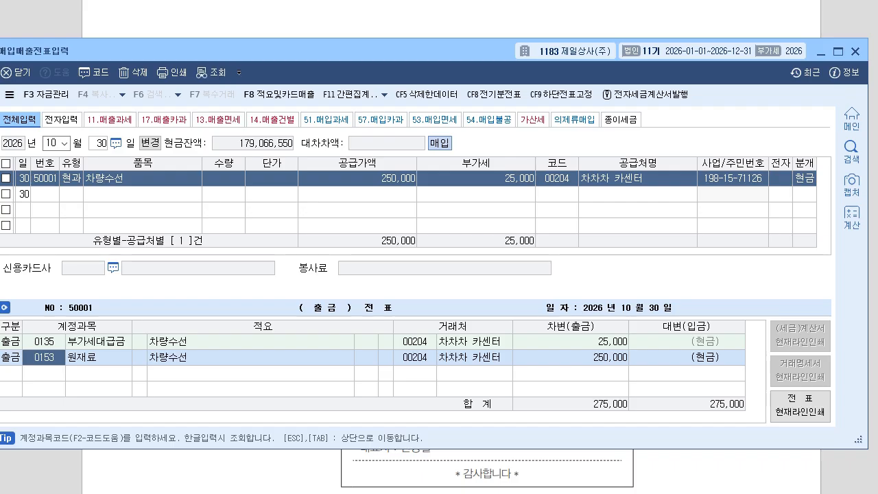
text(0522)
key(Return)
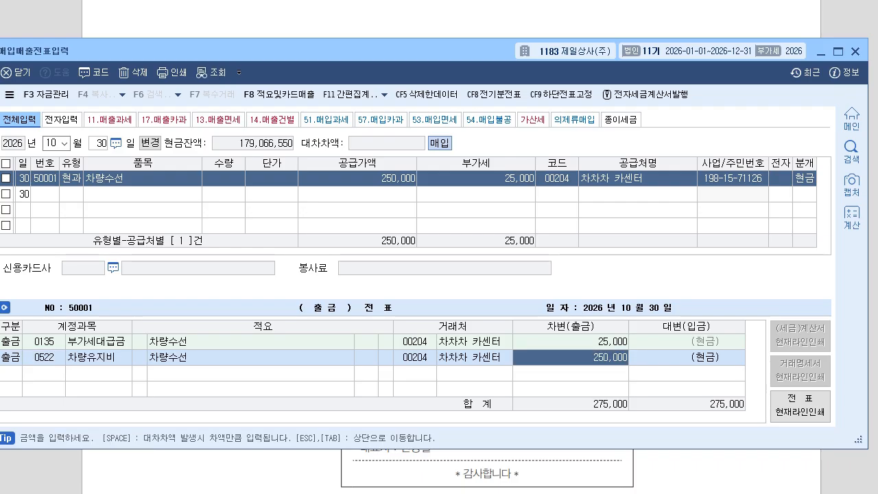
key(Escape)
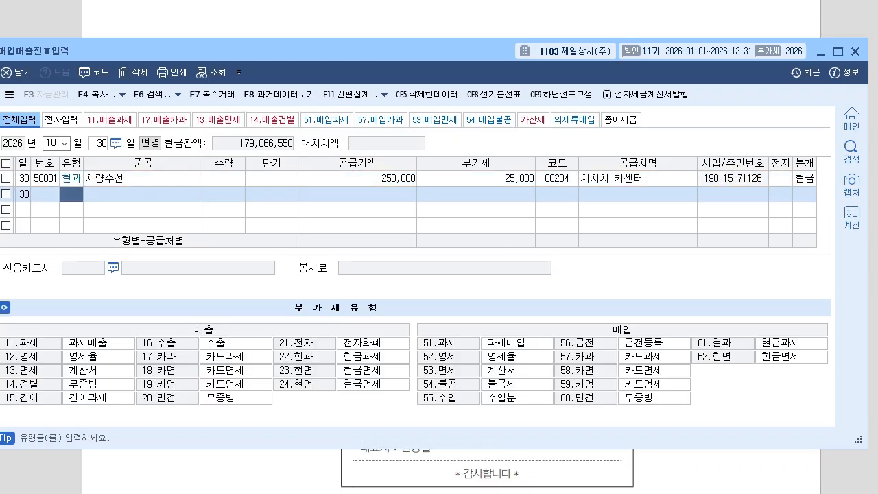
key(alt+Tab)
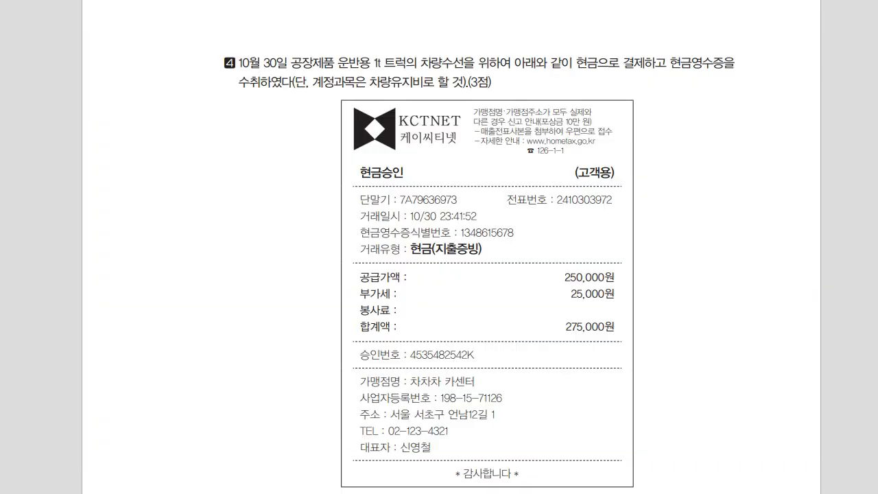
Scroll the exam to problem 5 and date the new voucher November 10, 2026.
scroll(451, 274, down, 10)
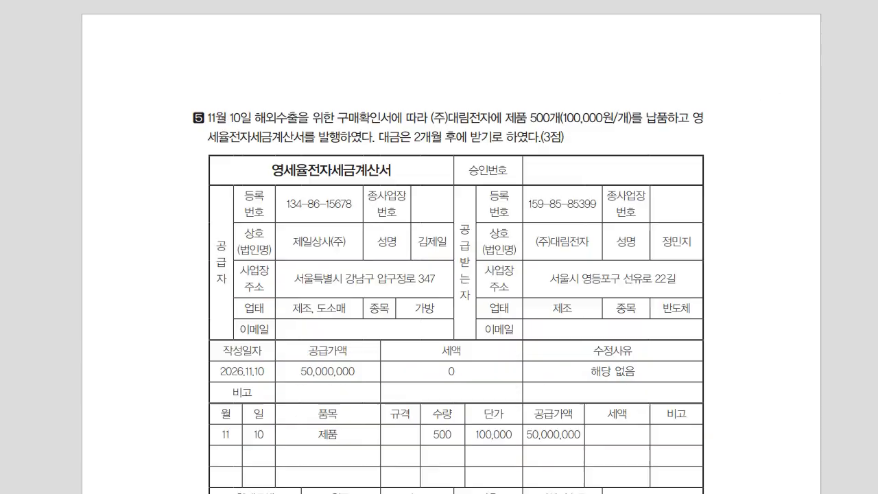
scroll(452, 275, down, 2)
key(alt+Tab)
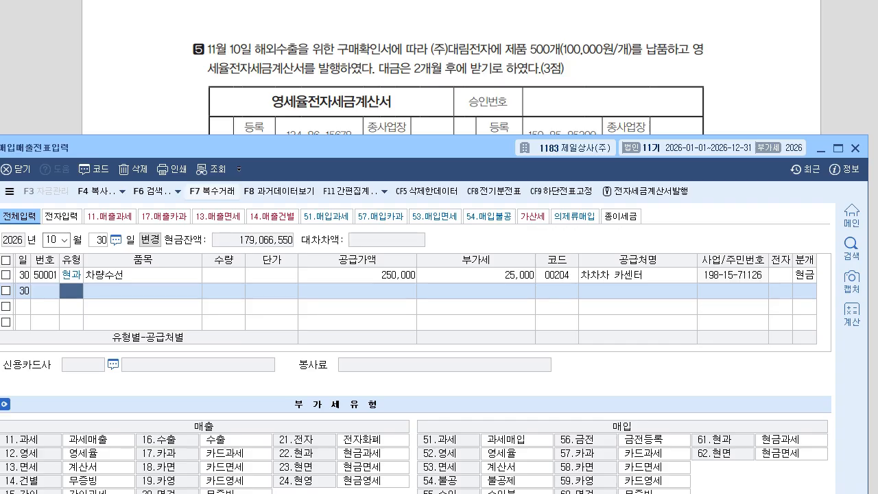
text(11)
key(Return)
text(10)
key(Return)
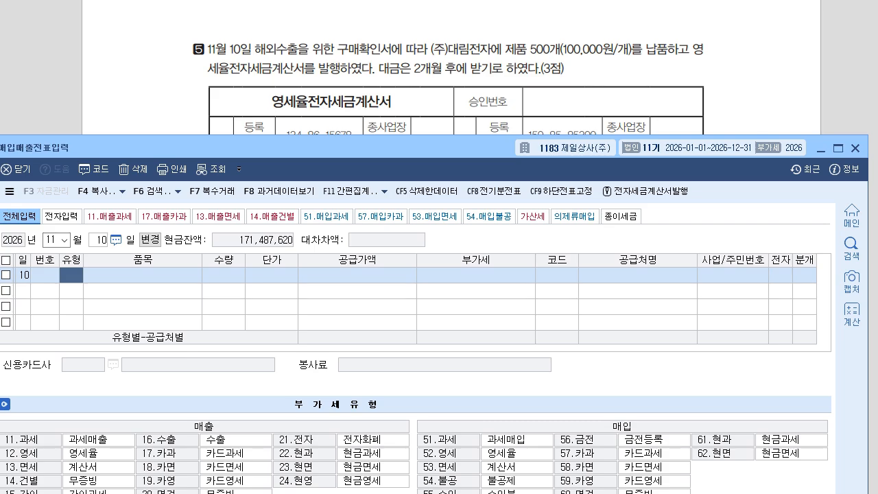
drag(289, 148, 321, 241)
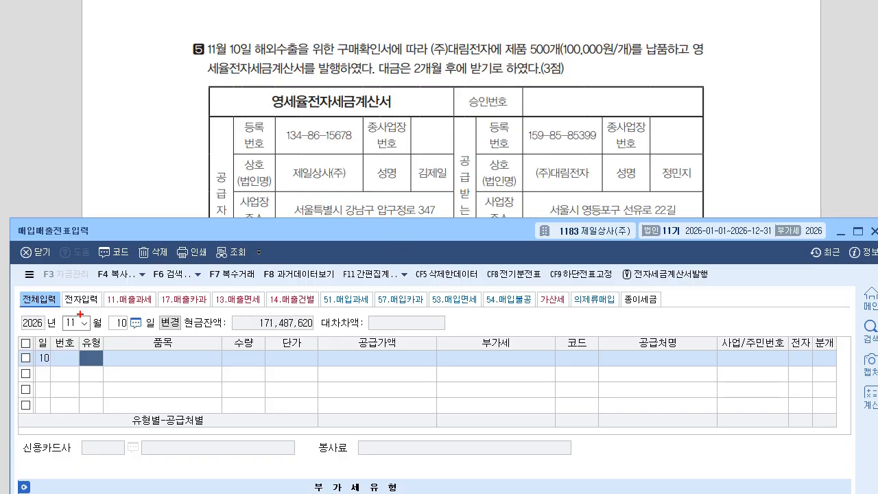
drag(81, 354, 110, 355)
key(Escape)
drag(275, 230, 276, 66)
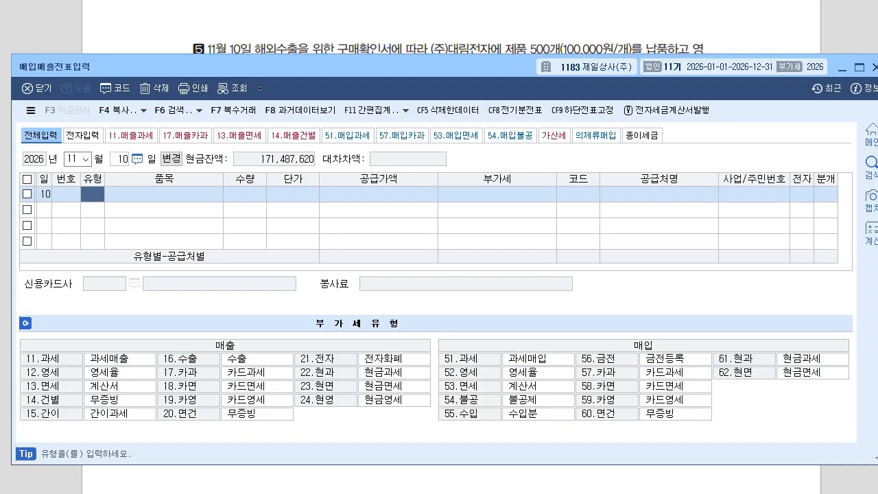
Enter a 12 영세 line for 500 제품 at 100,000 each, 50,000,000 supply.
text(12)
key(Return)
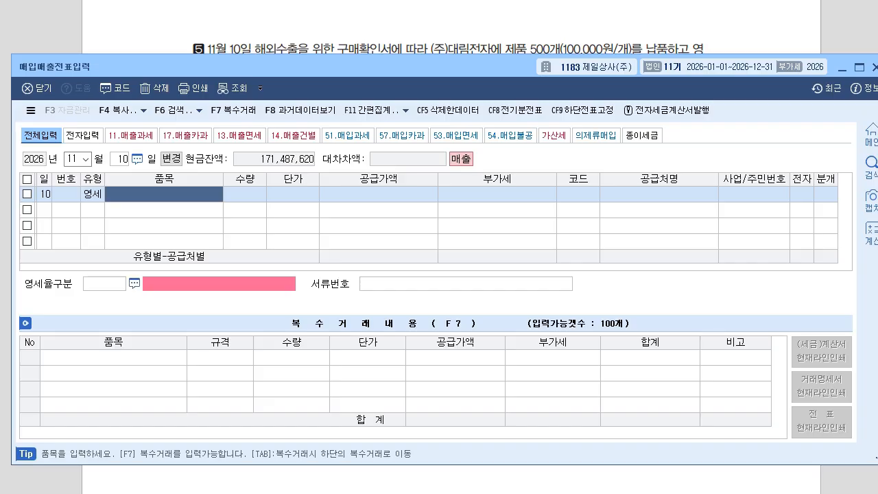
text(제품)
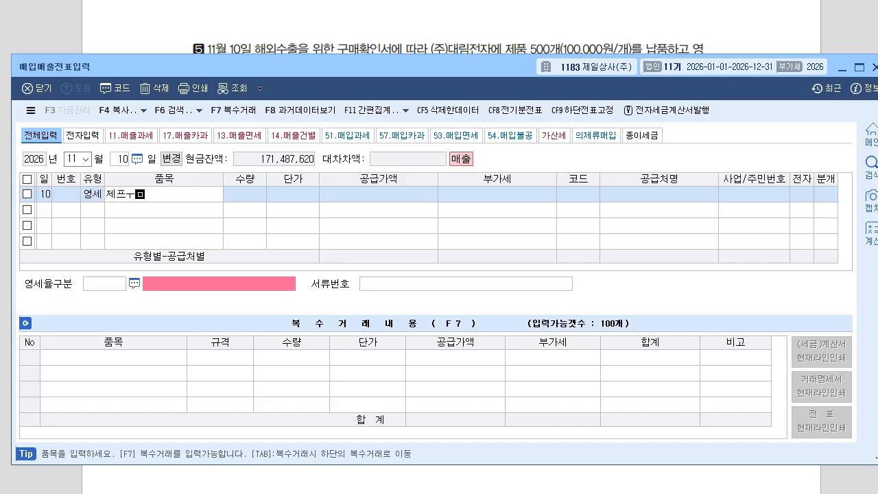
key(Return)
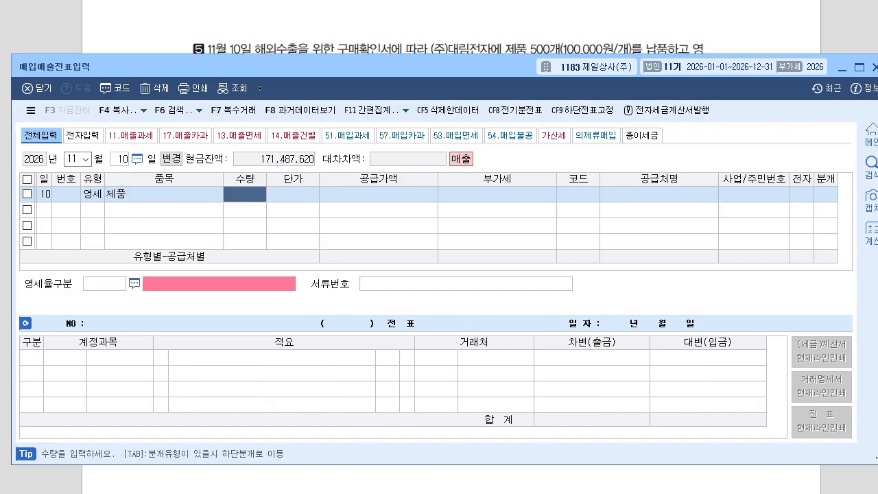
text(500)
key(Return)
text(100000)
key(Return)
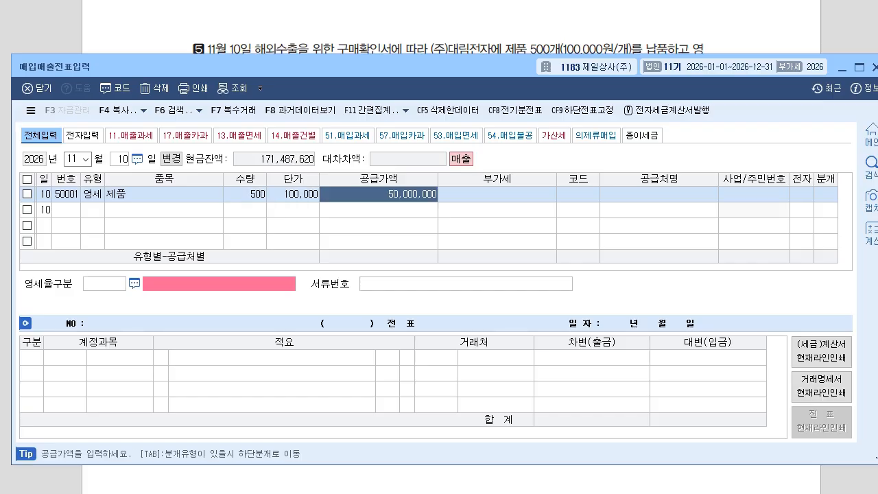
key(Return)
Select customer (주)대림전자, electronic invoice, zero-rate category 3, and an on-credit 외상 journal.
text(대림)
key(Return)
key(Return)
key(Return)
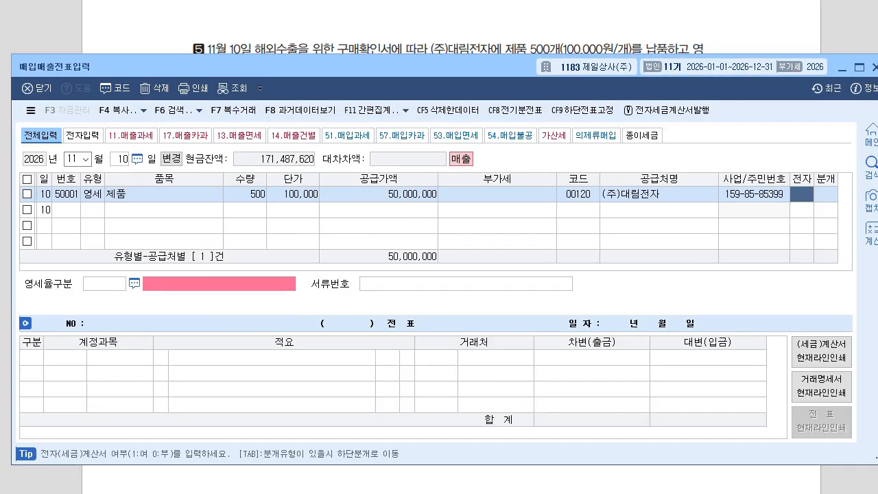
text(1)
key(Return)
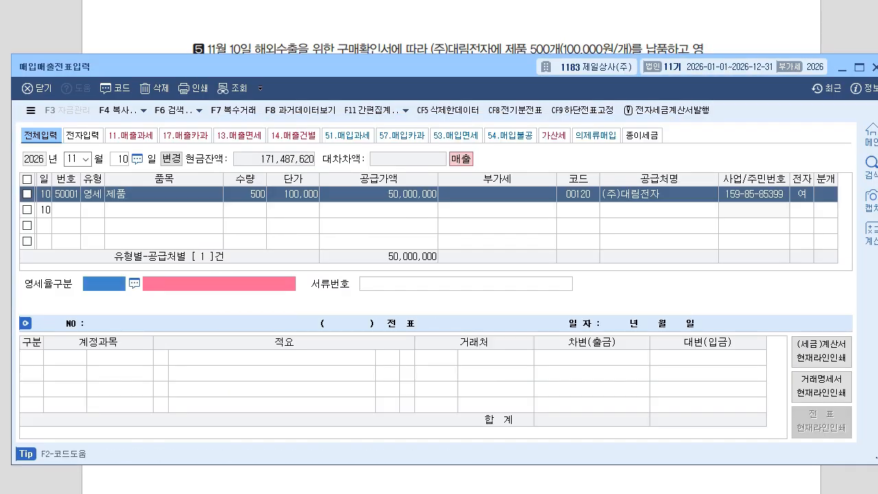
key(F2)
key(Down)
key(Down)
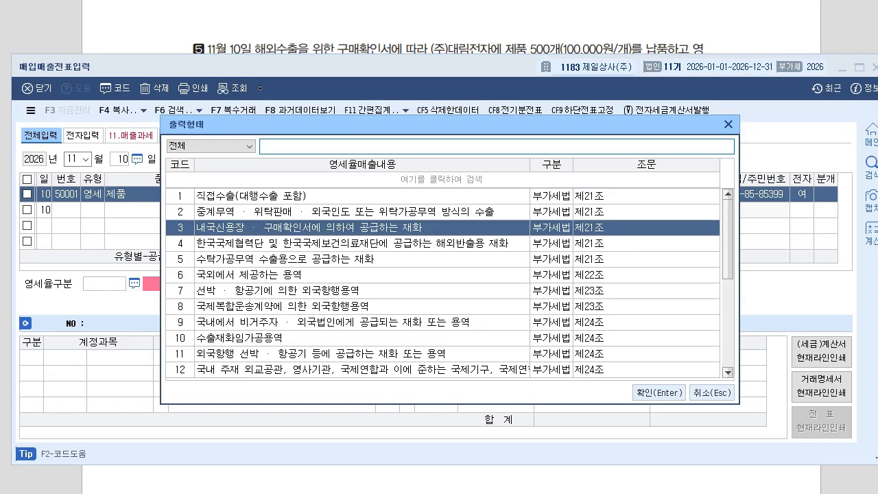
key(Return)
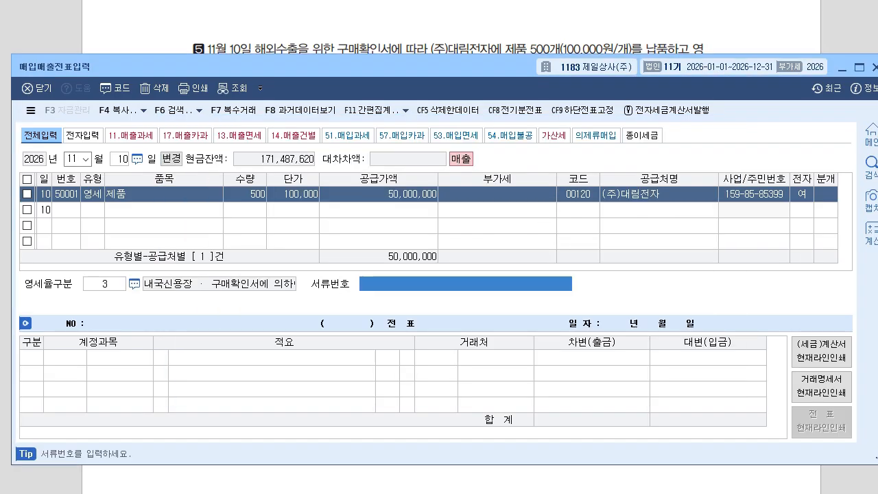
key(Return)
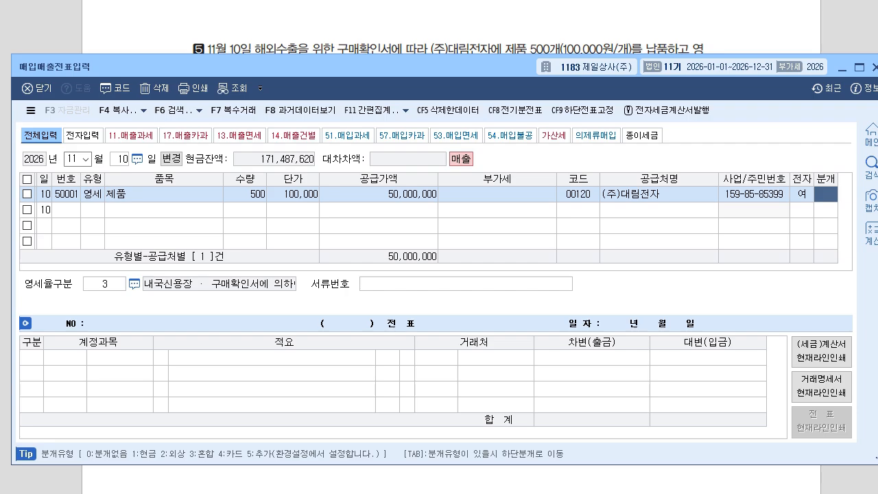
text(2)
key(Return)
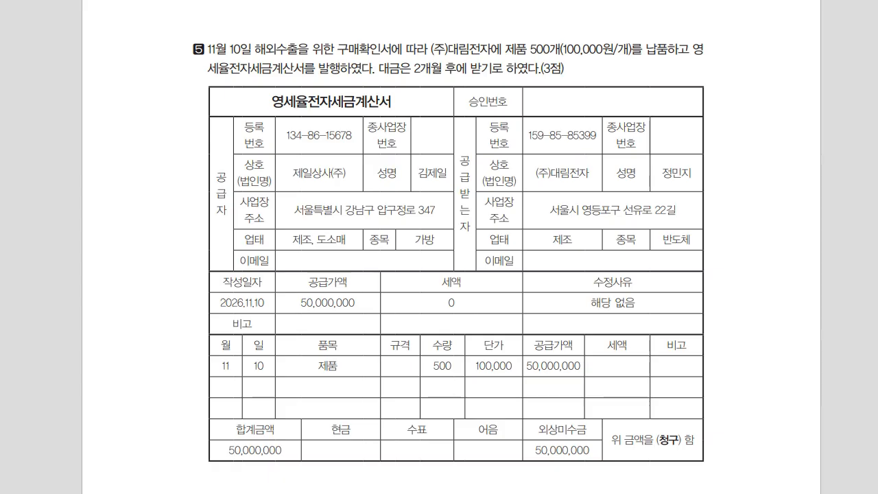
Scroll to question 6 and date the new voucher December 1, 2026.
scroll(452, 247, down, 14)
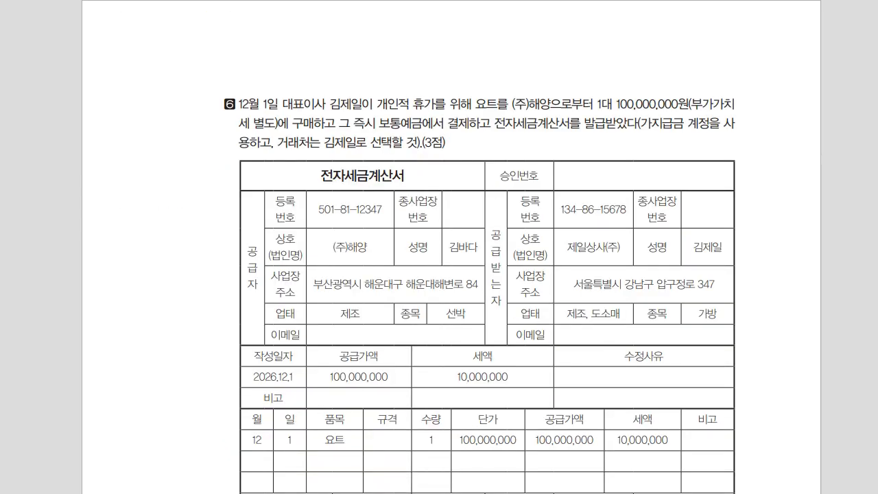
key(alt+Tab)
text(12)
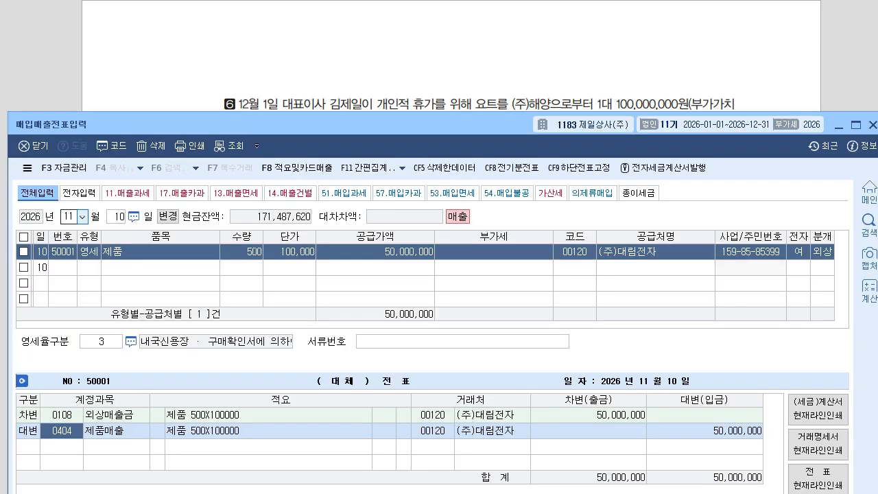
key(Return)
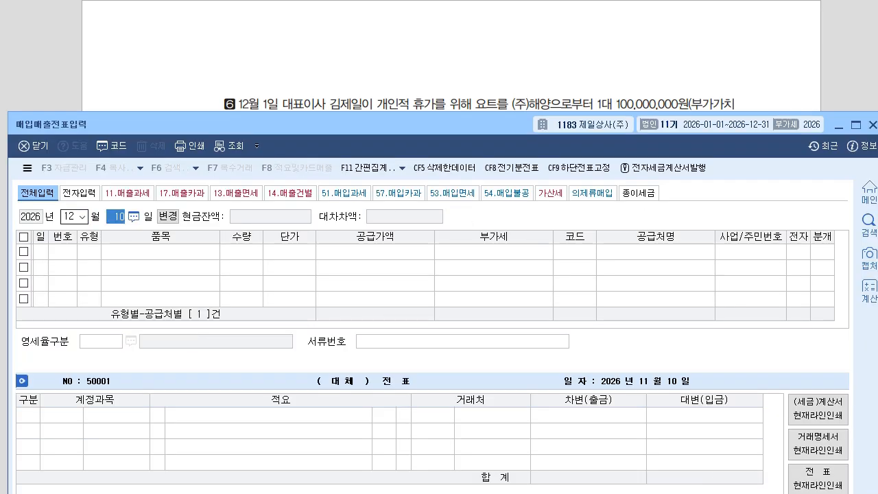
text(1)
key(Return)
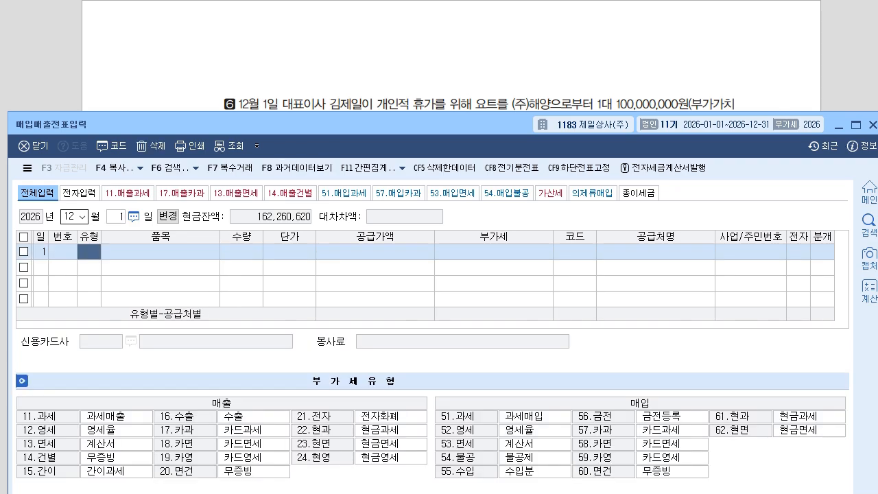
drag(343, 124, 339, 272)
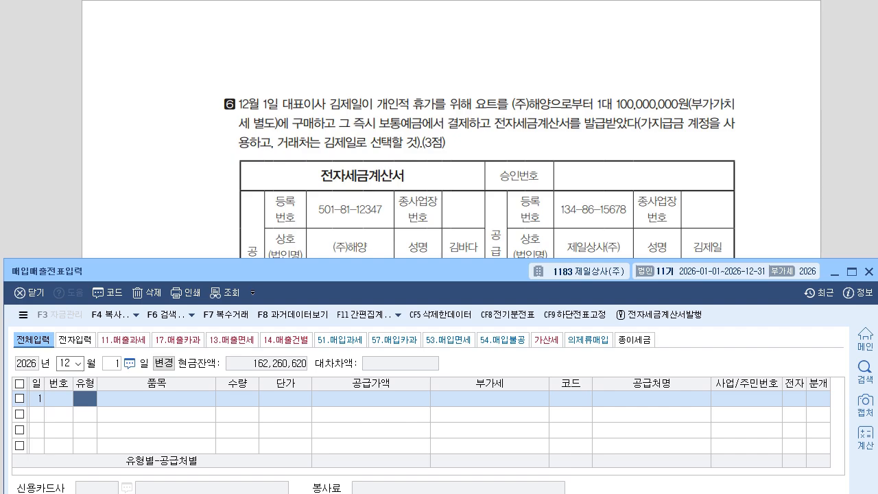
drag(309, 271, 304, 22)
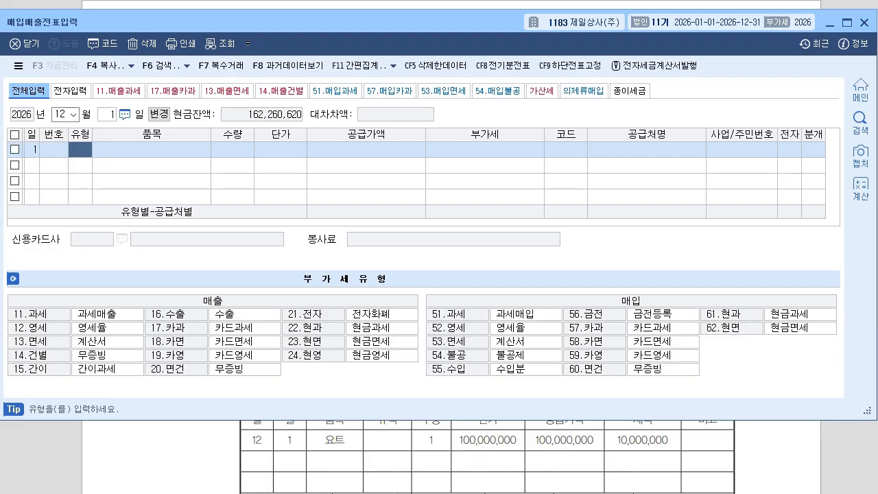
key(ctrl+2)
Enter a 54 불공 line for item 요트 with a 100,000,000 supply amount.
mouse_move(466, 367)
mouse_down()
mouse_move(429, 366)
mouse_move(473, 347)
mouse_move(446, 361)
mouse_up()
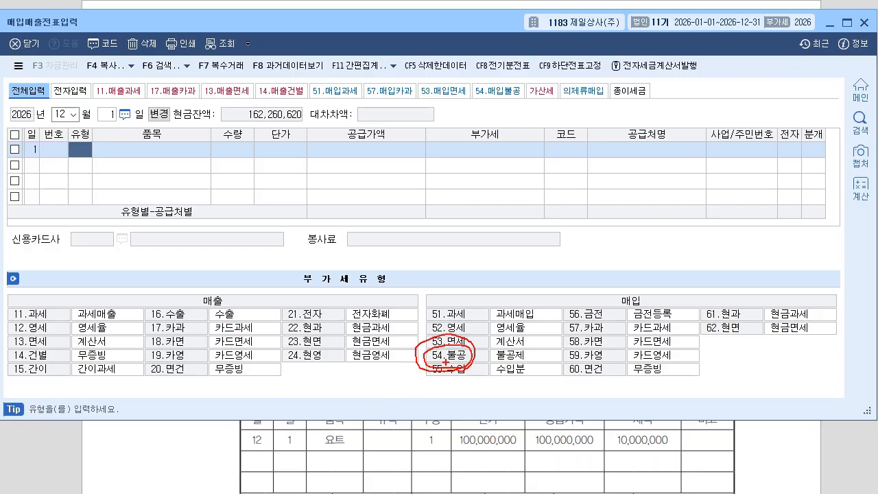
key(Escape)
text(54)
key(Return)
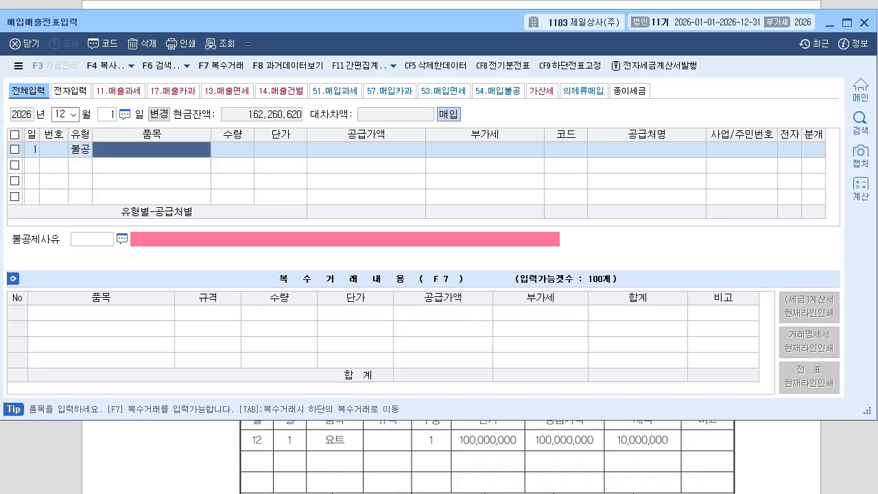
text(요트)
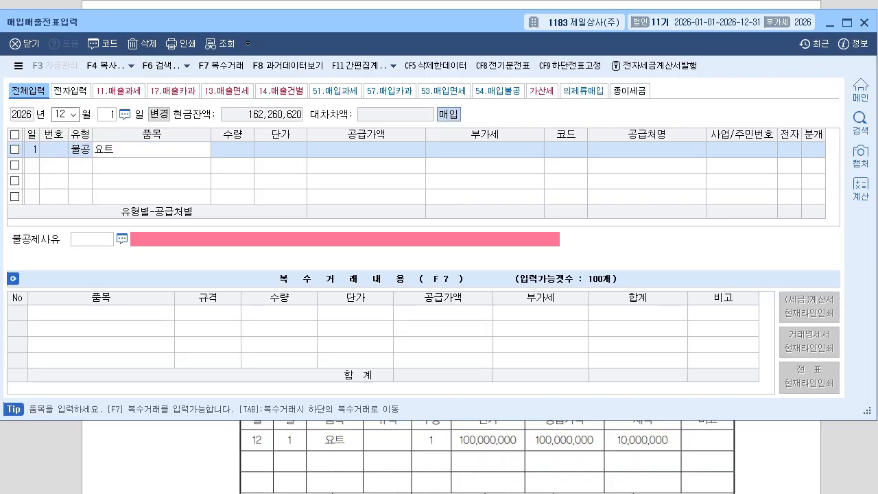
key(Return)
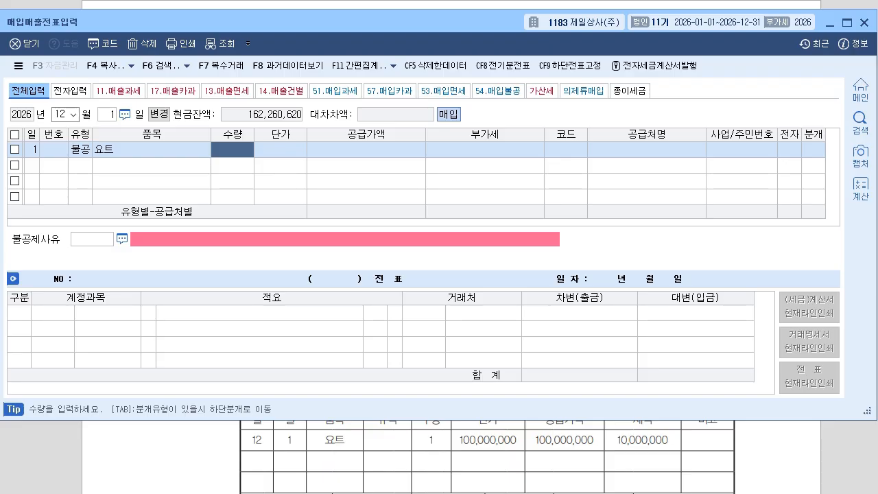
key(Return)
key(Return)
text(100,000,000)
key(Return)
key(Return)
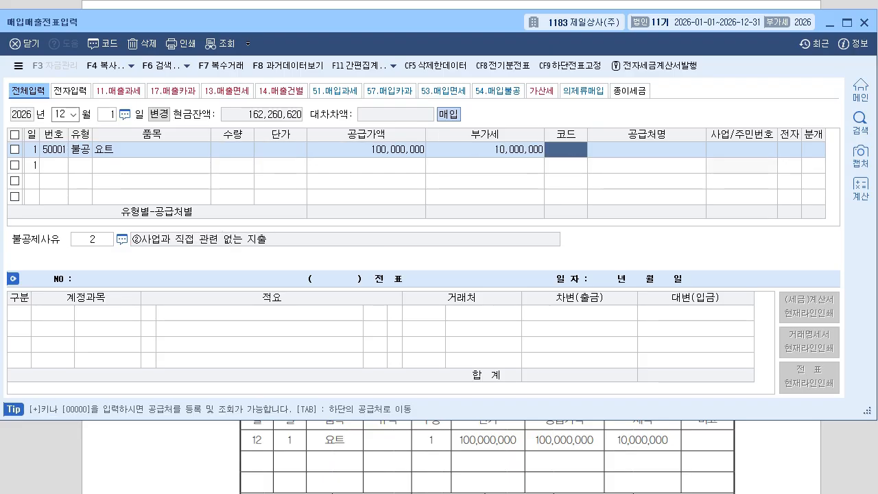
Choose supplier (주)해양, mark the invoice electronic, and keep 불공제사유 2.
text(ㅎ)
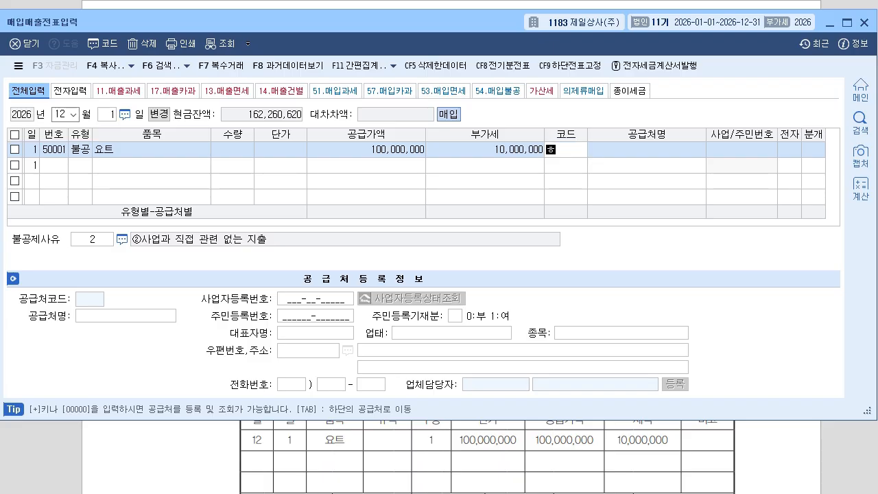
text(ㅐ)
text(양)
key(Return)
key(Return)
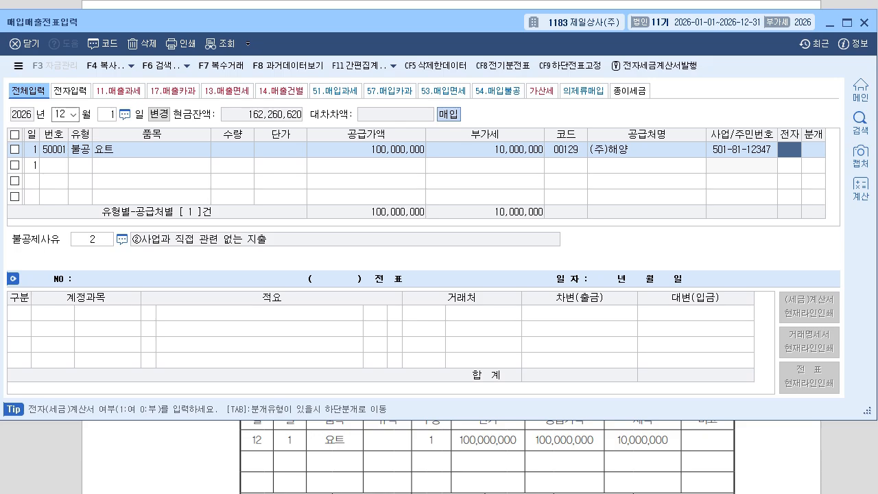
text(1)
key(Return)
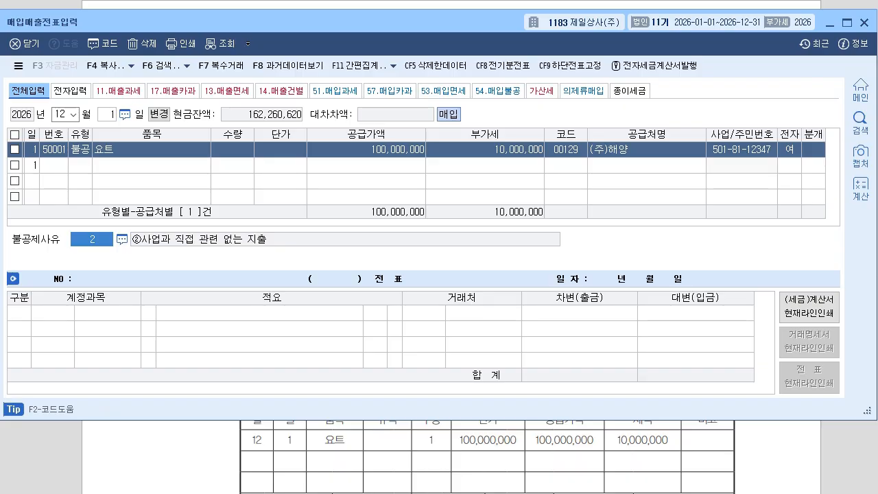
key(Return)
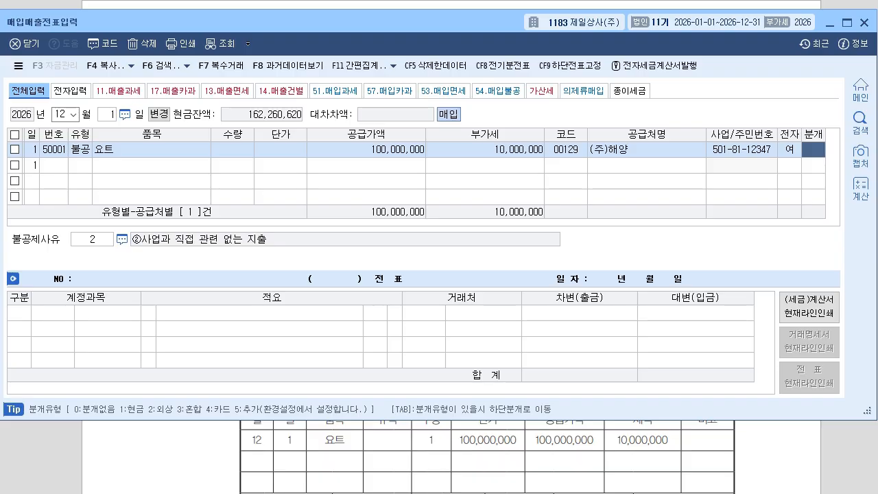
Make a mixed journal debiting 134 가지급금 to the CEO and crediting 보통예금 110,000,000.
text(3)
key(Return)
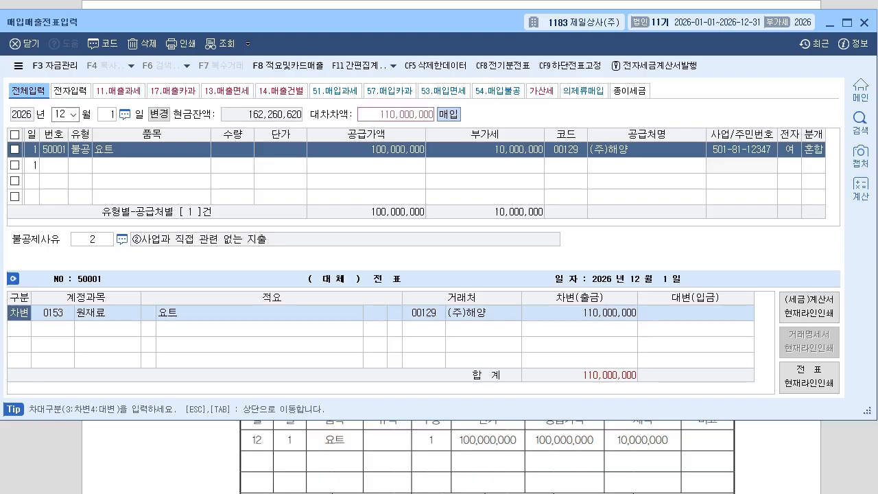
text(13)
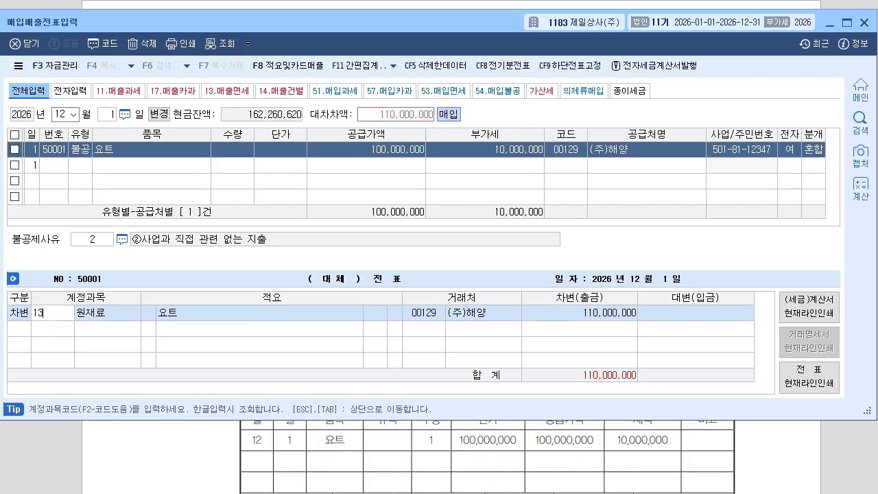
text(4)
key(Return)
key(Left)
key(Left)
key(Left)
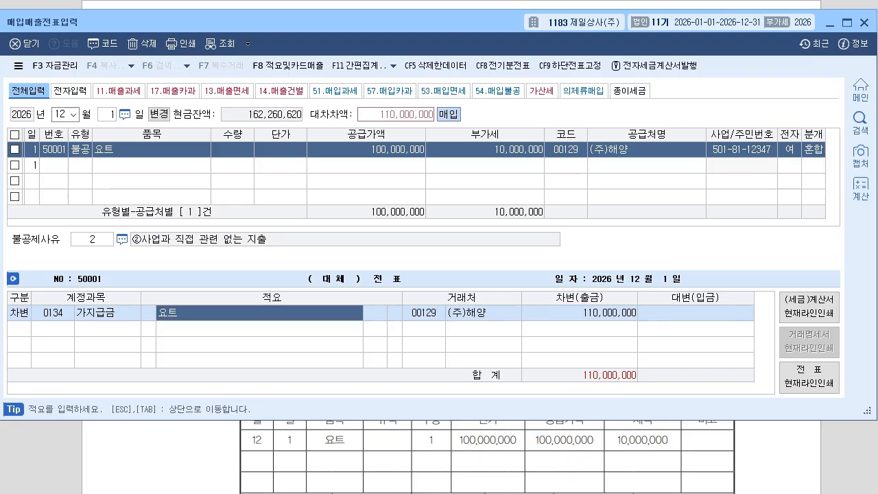
key(Right)
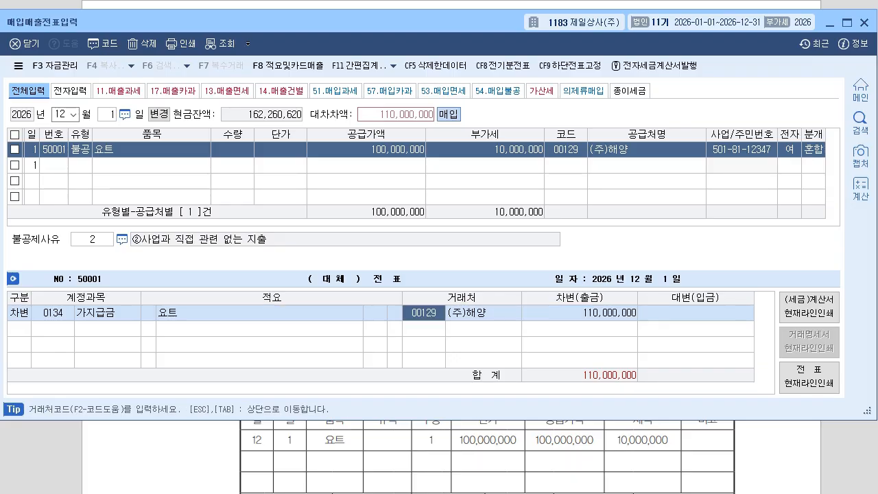
text(김제)
key(Return)
key(Return)
key(Return)
key(Return)
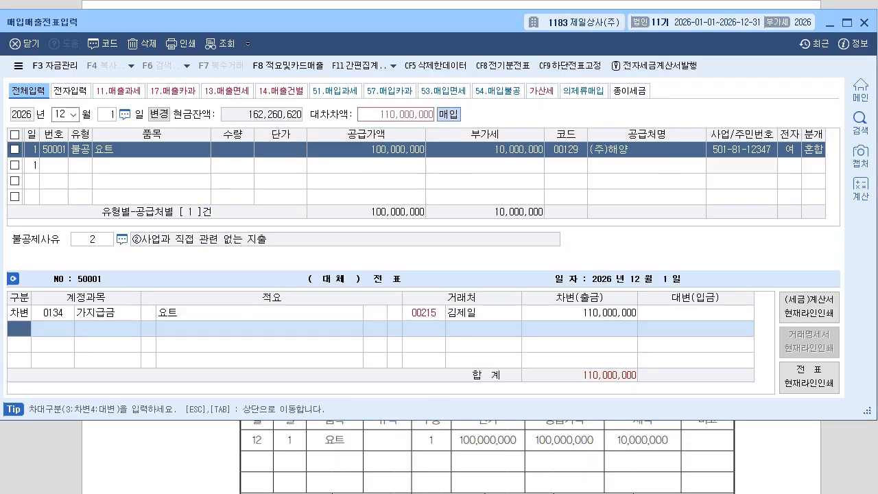
text(4103)
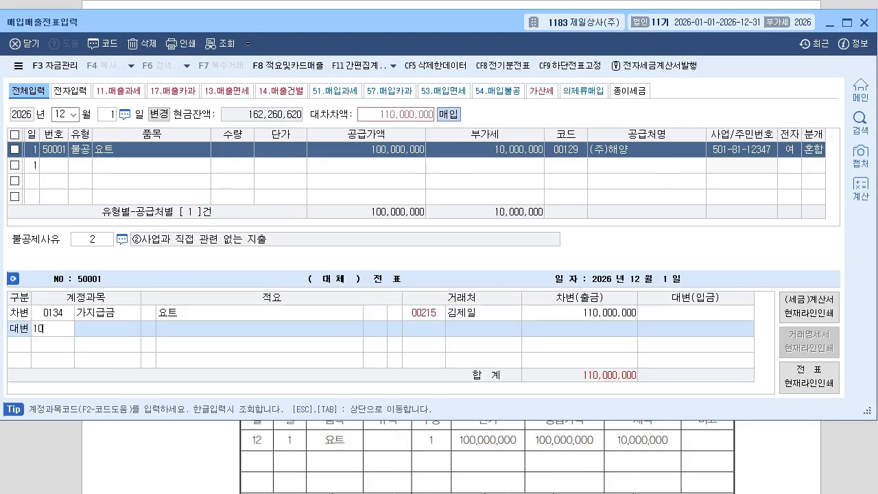
key(Return)
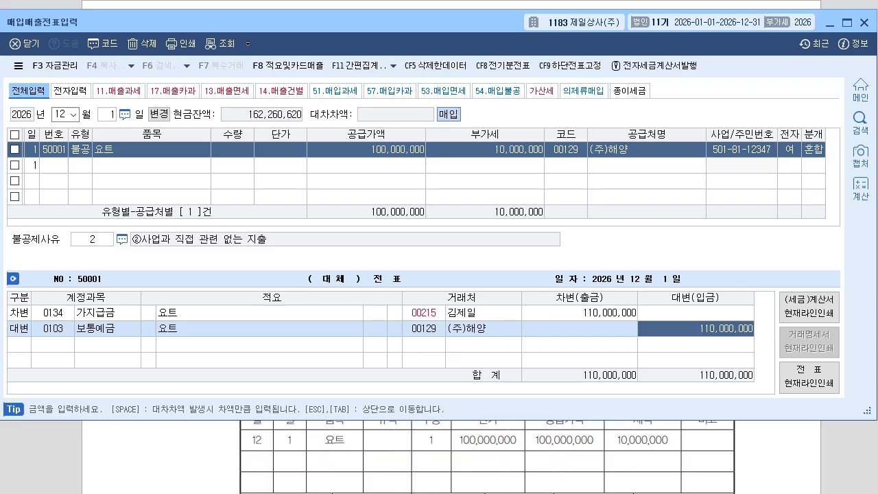
Scroll the exam PDF to review questions 04 and 05.
key(alt+Tab)
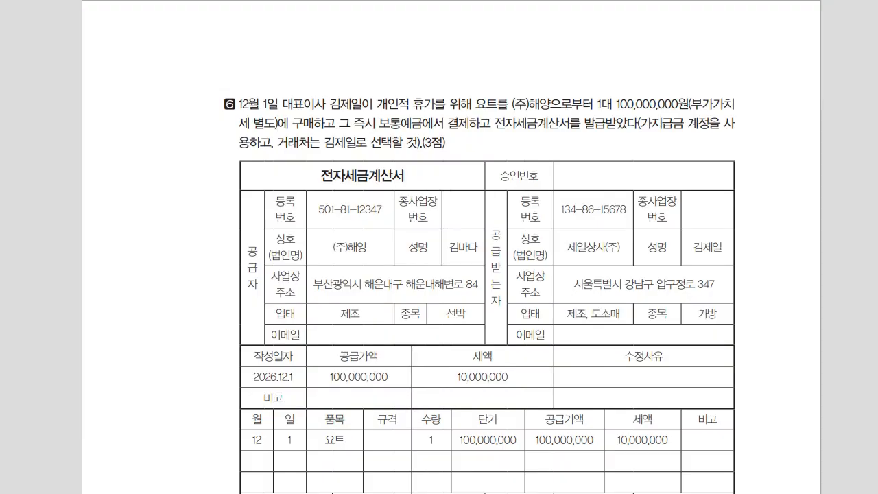
scroll(439, 247, down, 15)
scroll(439, 247, down, 2)
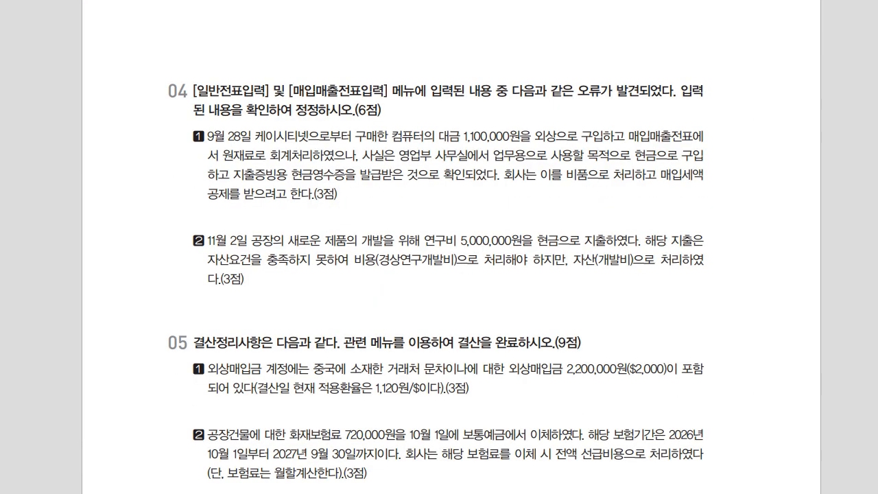
key(alt+Tab)
key(alt+Tab)
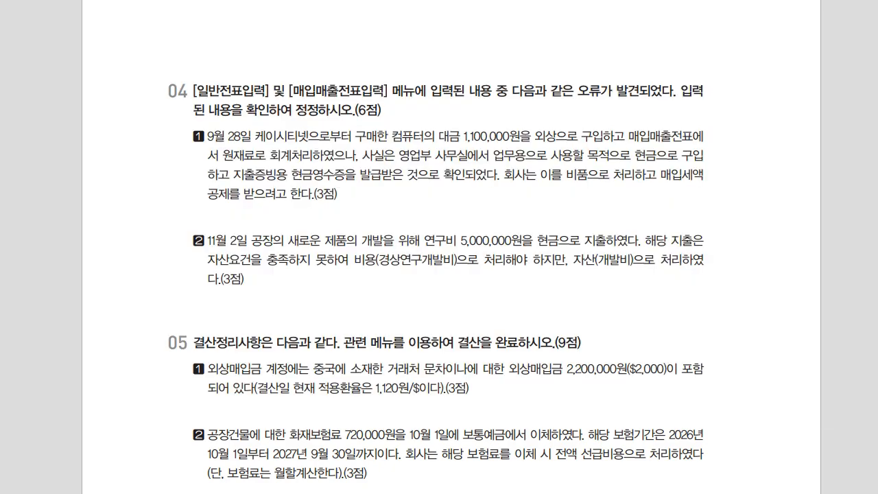
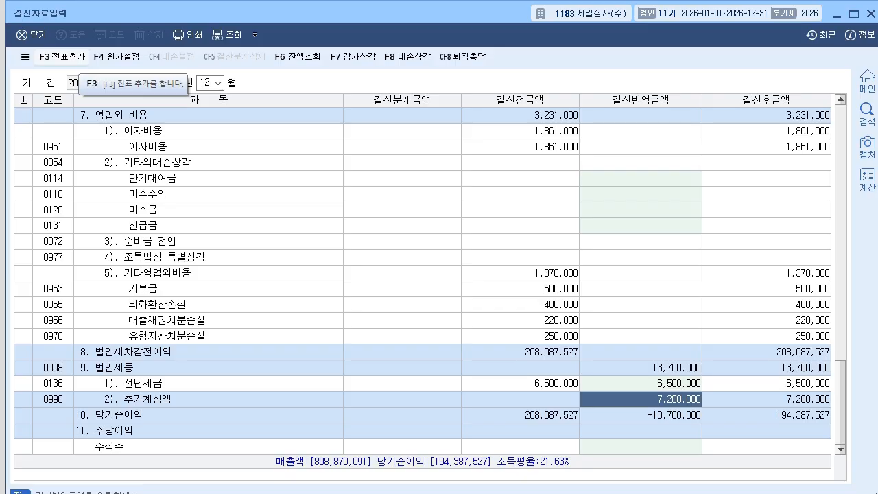
Add the closing entries, including 13,700,000 corporate tax, to the general journal.
click(62, 56)
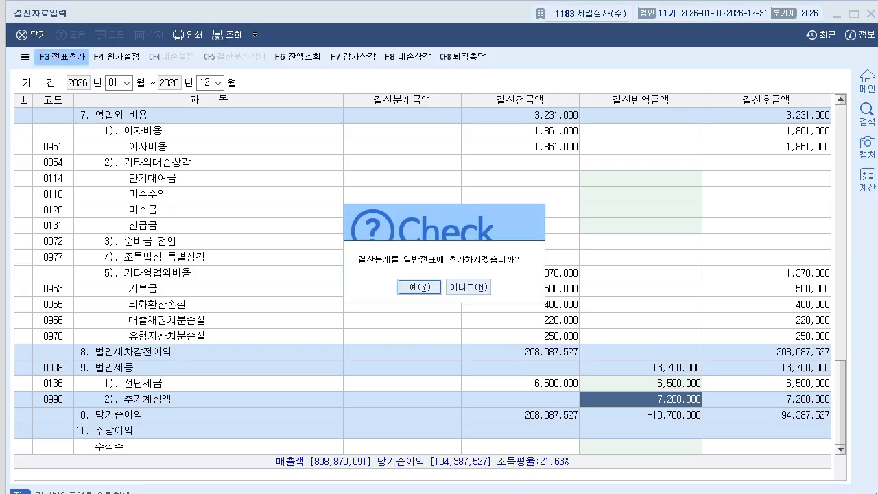
key(Return)
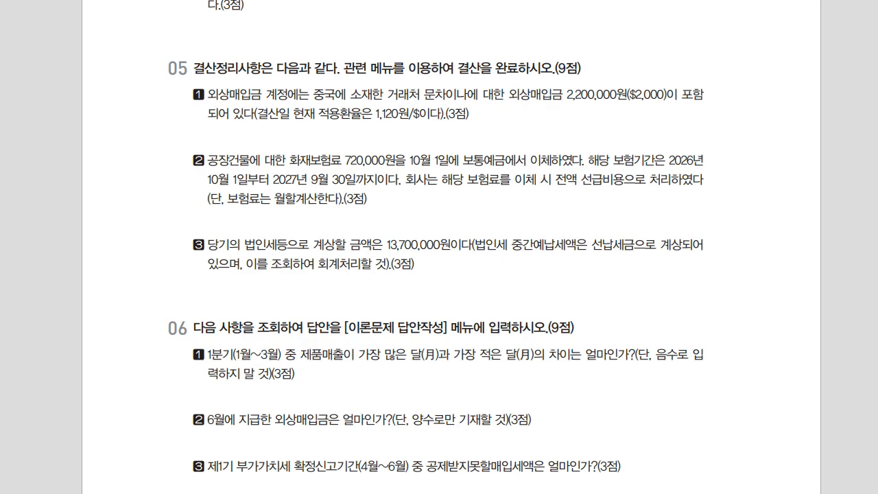
Scroll the exam to question 06 and bring back the KcLep 회계관리 main menu.
scroll(439, 247, down, 3)
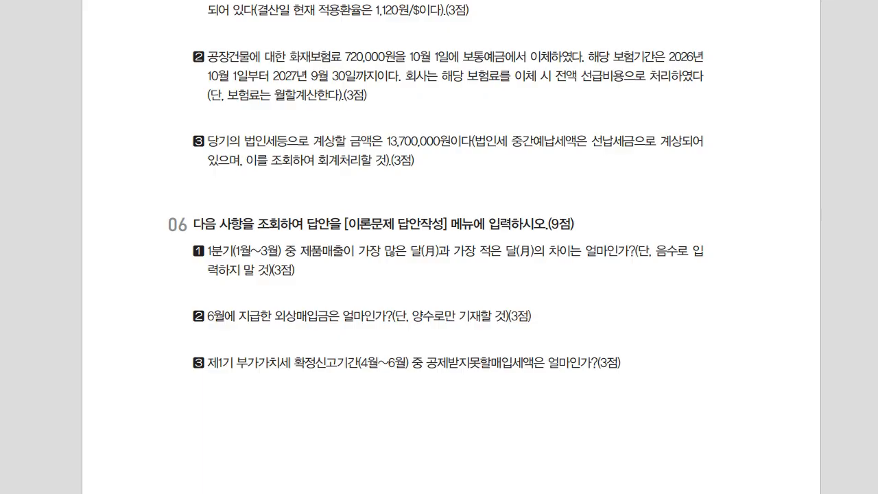
key(alt+Tab)
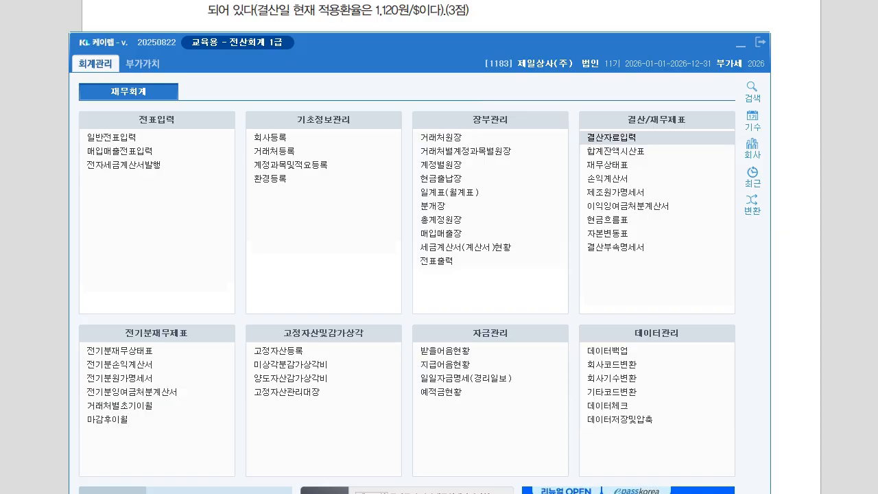
key(alt+Tab)
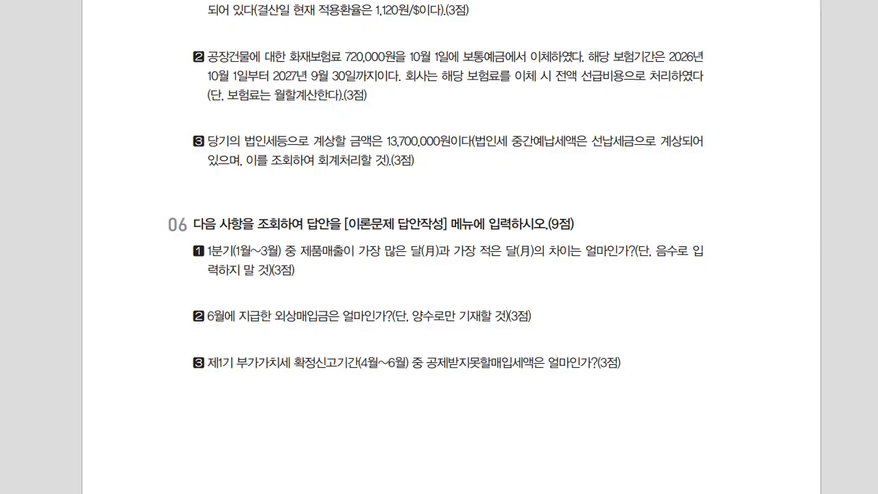
key(alt+Tab)
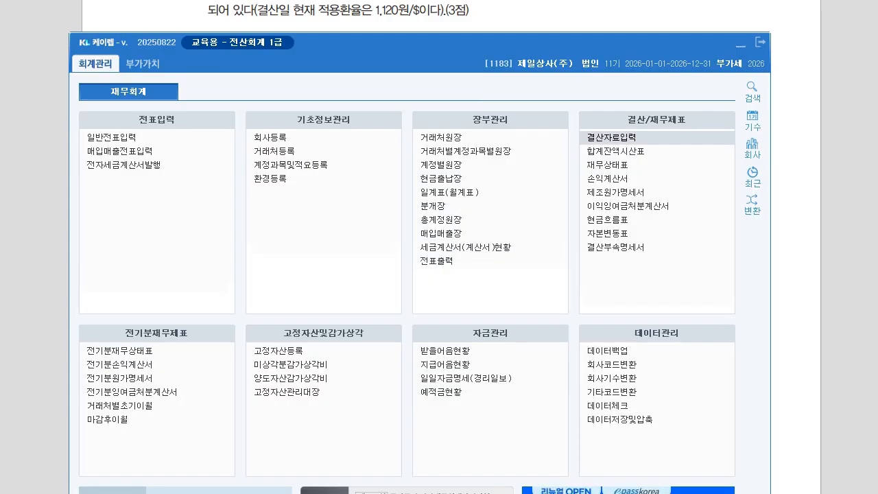
Show the general ledger for account 0404 제품매출 from 2026-01-01 to 2026-03-31.
click(453, 219)
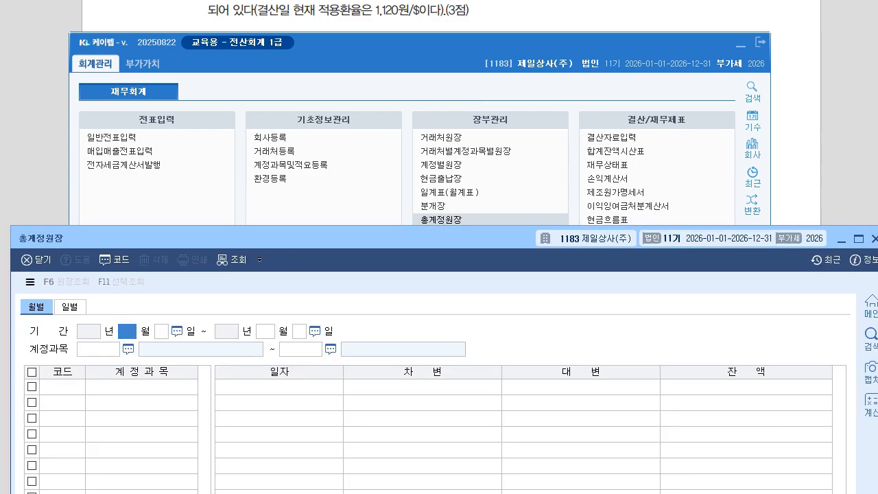
drag(439, 238, 429, 46)
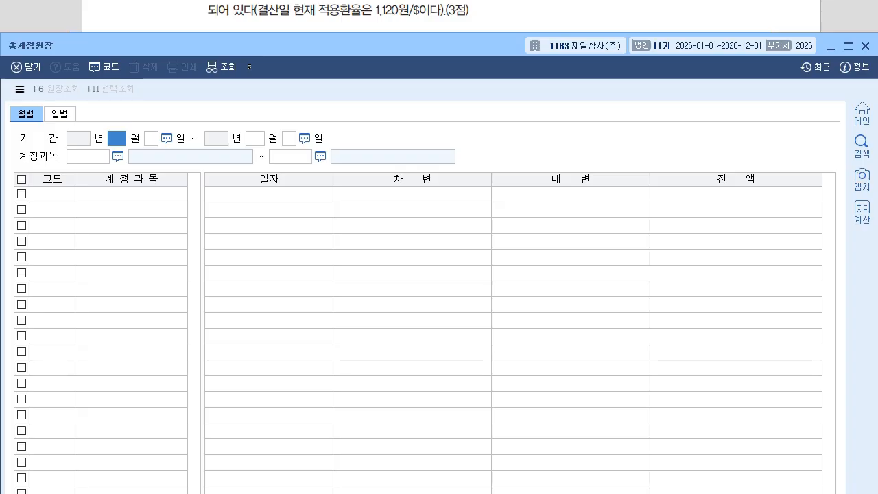
text(1)
key(Return)
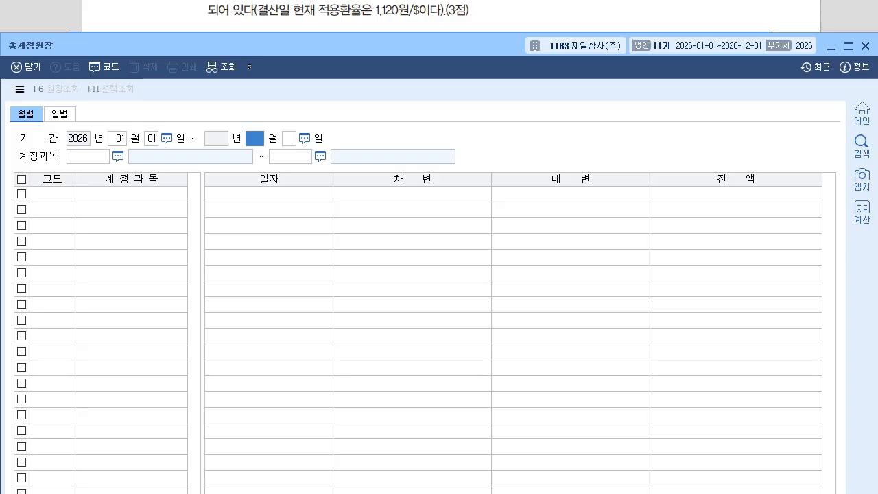
text(3)
key(Return)
key(Return)
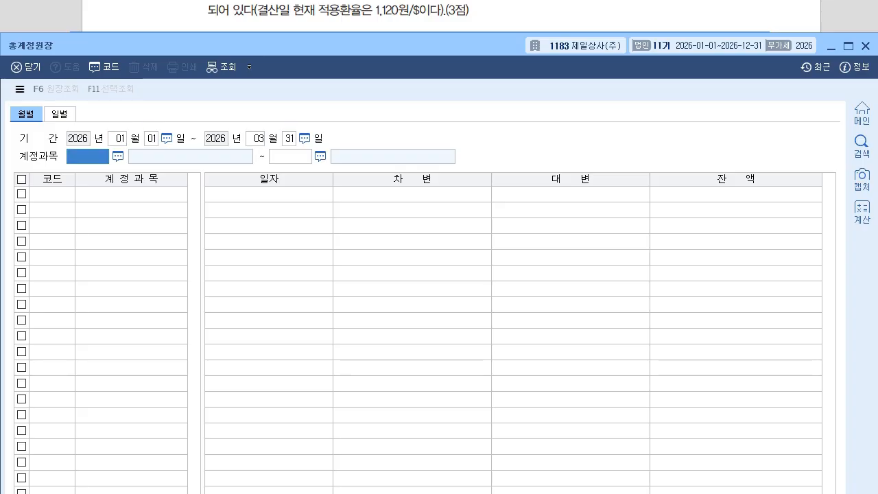
text(404)
key(Return)
text(404)
key(Return)
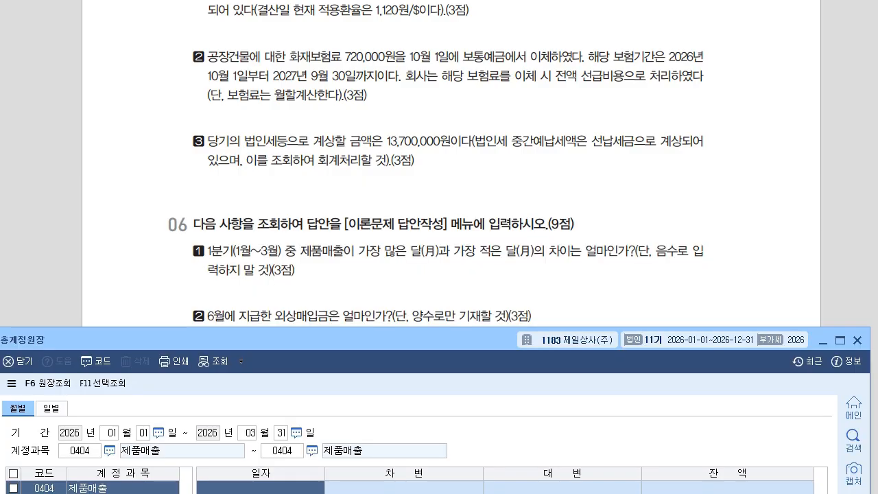
Compare January and February 제품매출 totals, with the calculator placed below the ledger.
drag(289, 339, 289, 297)
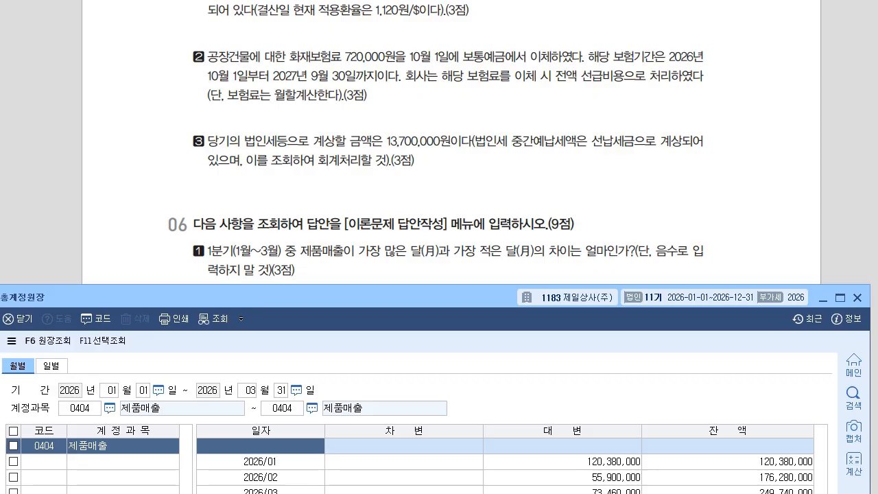
drag(288, 297, 293, 22)
click(549, 186)
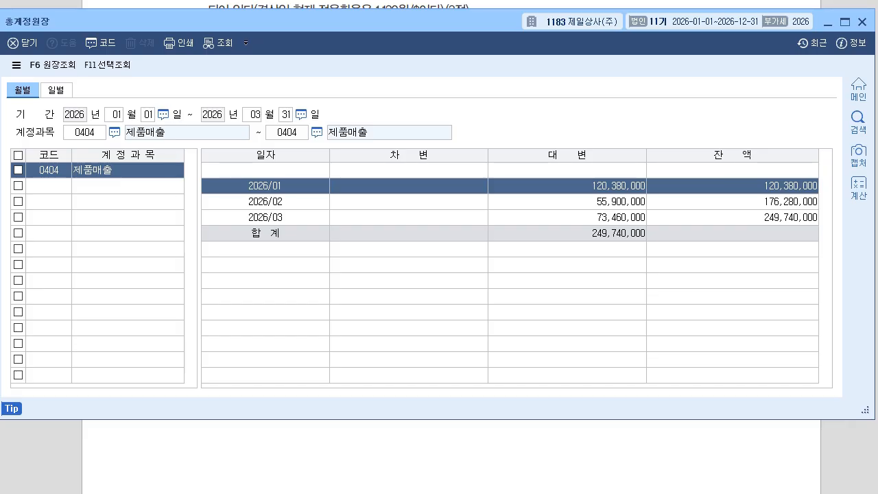
key(Down)
key(Up)
key(Down)
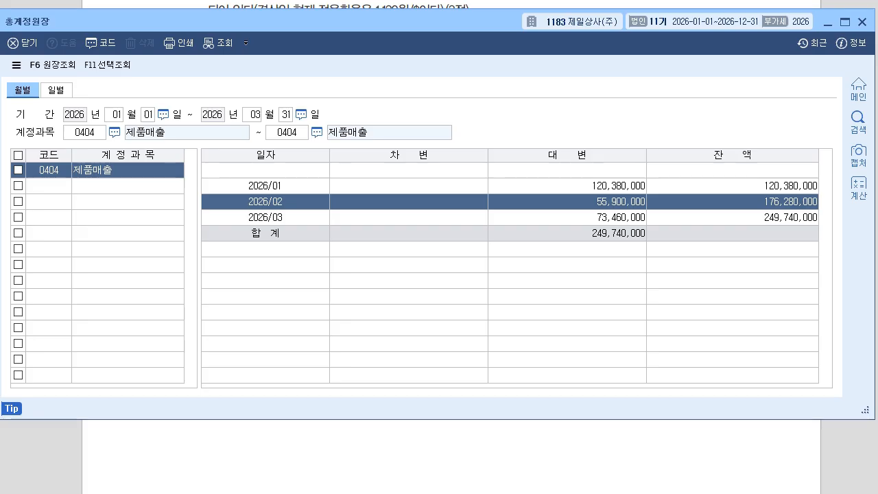
drag(293, 21, 290, 20)
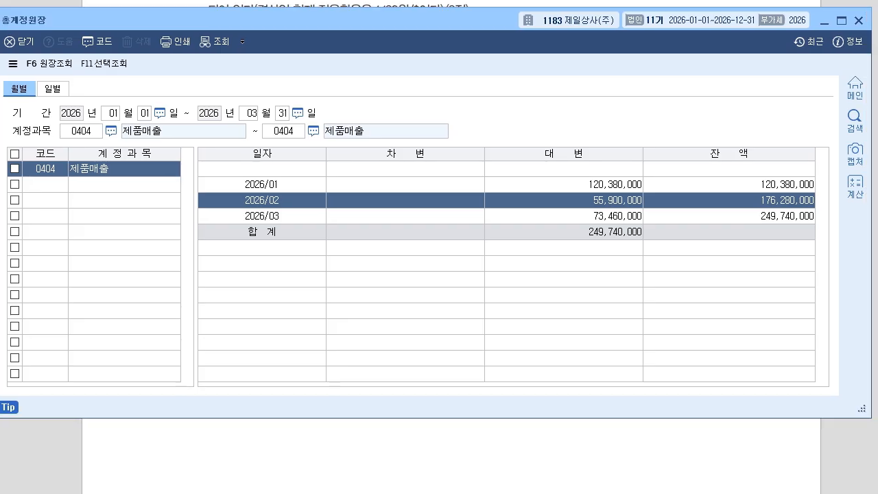
key(Up)
key(Down)
key(Up)
key(Down)
key(Home)
drag(412, 48, 394, 281)
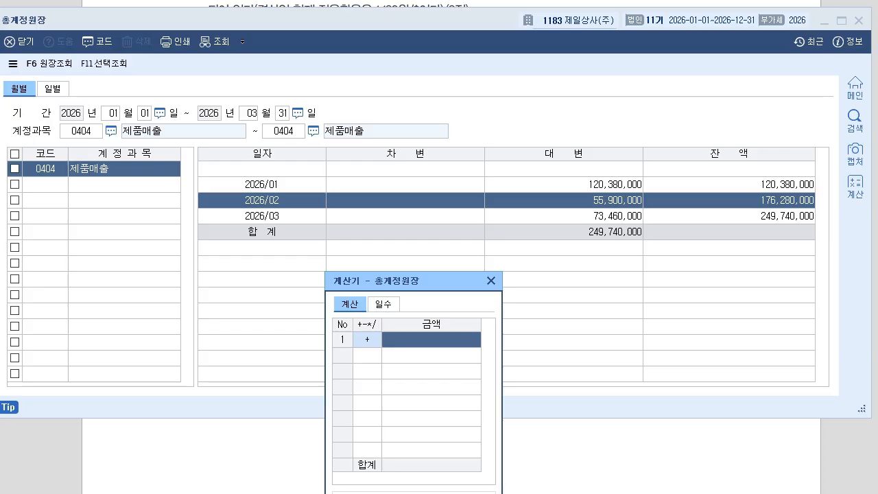
Subtract February's 55,900,000 from January's 120,380,000 in the calculator, giving 64,480,000.
click(261, 183)
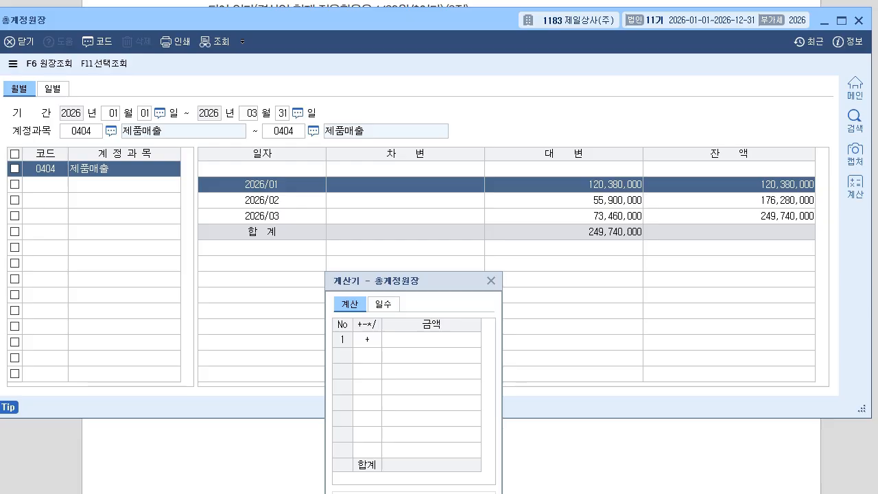
click(432, 339)
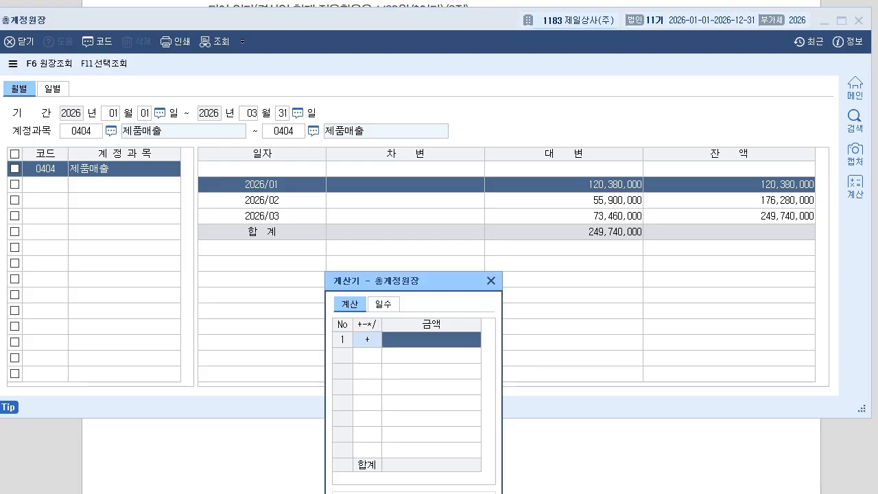
text(120,380,000)
key(Return)
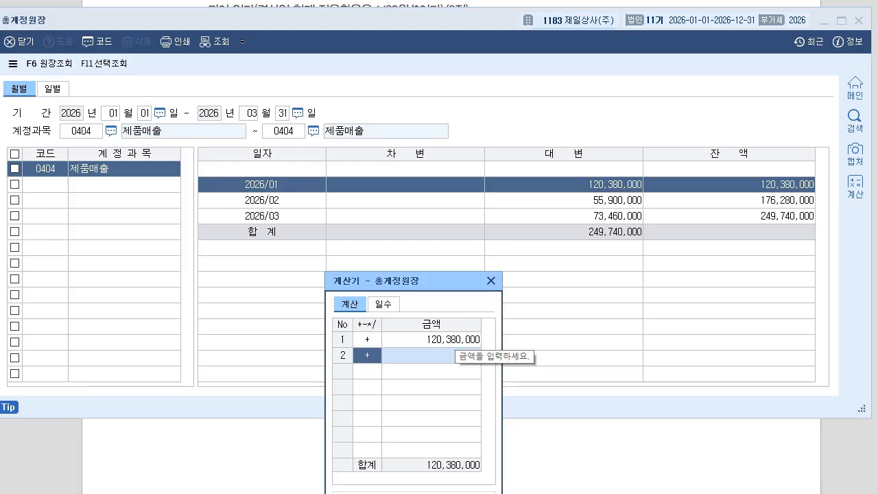
text(-)
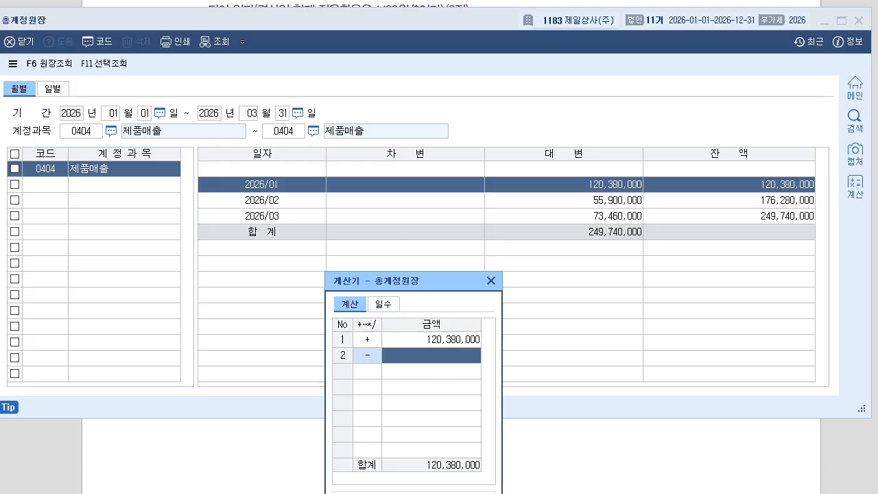
click(607, 200)
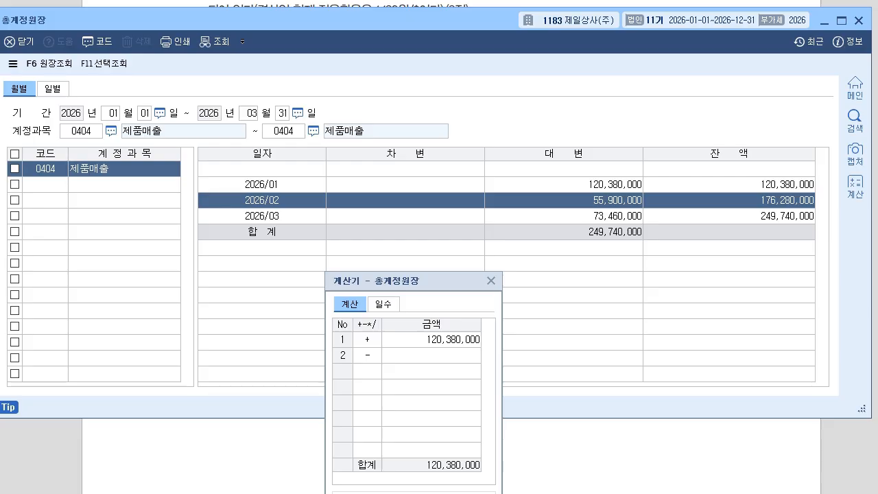
click(430, 355)
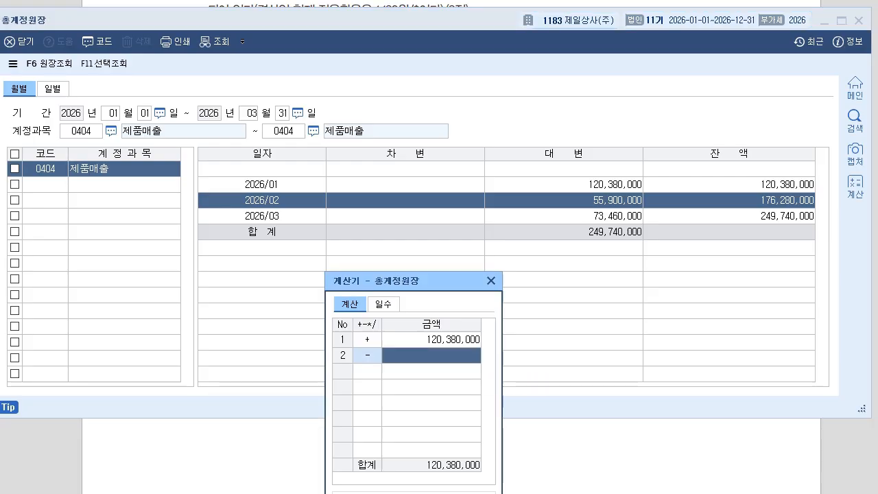
text(55,900,000)
key(Return)
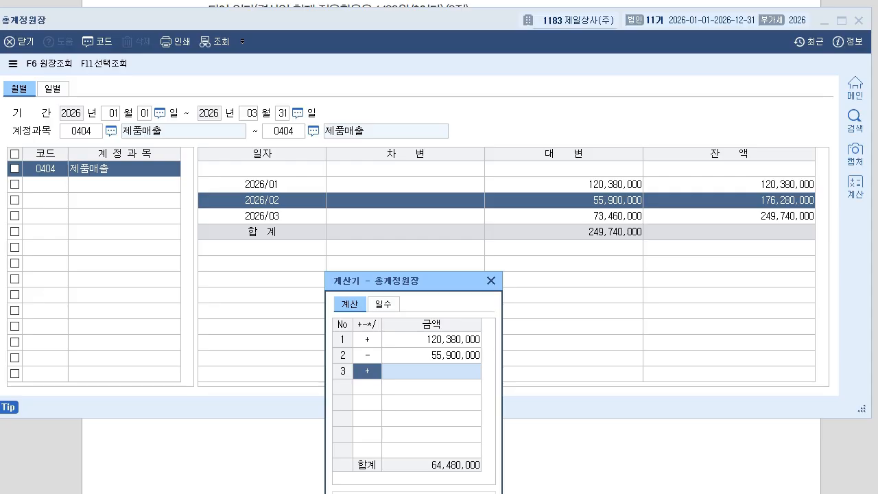
Close the calculator and general ledger, returning to the KcLep main menu.
key(Escape)
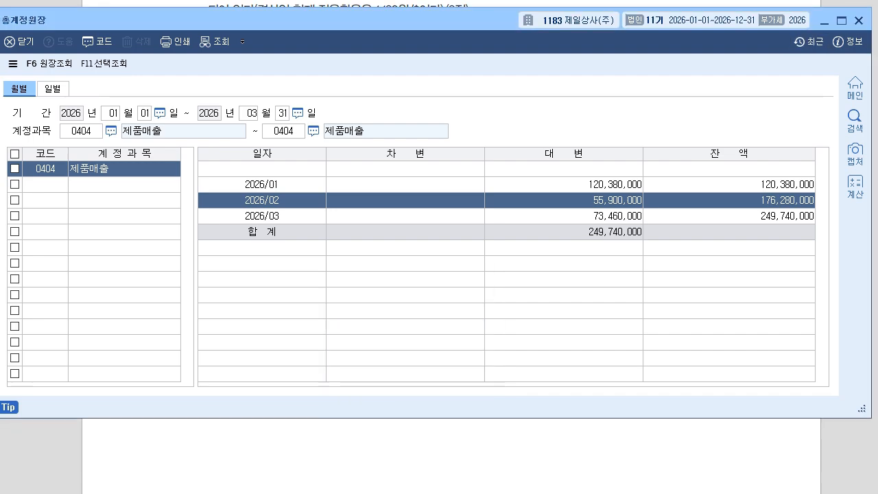
click(859, 21)
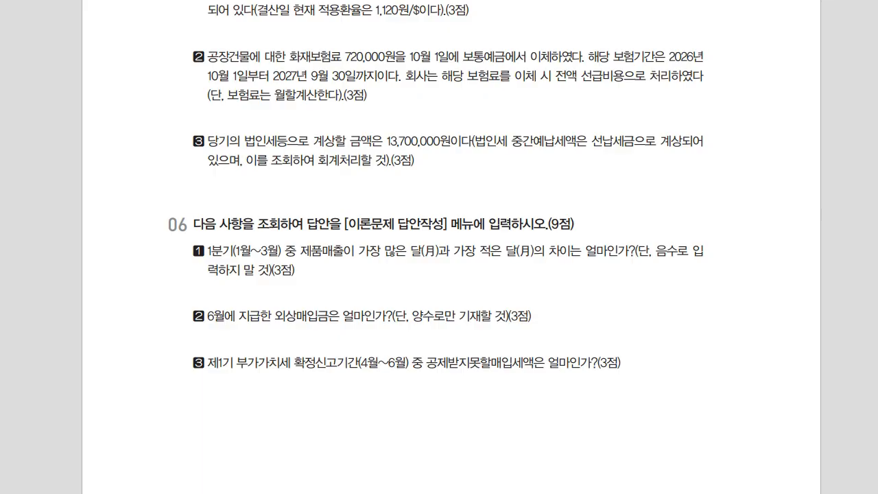
key(alt+Tab)
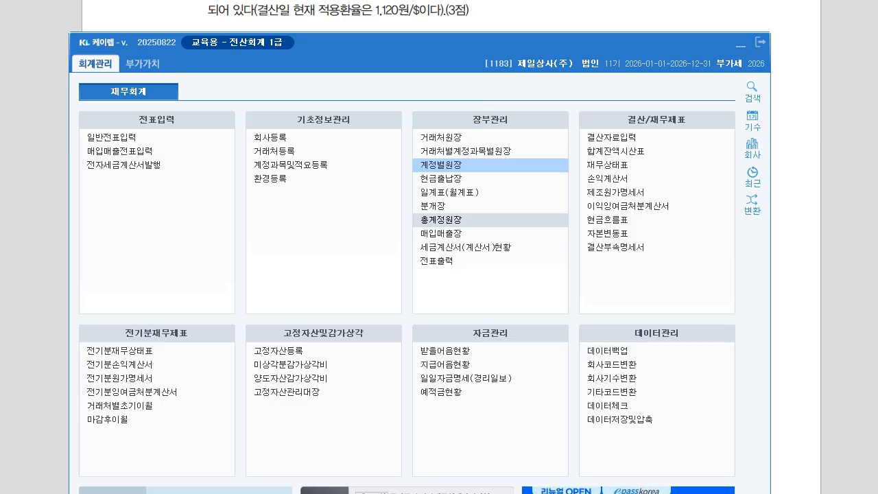
Show the 계정별원장 for account 0251 외상매입금 for June 2026.
click(440, 165)
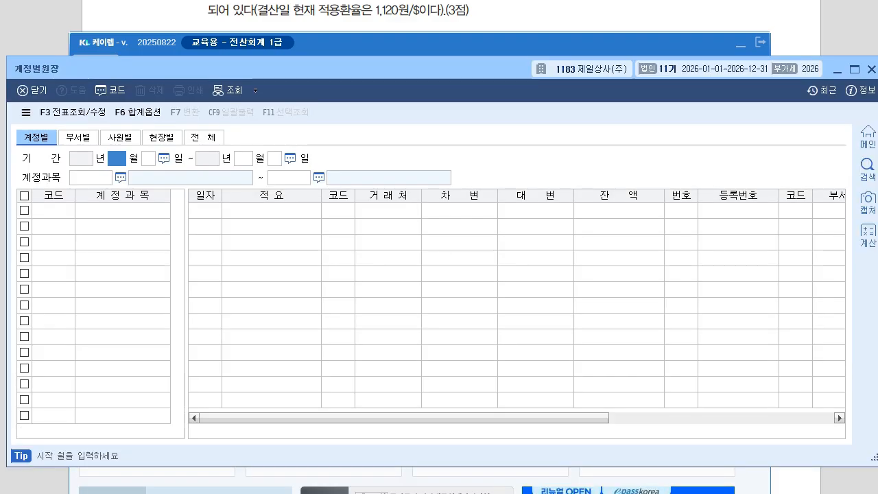
text(6)
key(Return)
text(6)
key(Return)
key(Return)
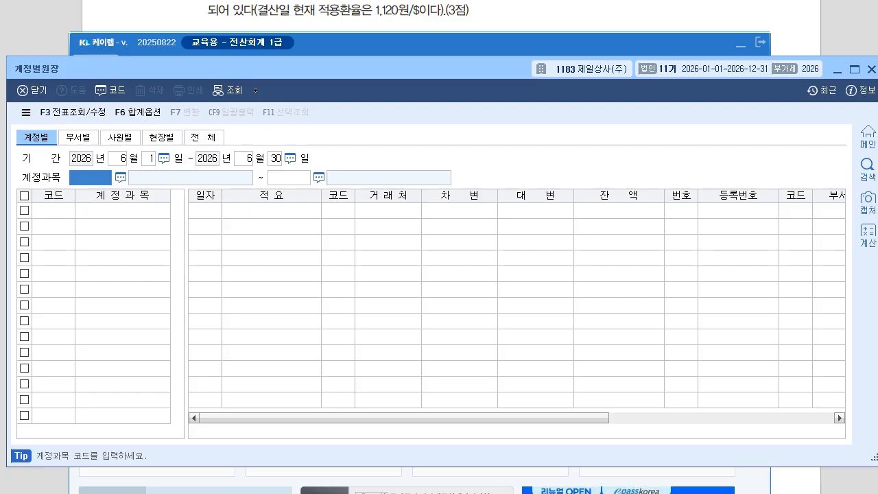
text(0251)
key(Return)
text(0251)
key(Return)
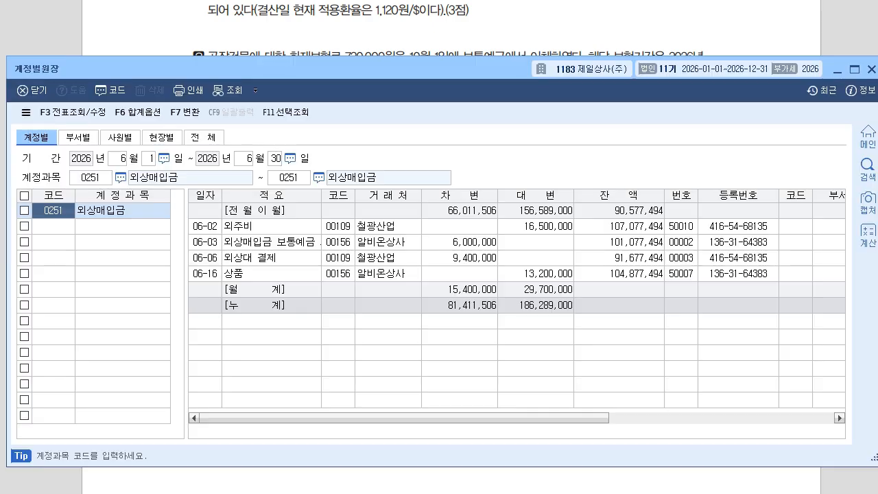
Check June payments of 6,000,000 and 9,400,000, totalling 15,400,000, then leave the ledger.
click(459, 242)
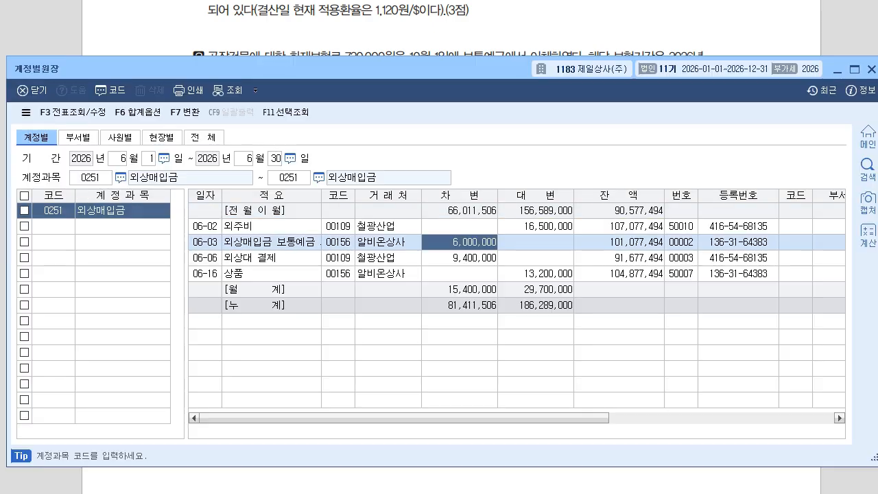
click(459, 258)
click(459, 289)
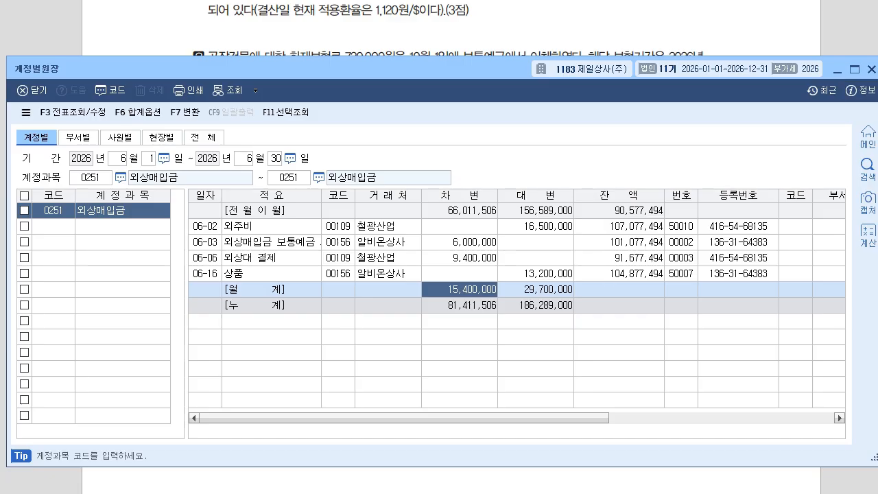
key(alt+Tab)
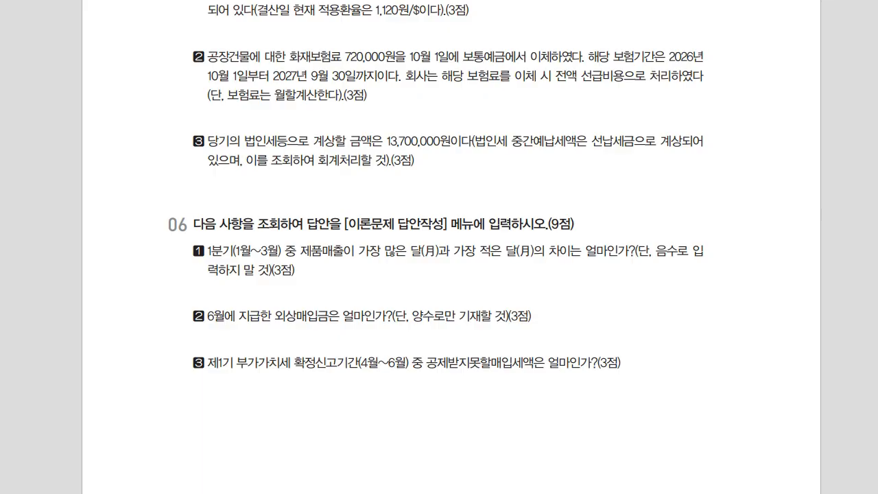
key(alt+Tab)
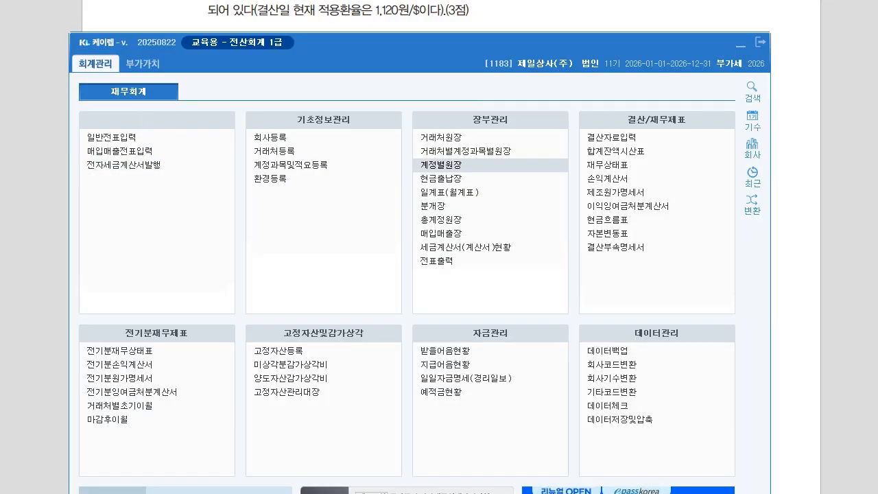
Load the 부가가치세신고서 for April–June 2026.
click(120, 138)
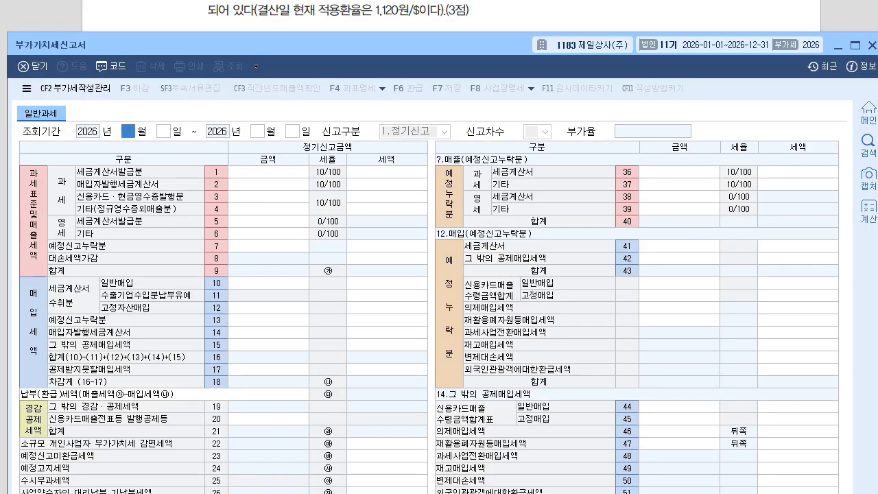
key(alt+Tab)
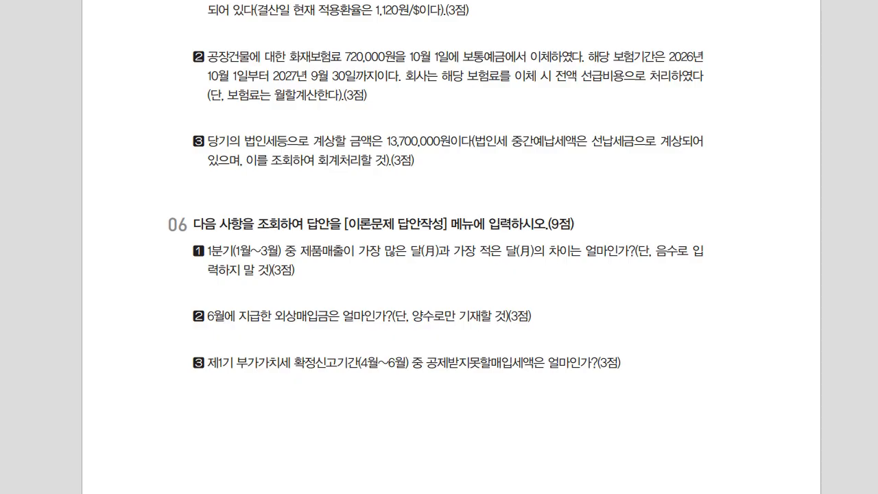
key(alt+Tab)
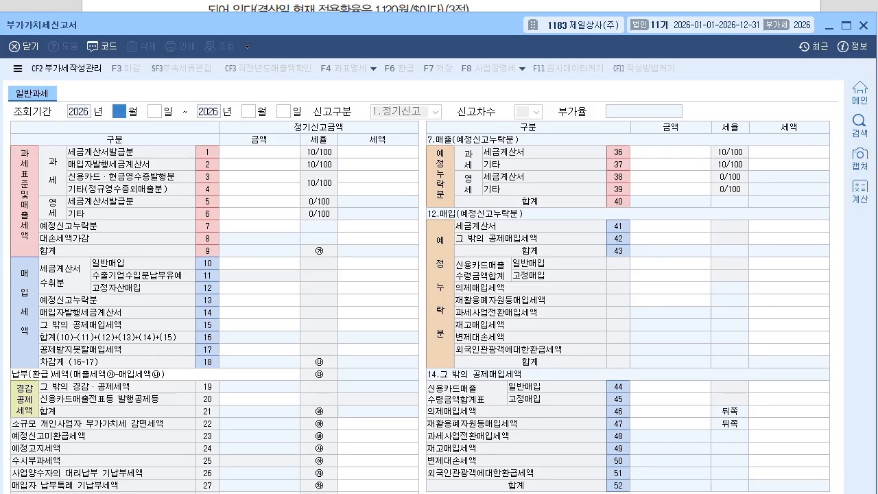
text(4)
key(Return)
text(6)
key(Return)
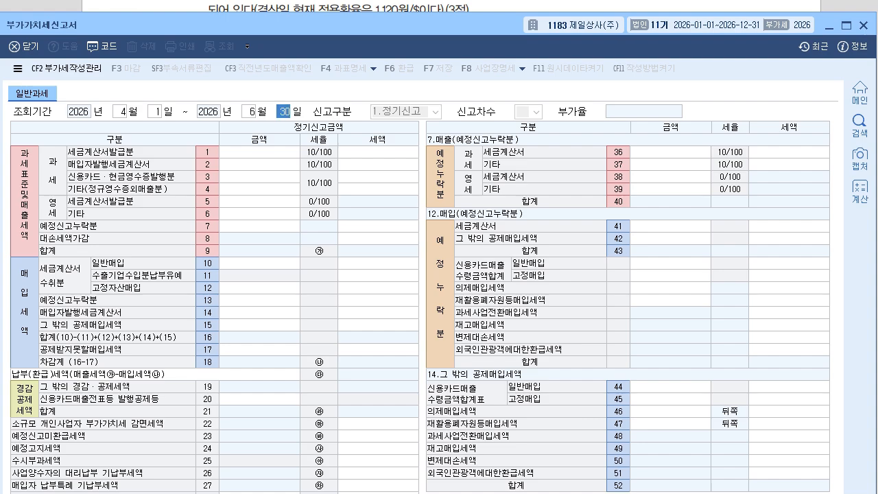
key(Return)
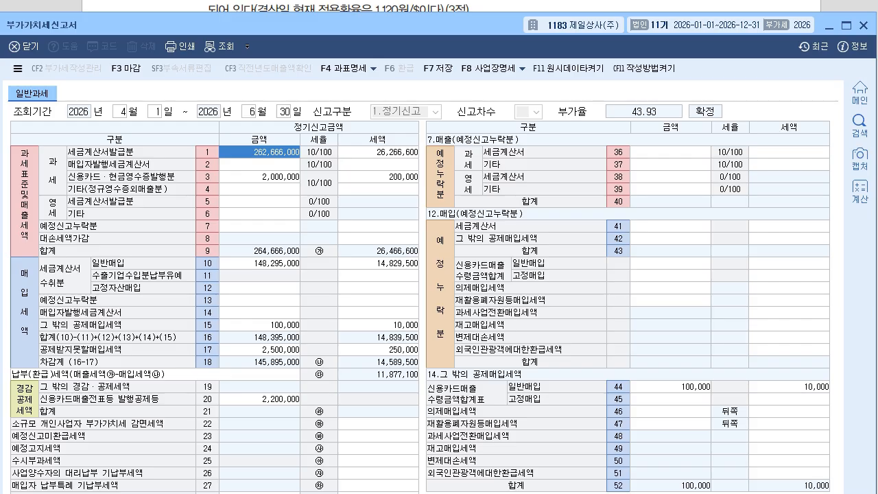
Read line 17's 250,000 non-deductible input tax and close the return without saving.
click(378, 349)
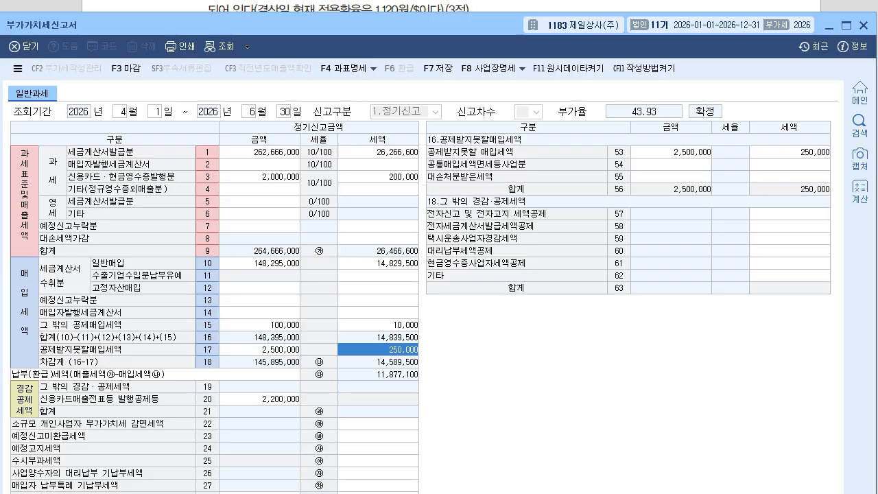
click(864, 25)
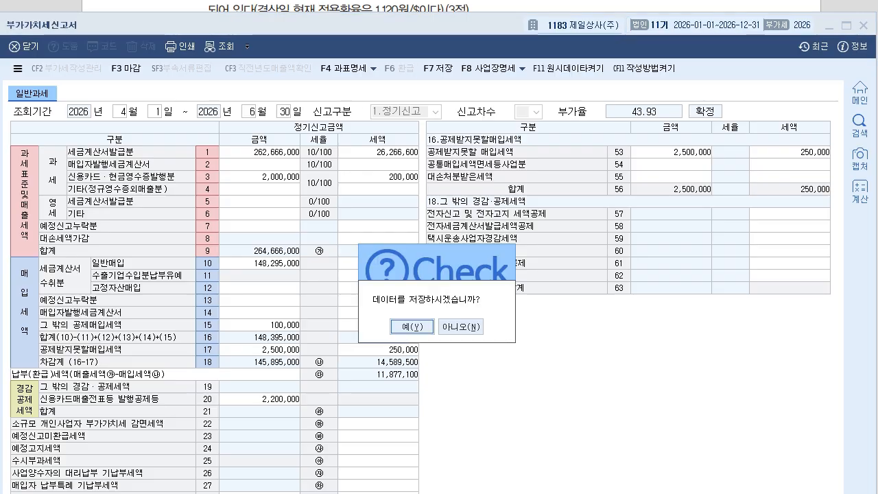
key(Right)
key(Return)
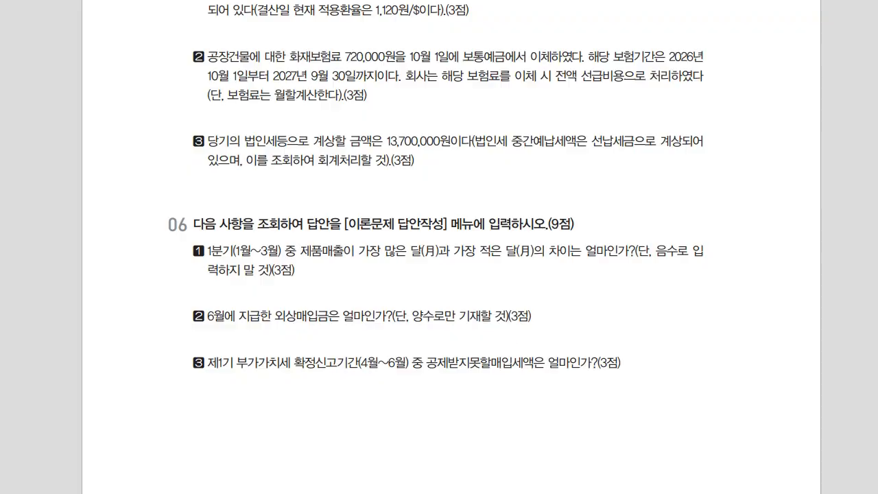